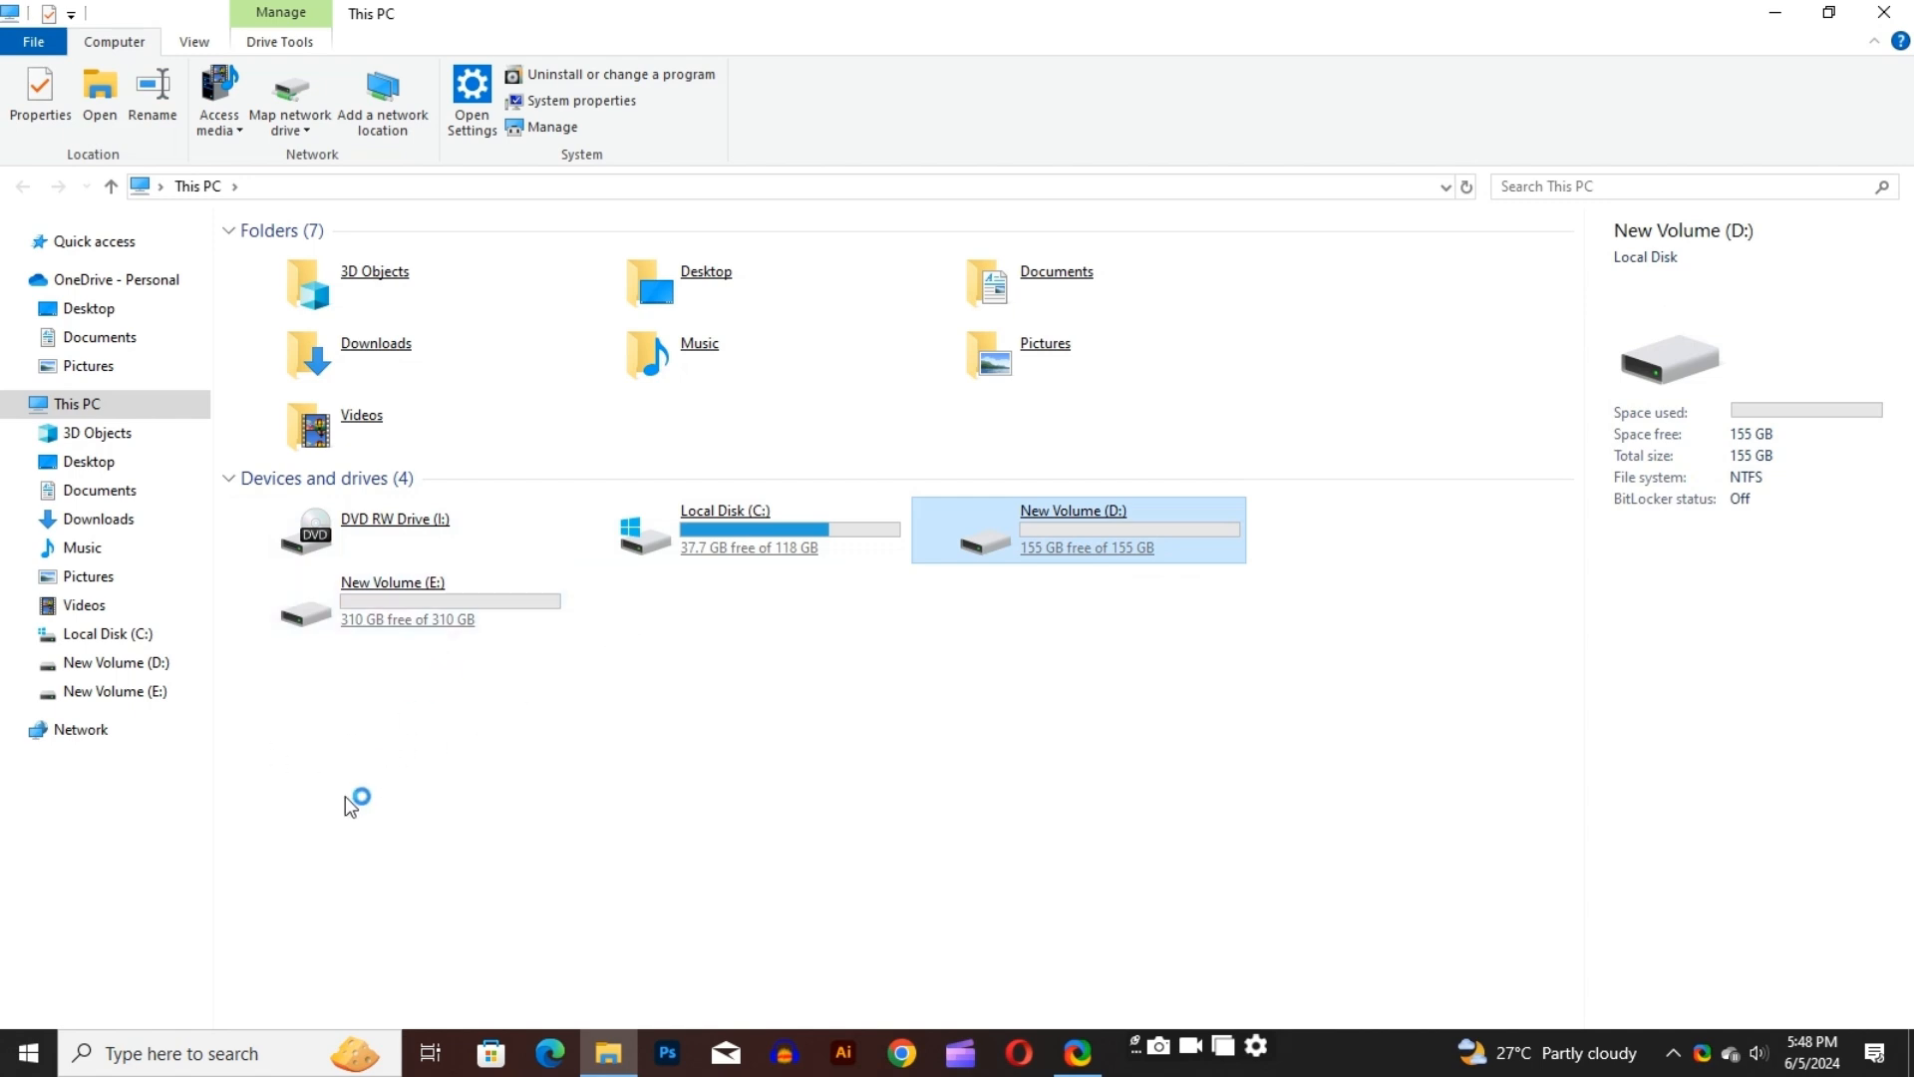
Open Disk Management by running diskmgmt.msc and maximize its window
click(30, 1051)
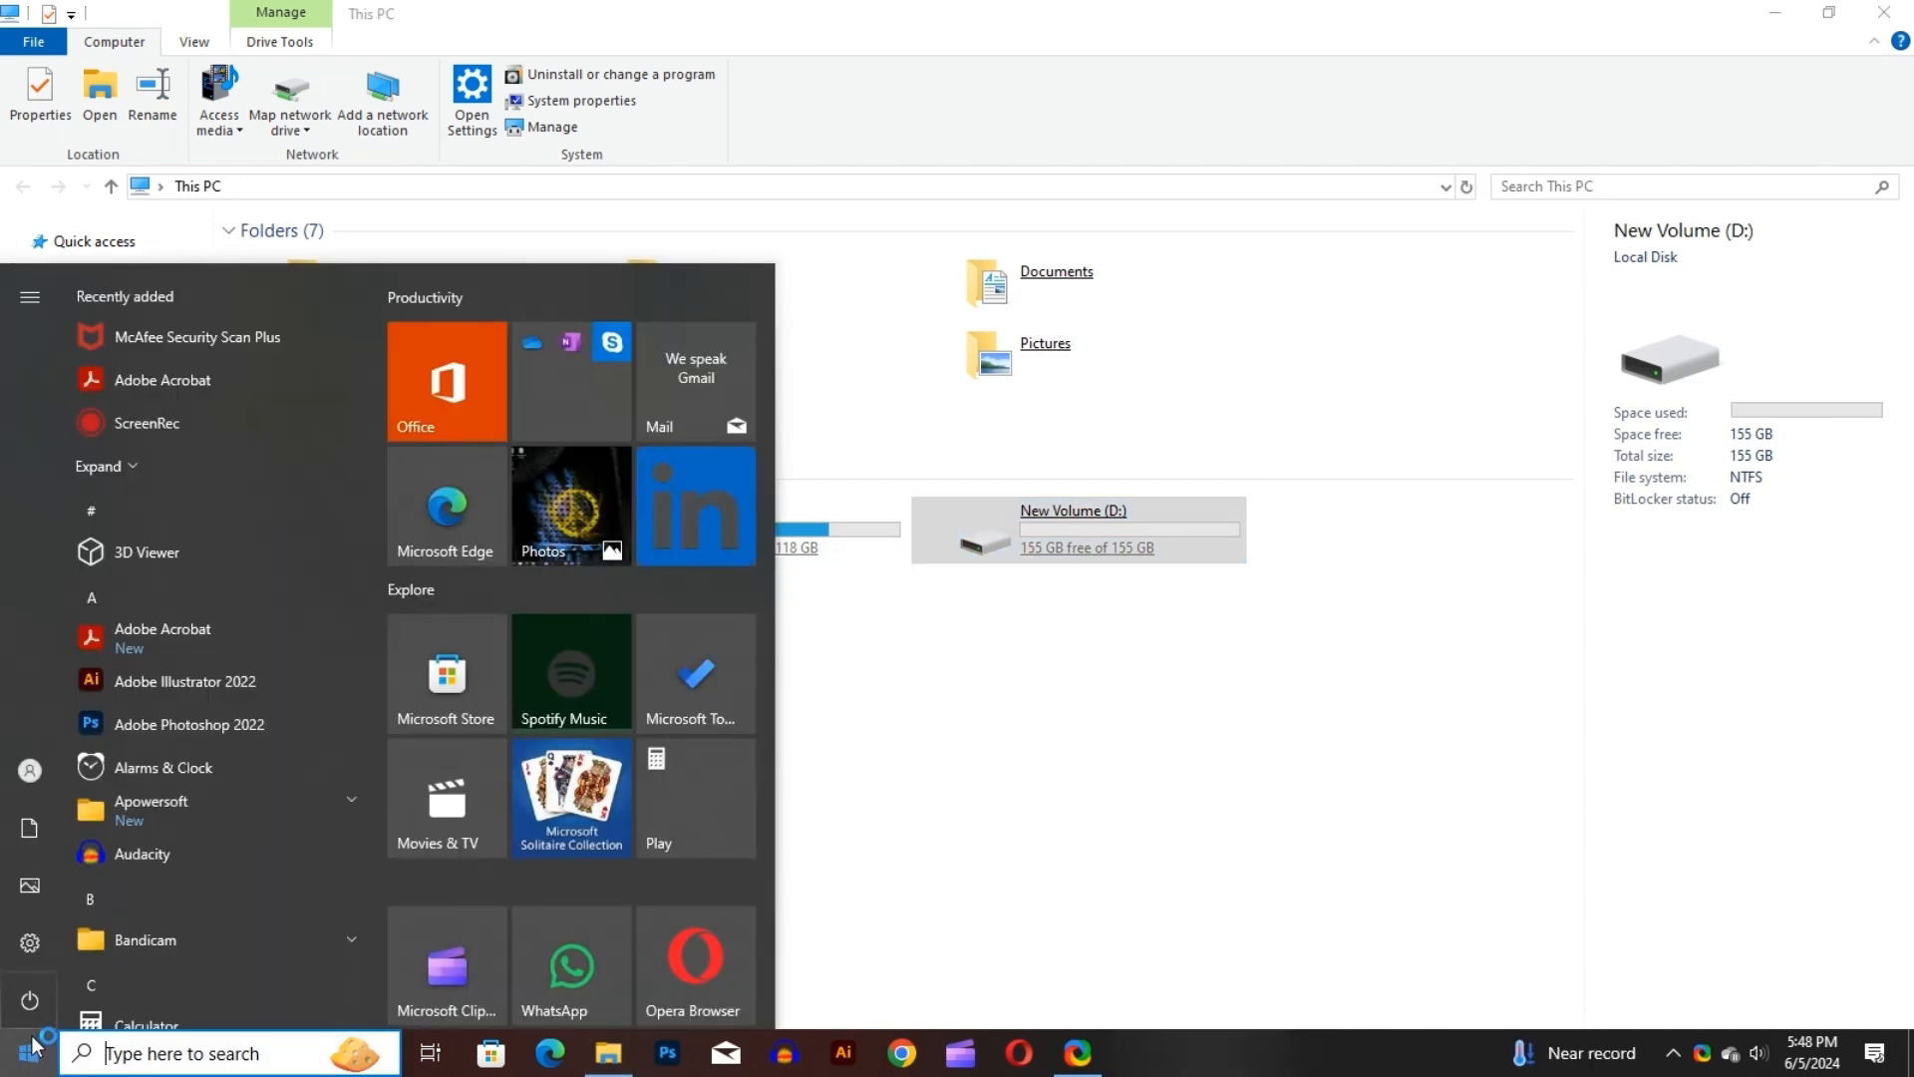
right_click(33, 1047)
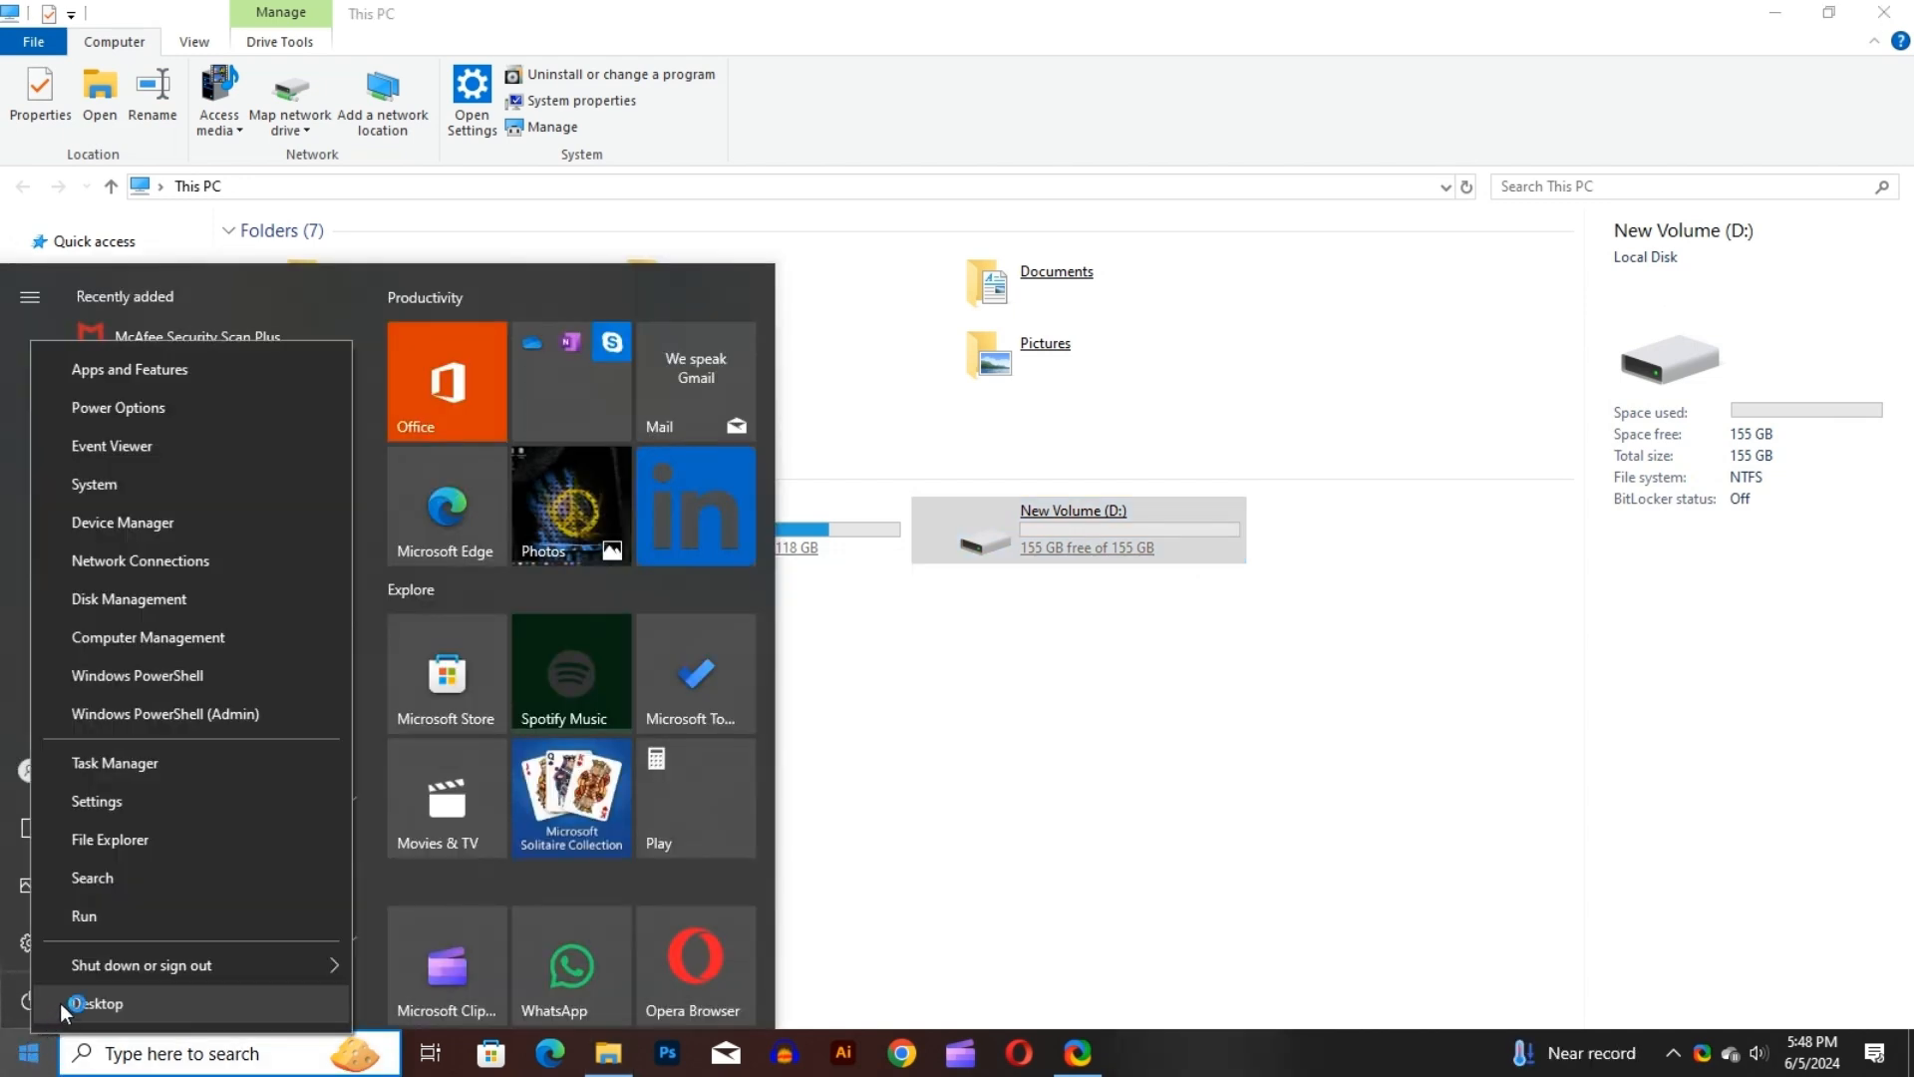
click(105, 918)
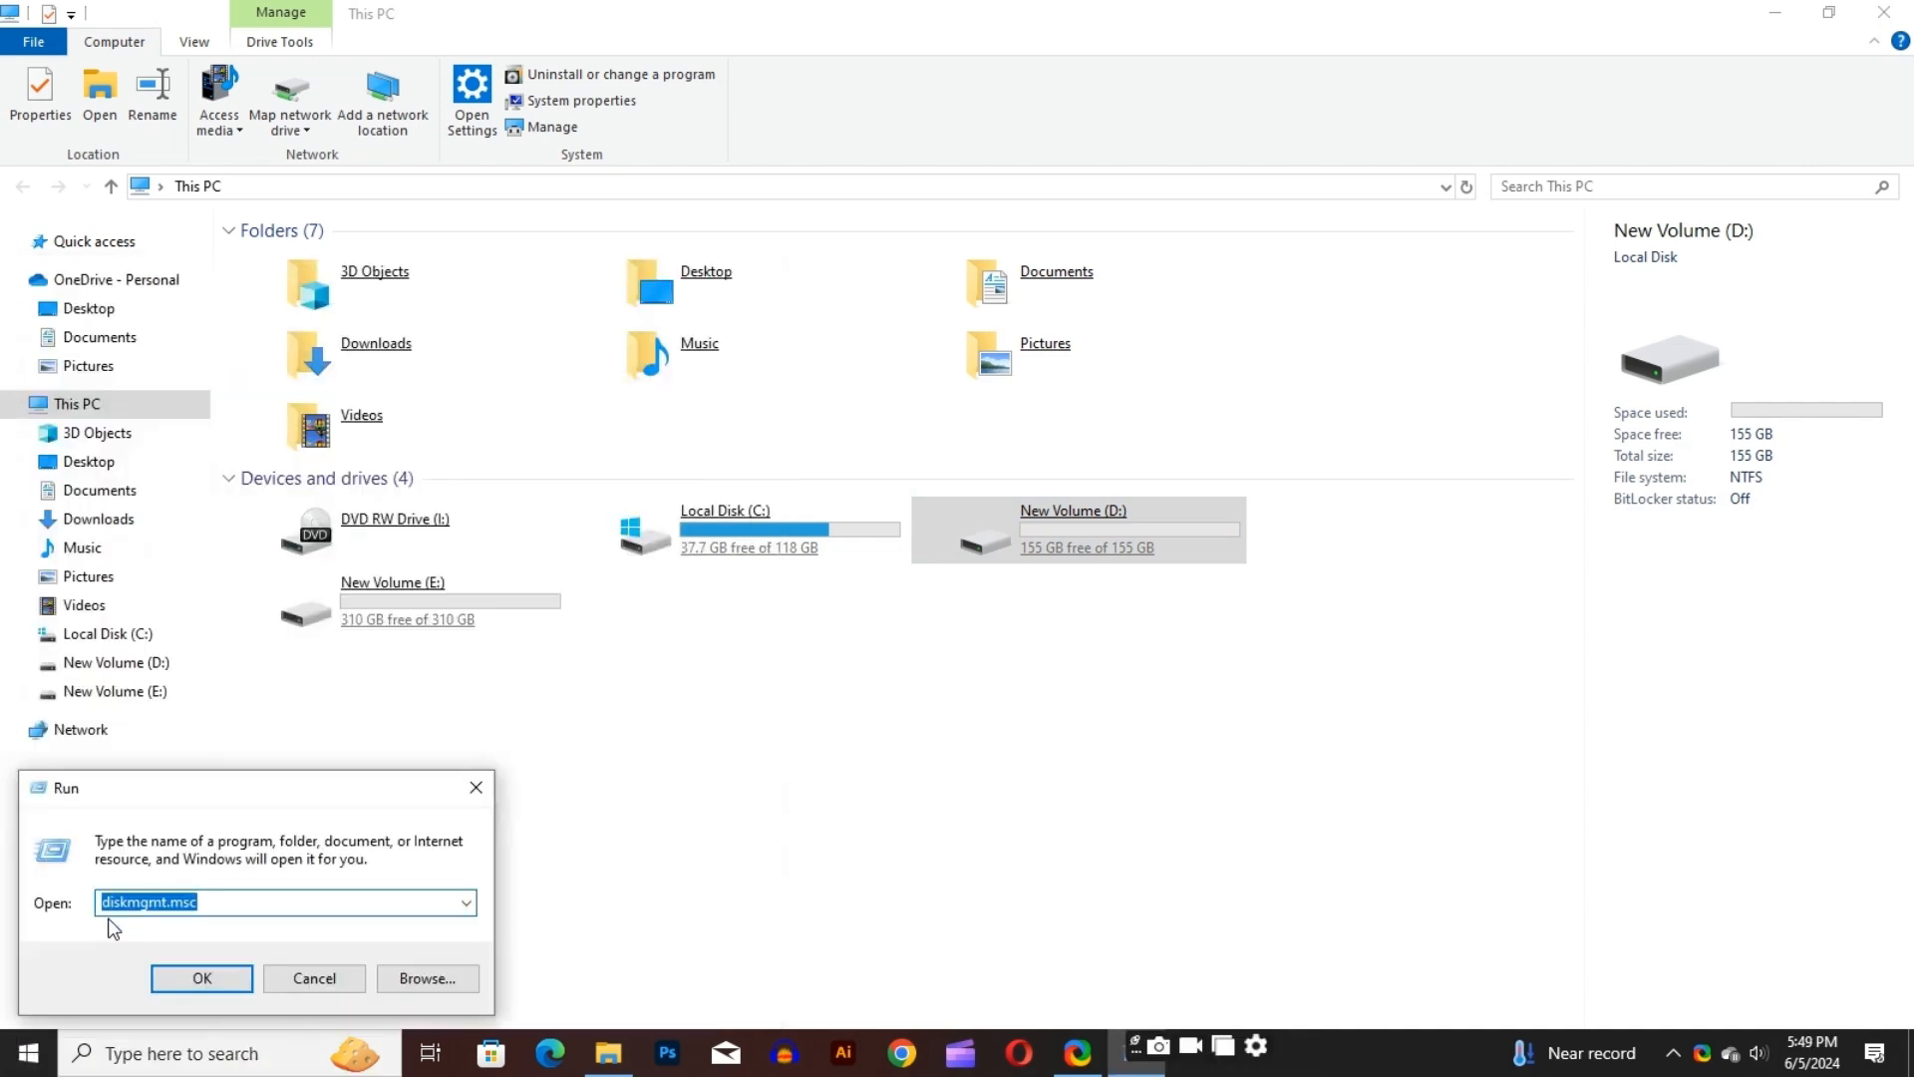
text(disk)
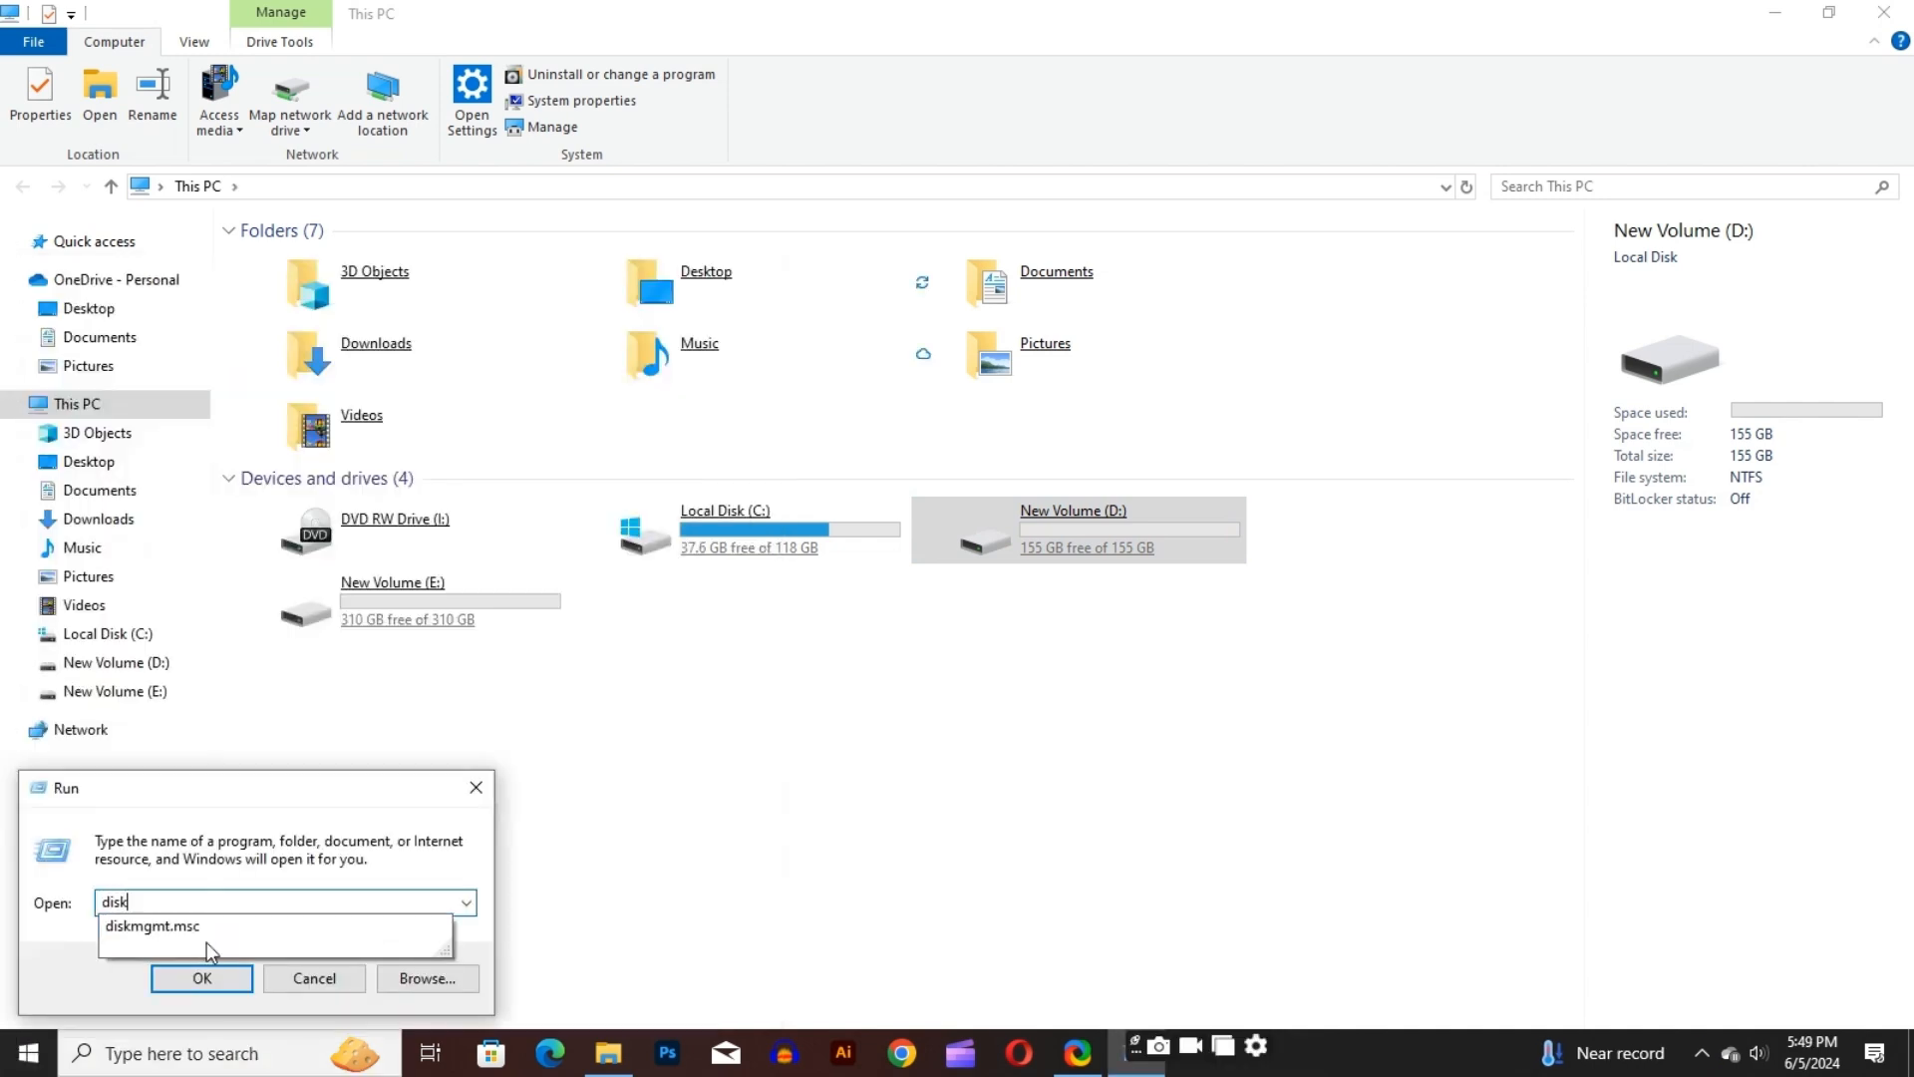
text(mgmt.)
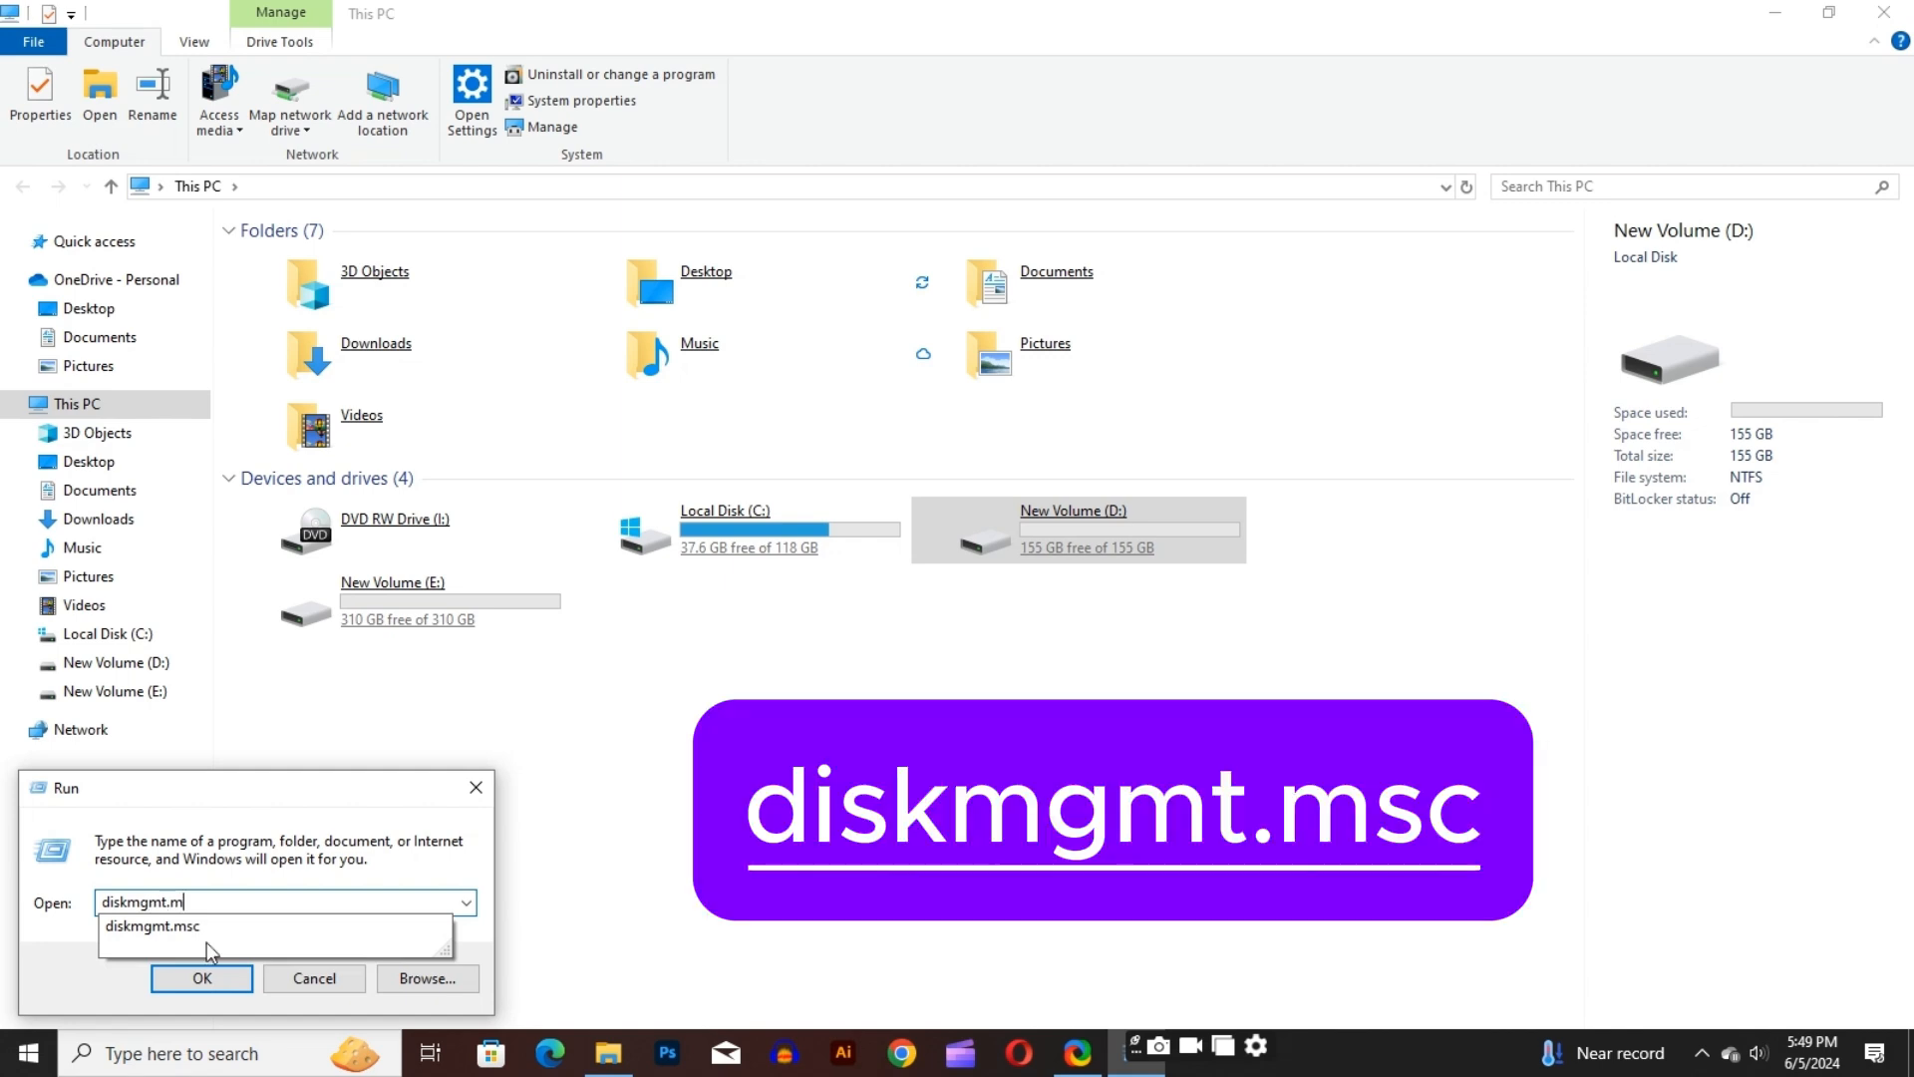
text(msc)
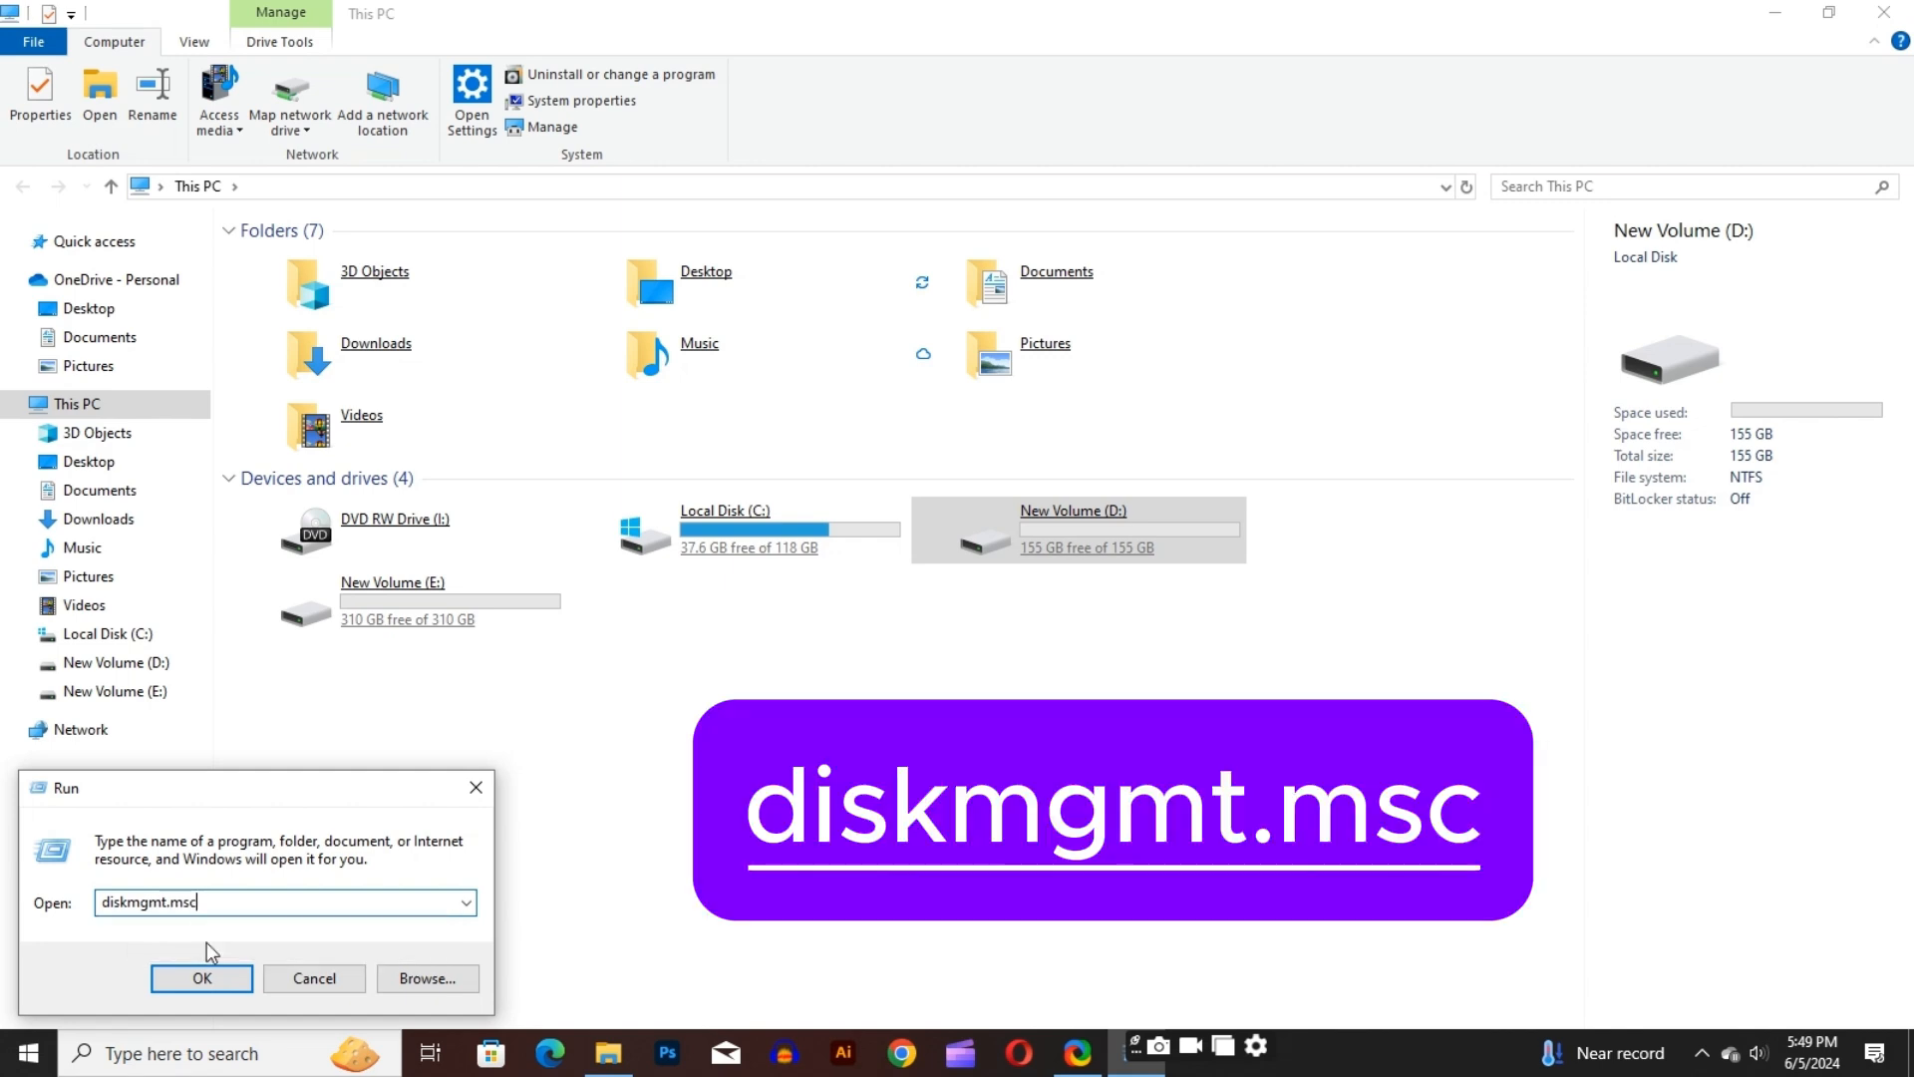
click(213, 982)
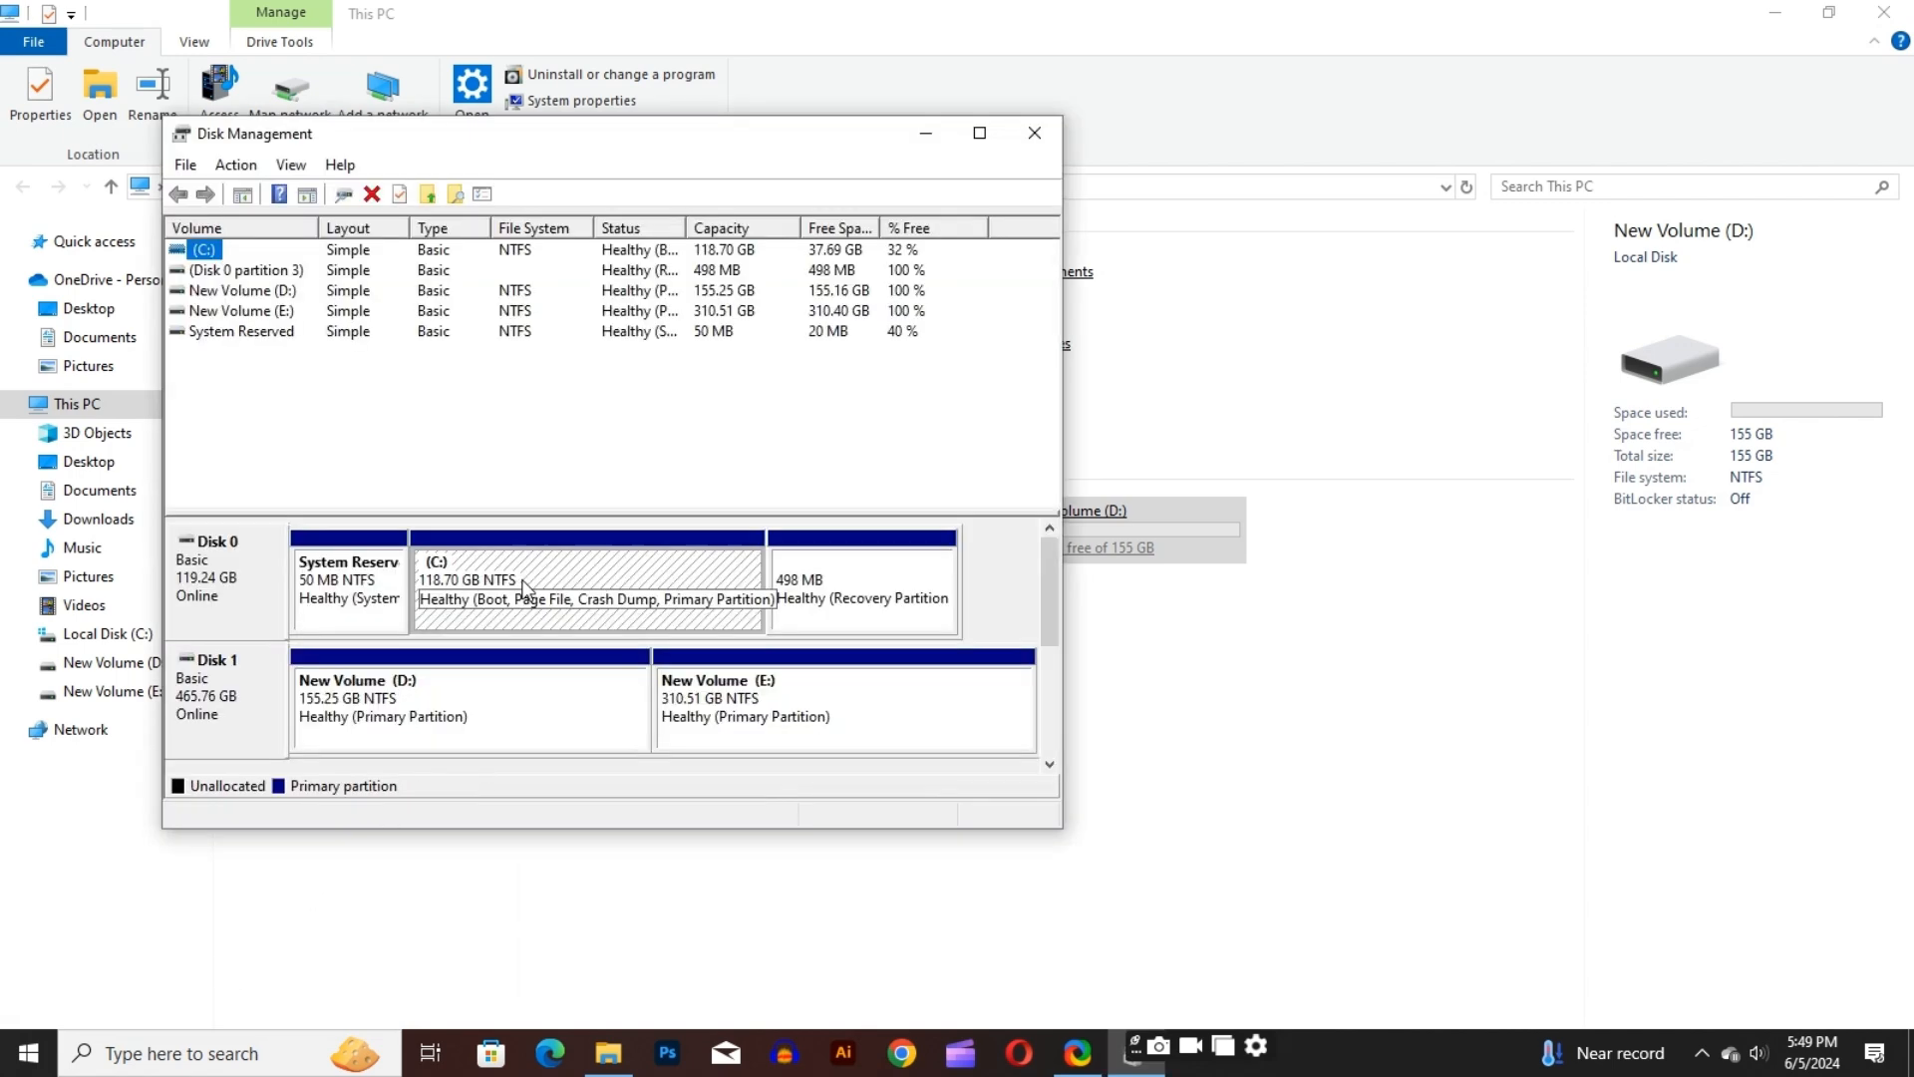
click(980, 132)
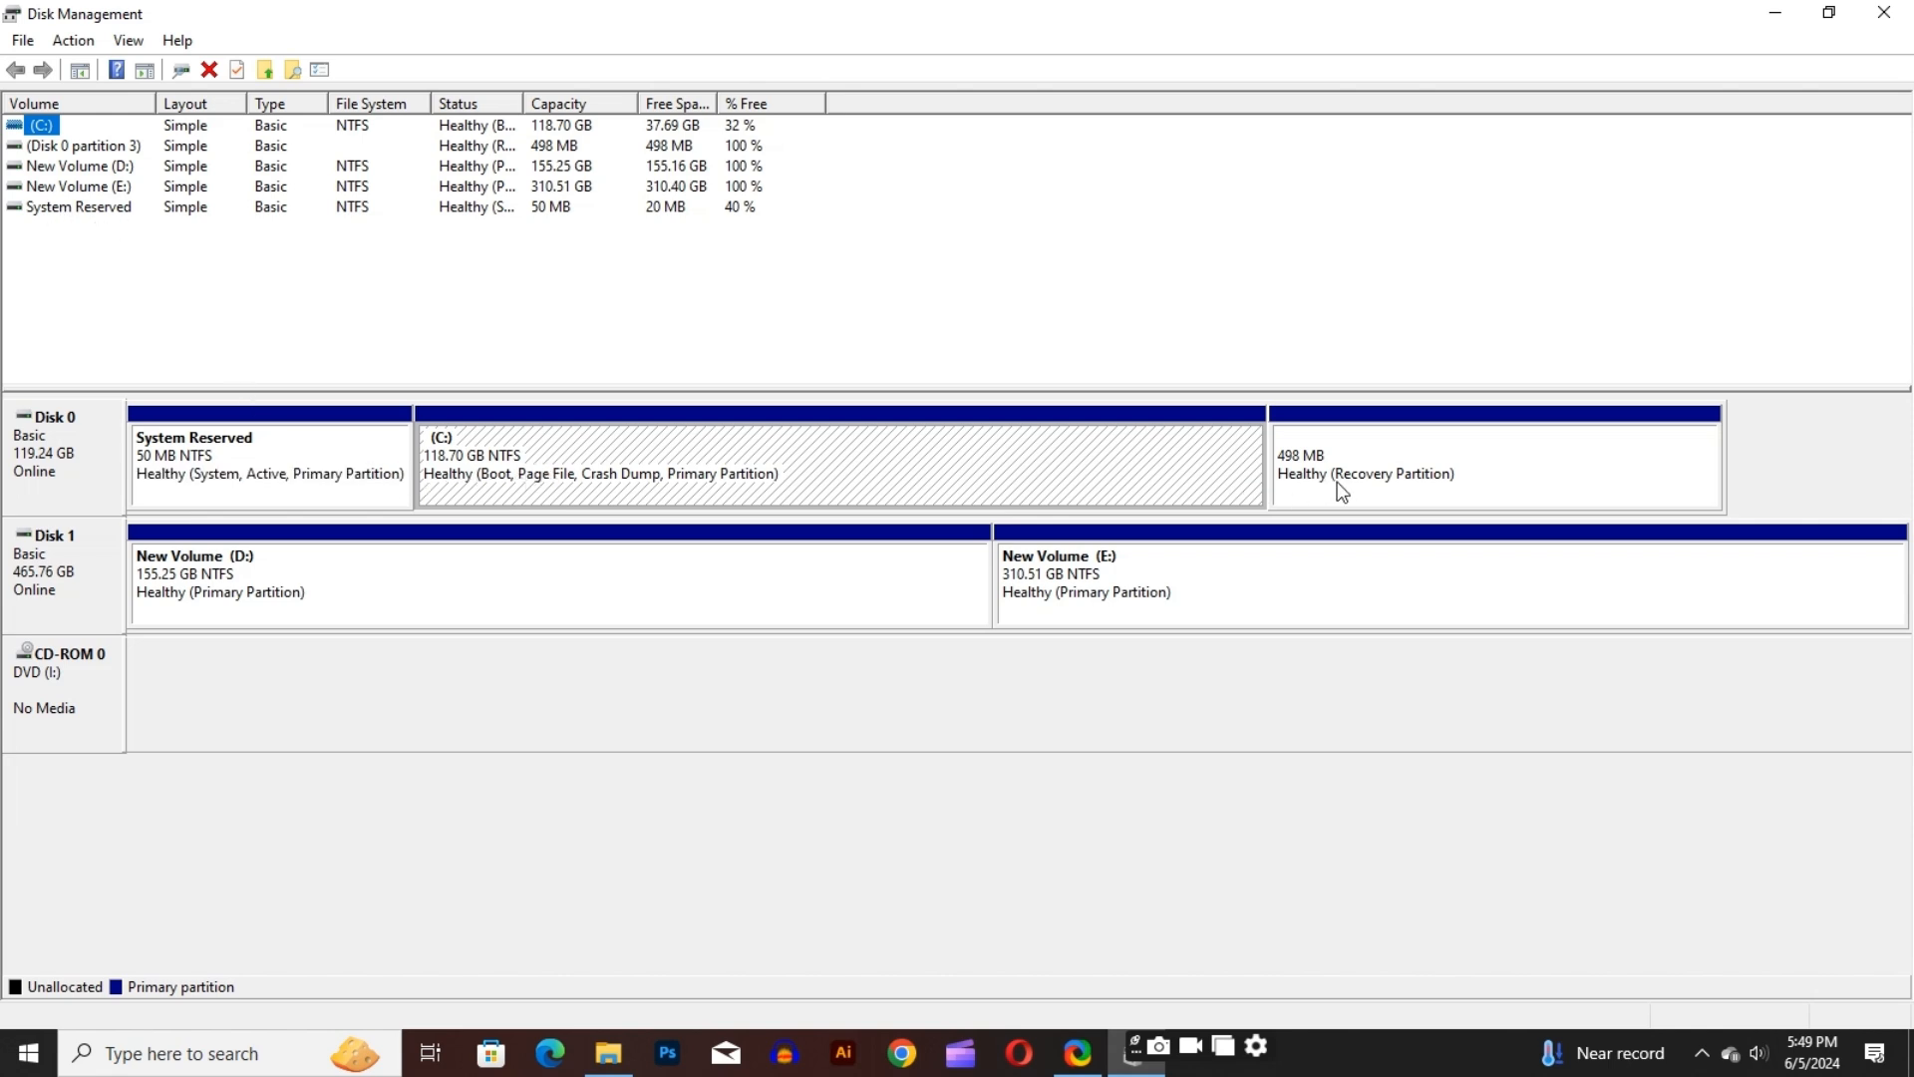
Look through the recovery and System Reserved partitions on Disk 0 and the E: and D: volumes on Disk 1
click(1433, 494)
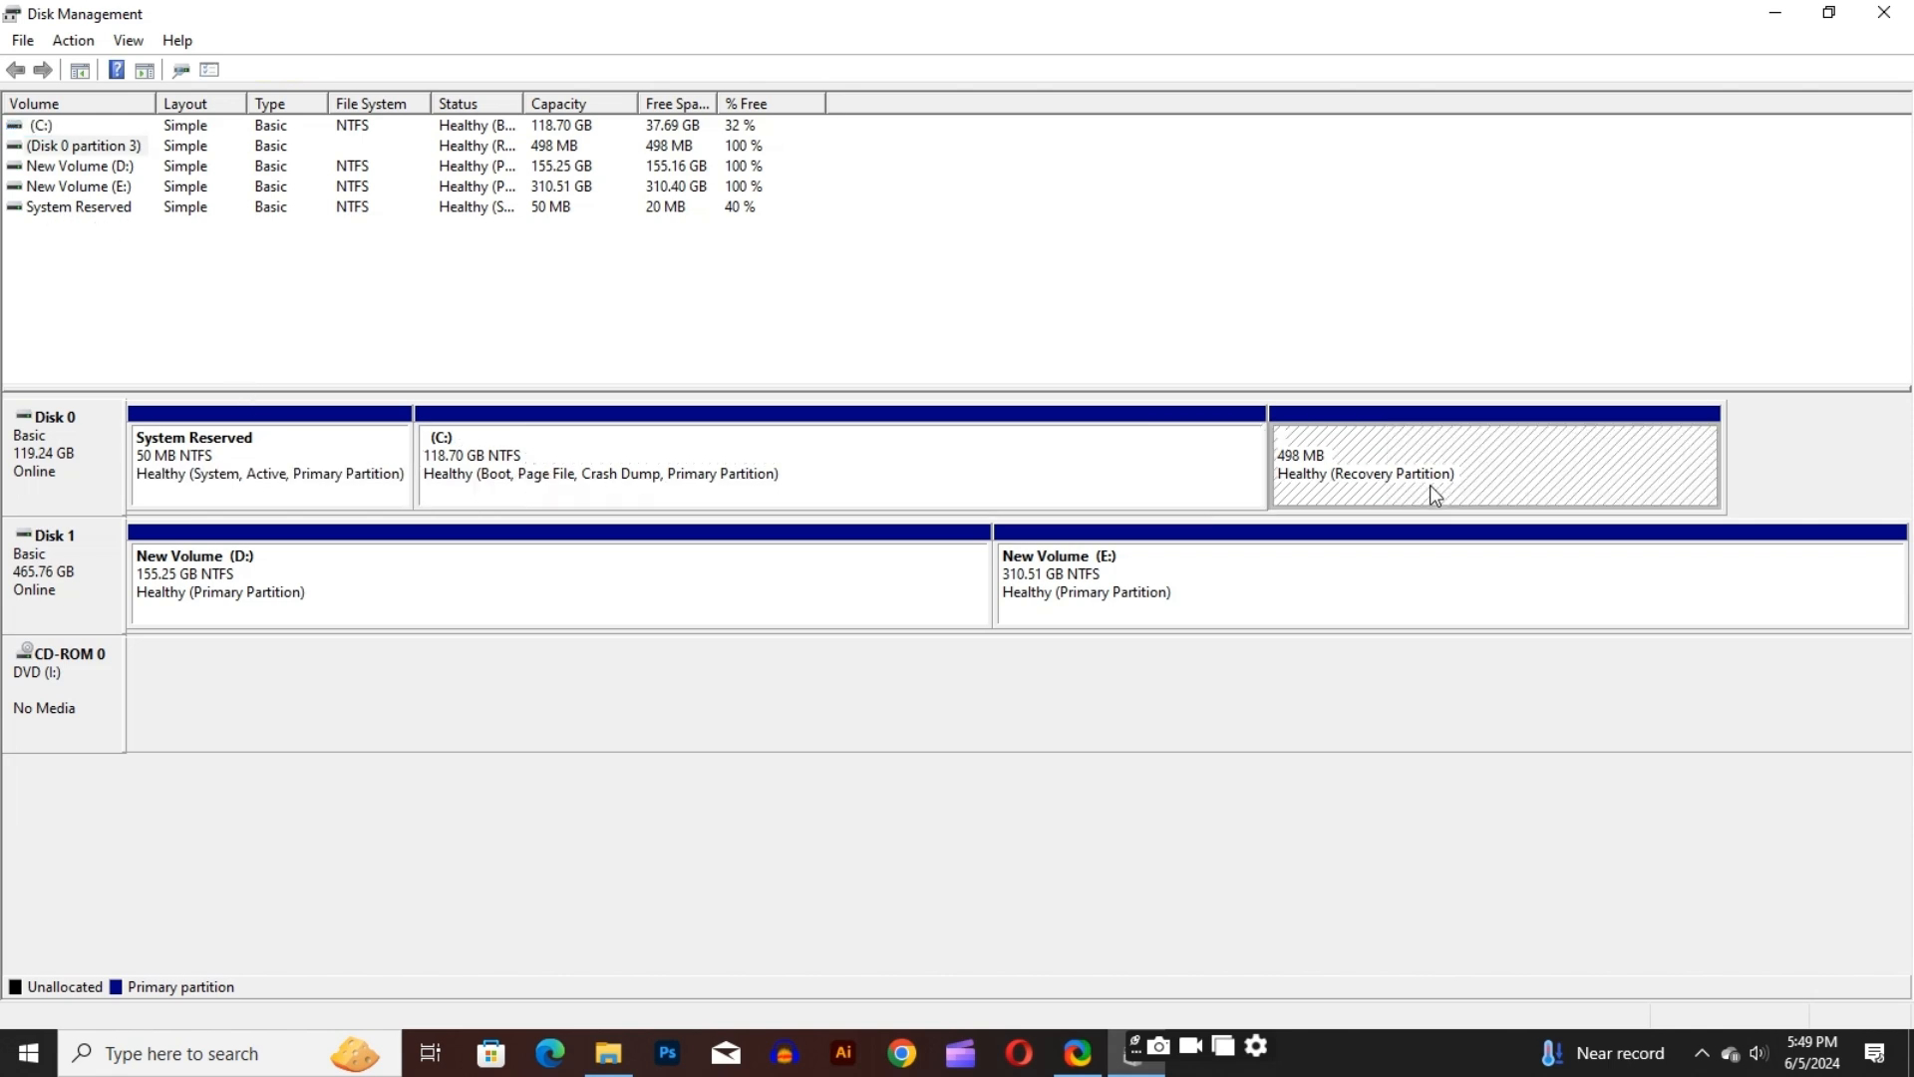
click(1232, 572)
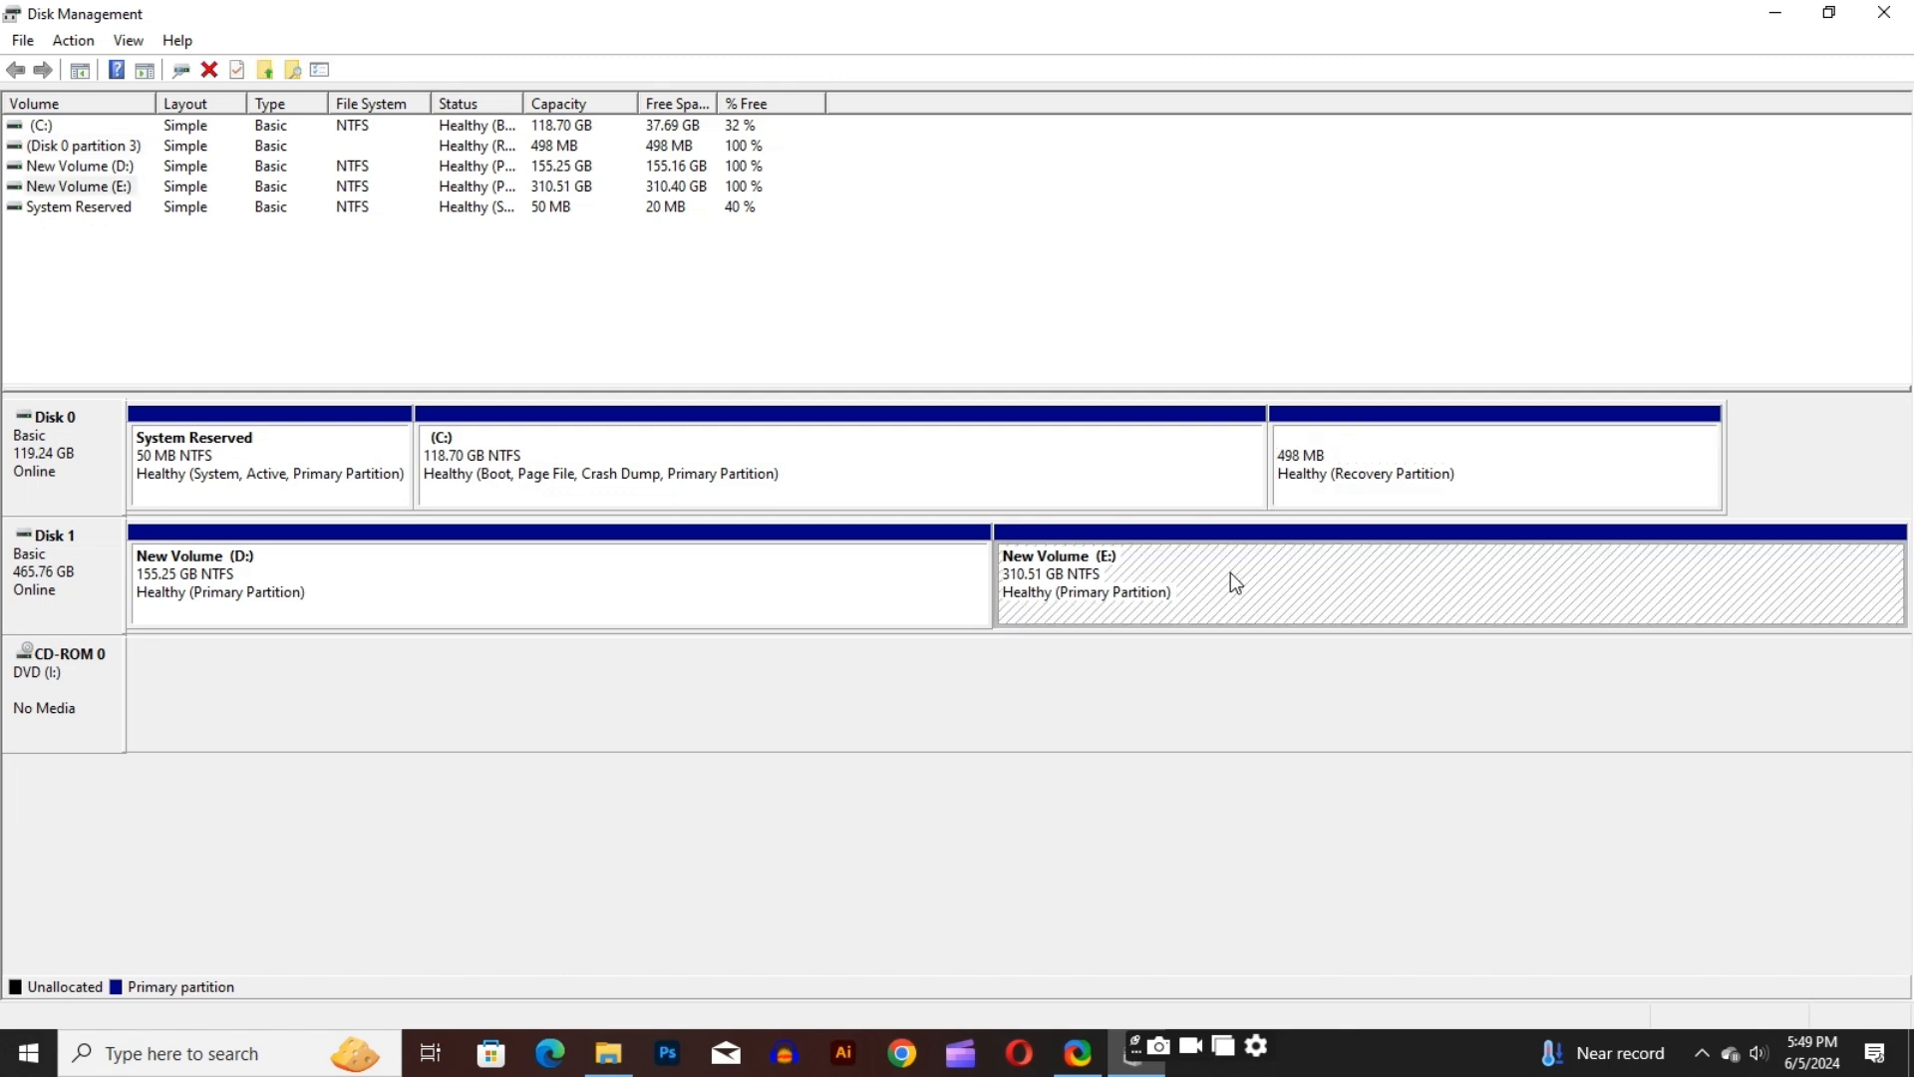
click(410, 576)
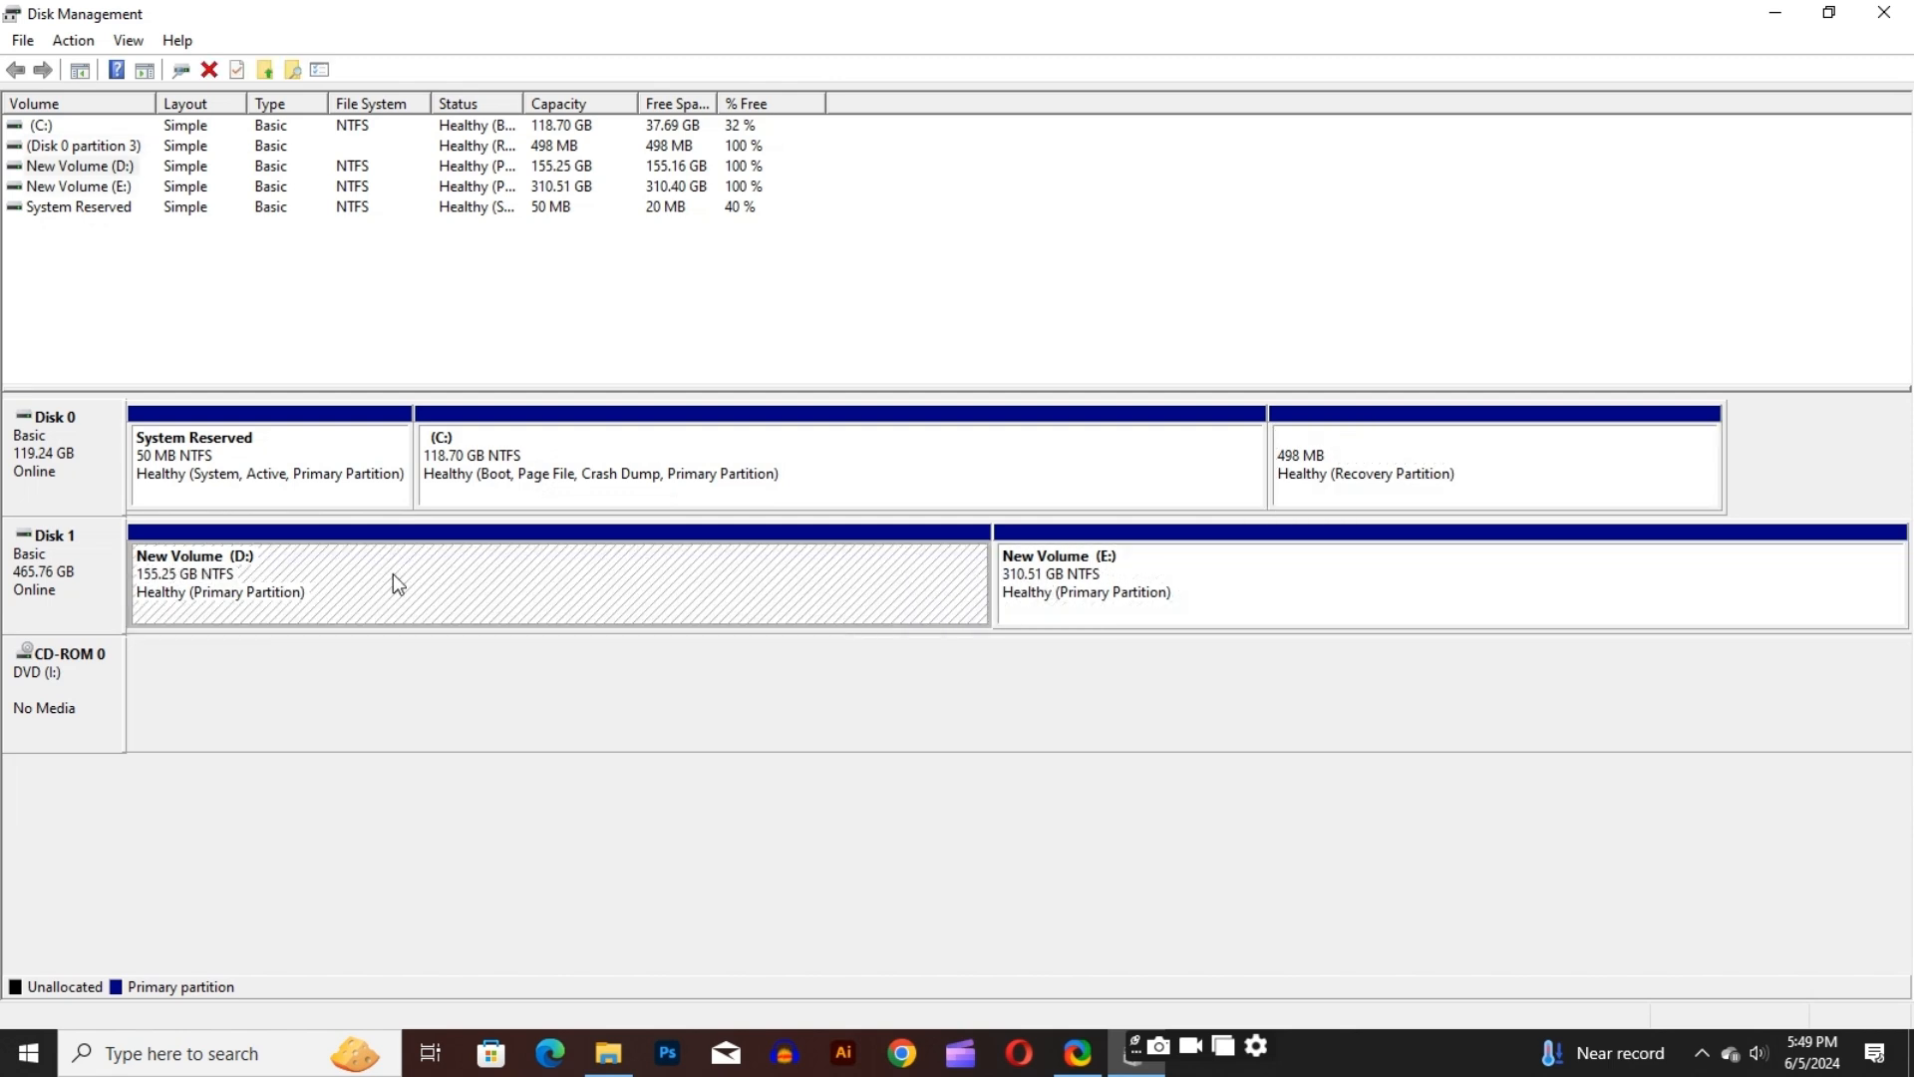
click(273, 472)
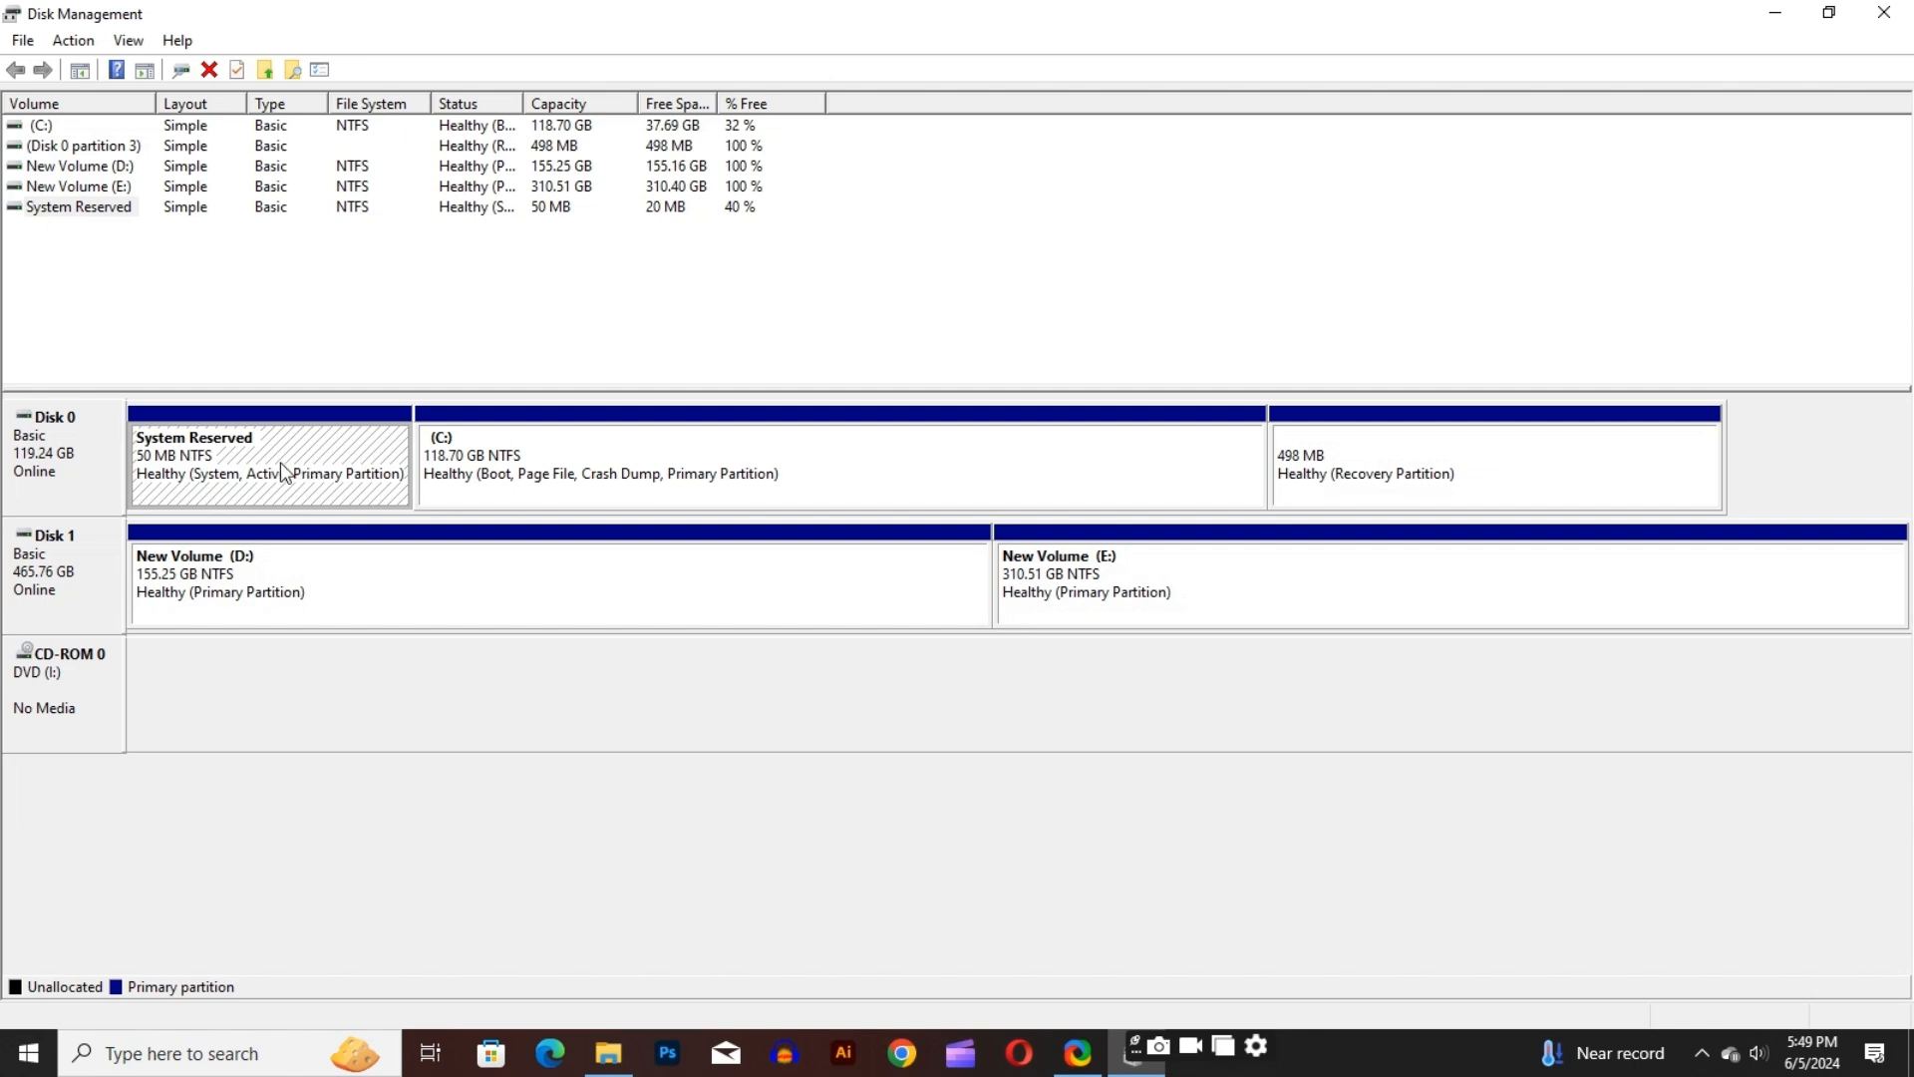
Shrink the C: volume on Disk 0 by 5000 MB
click(830, 480)
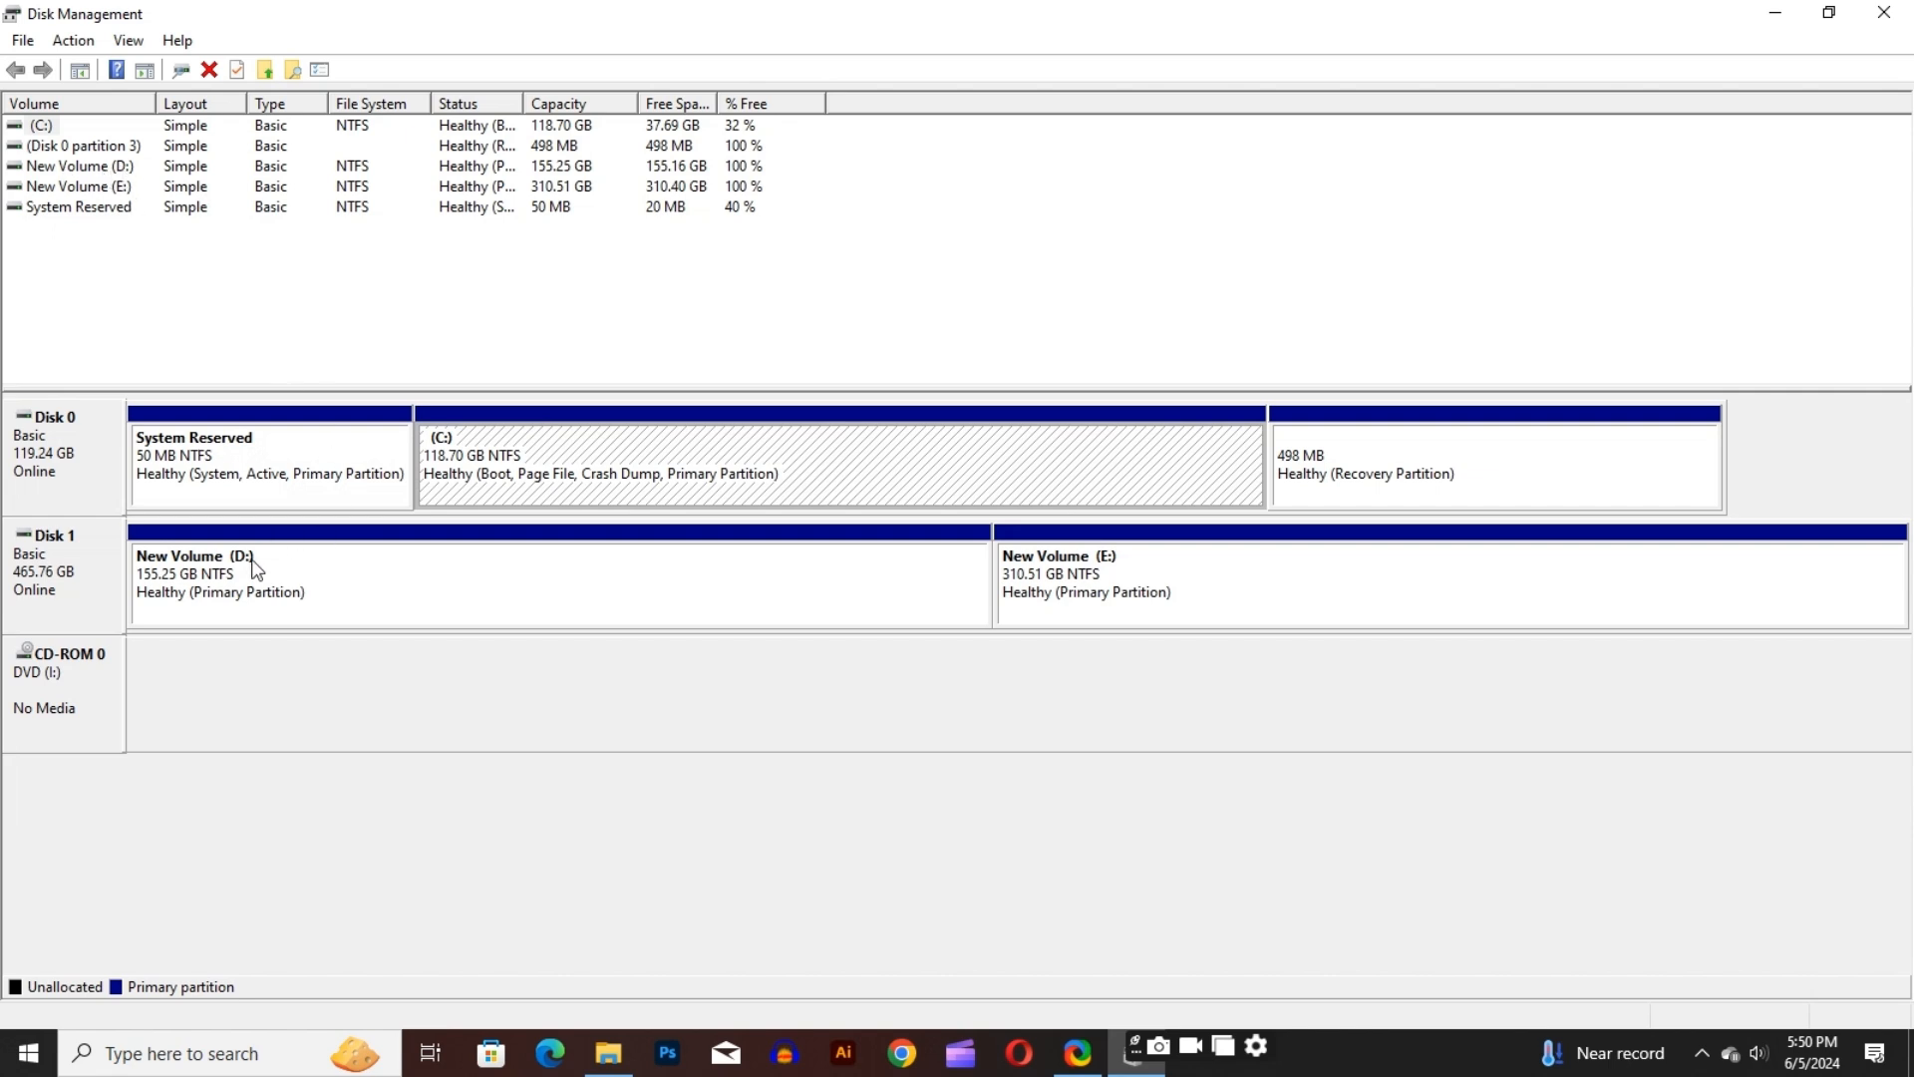
right_click(912, 455)
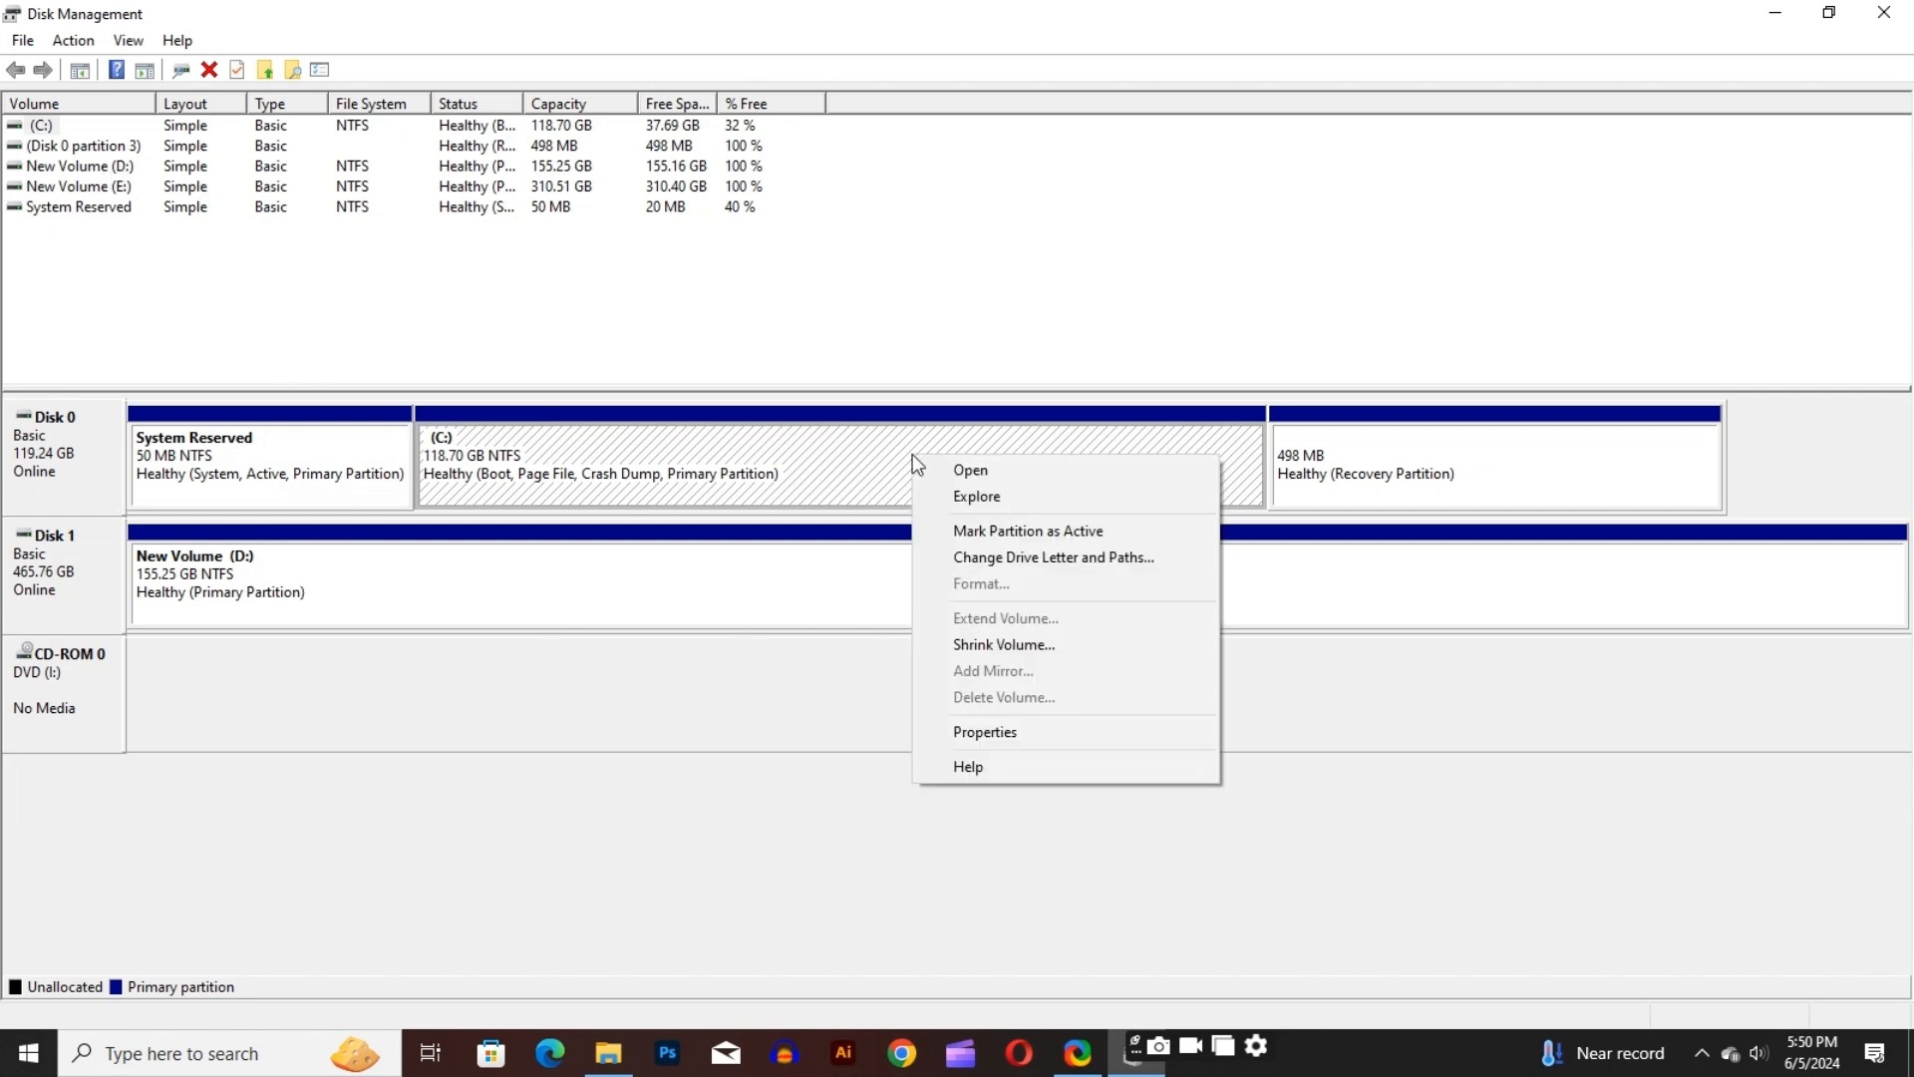
click(949, 643)
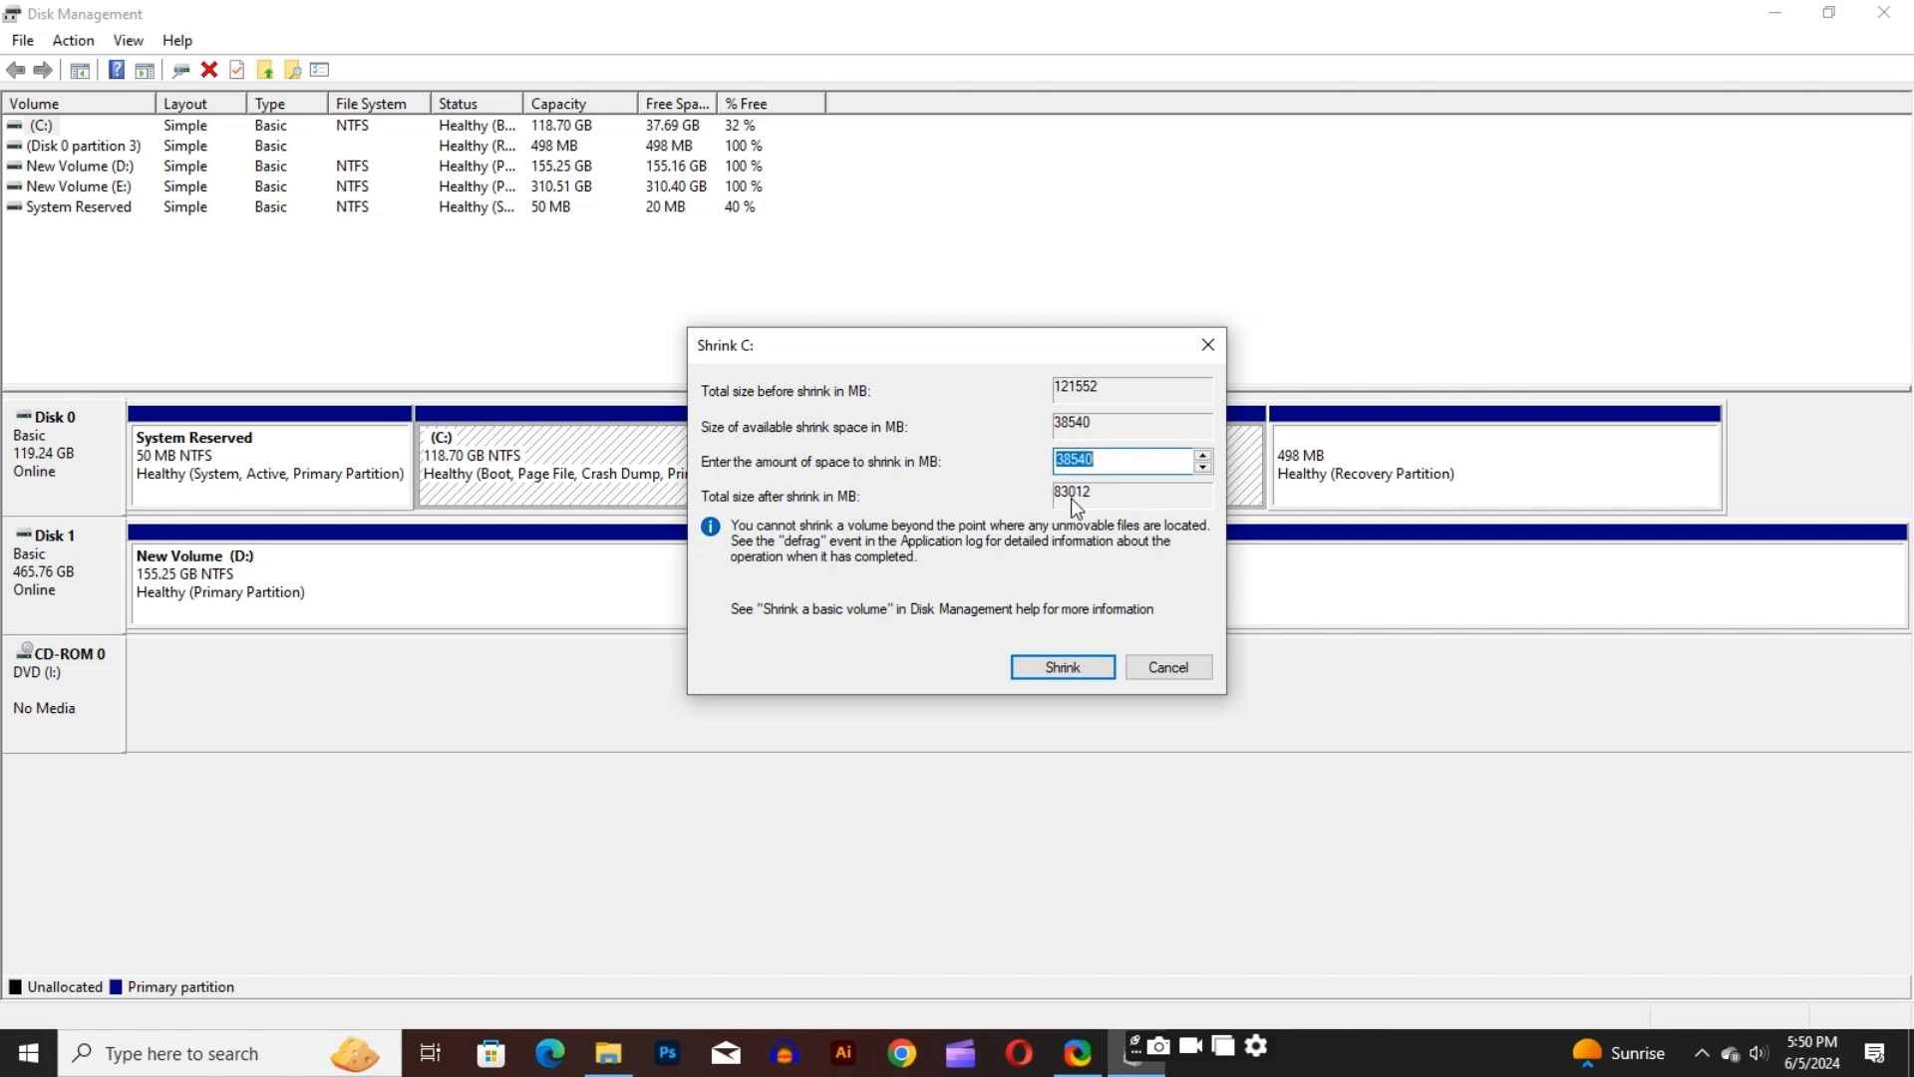
click(1109, 460)
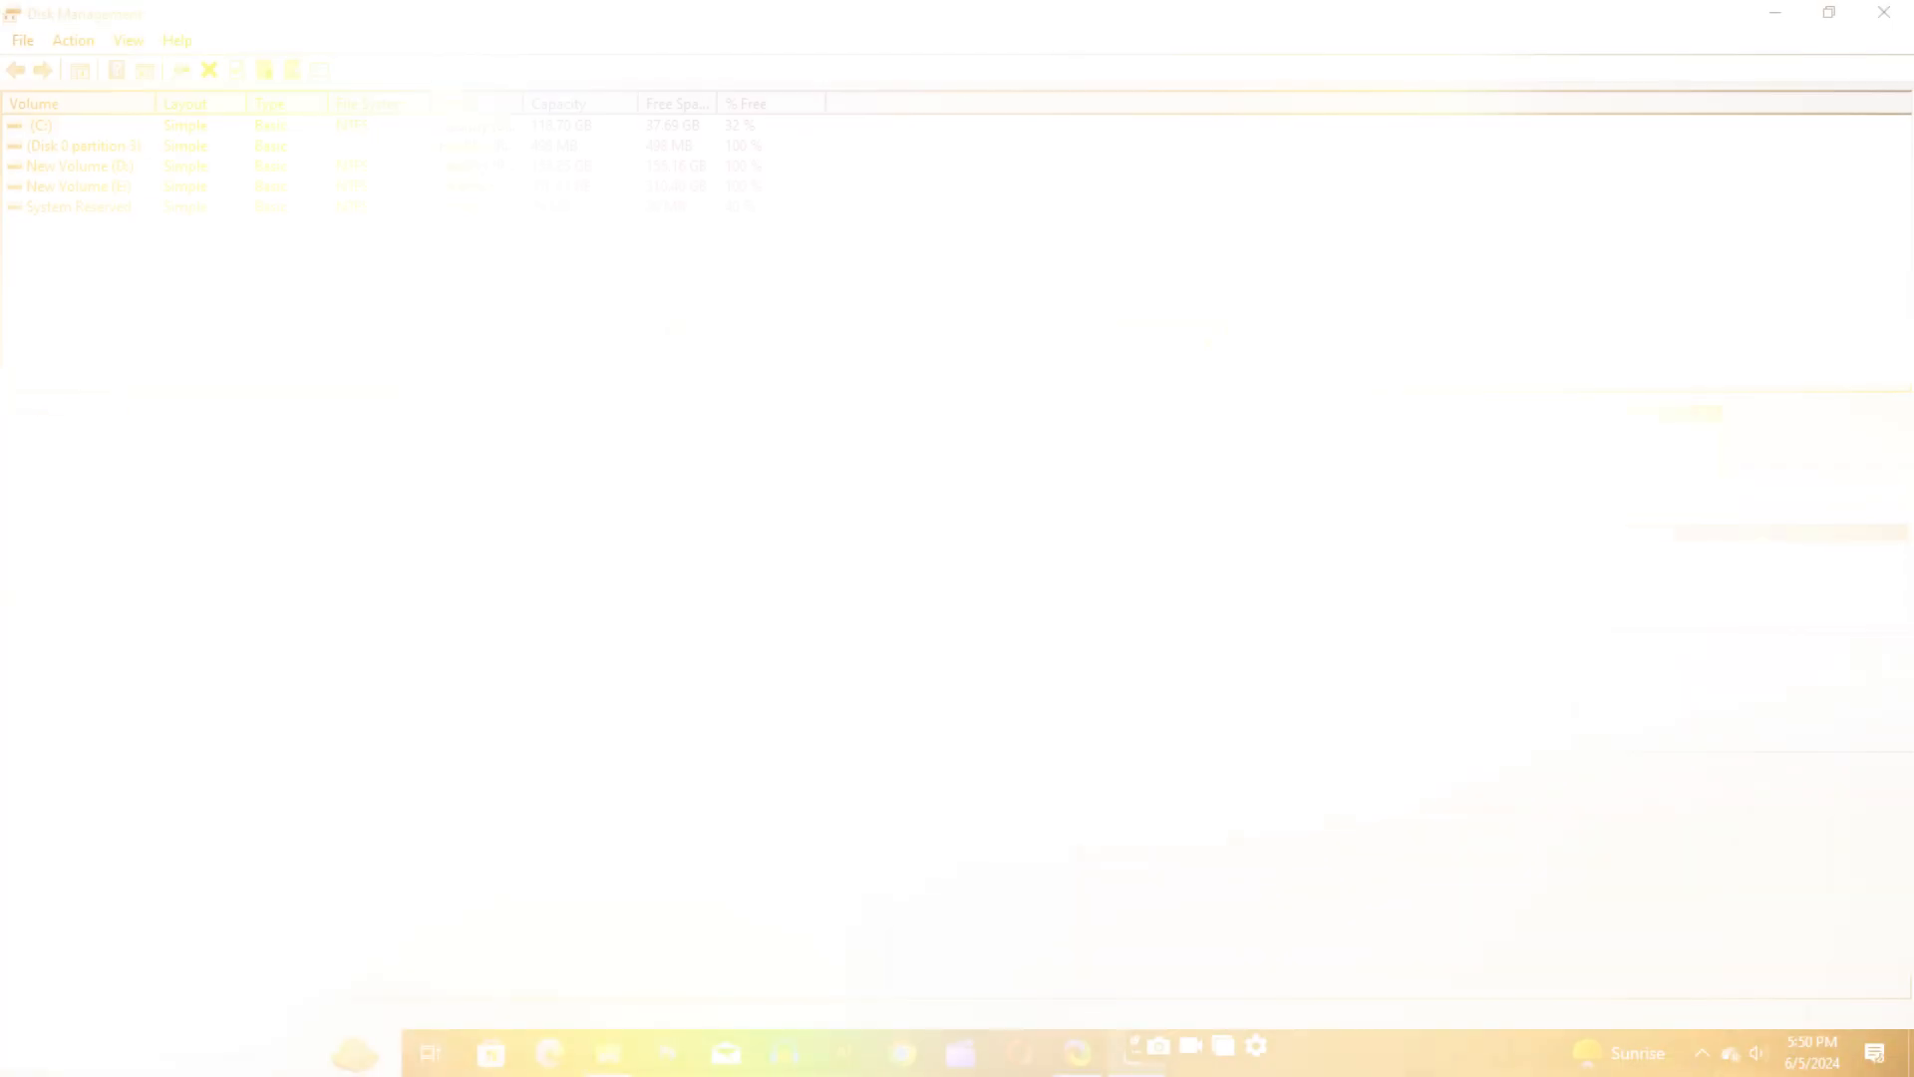
key(BackSpace)
key(BackSpace)
key(BackSpace)
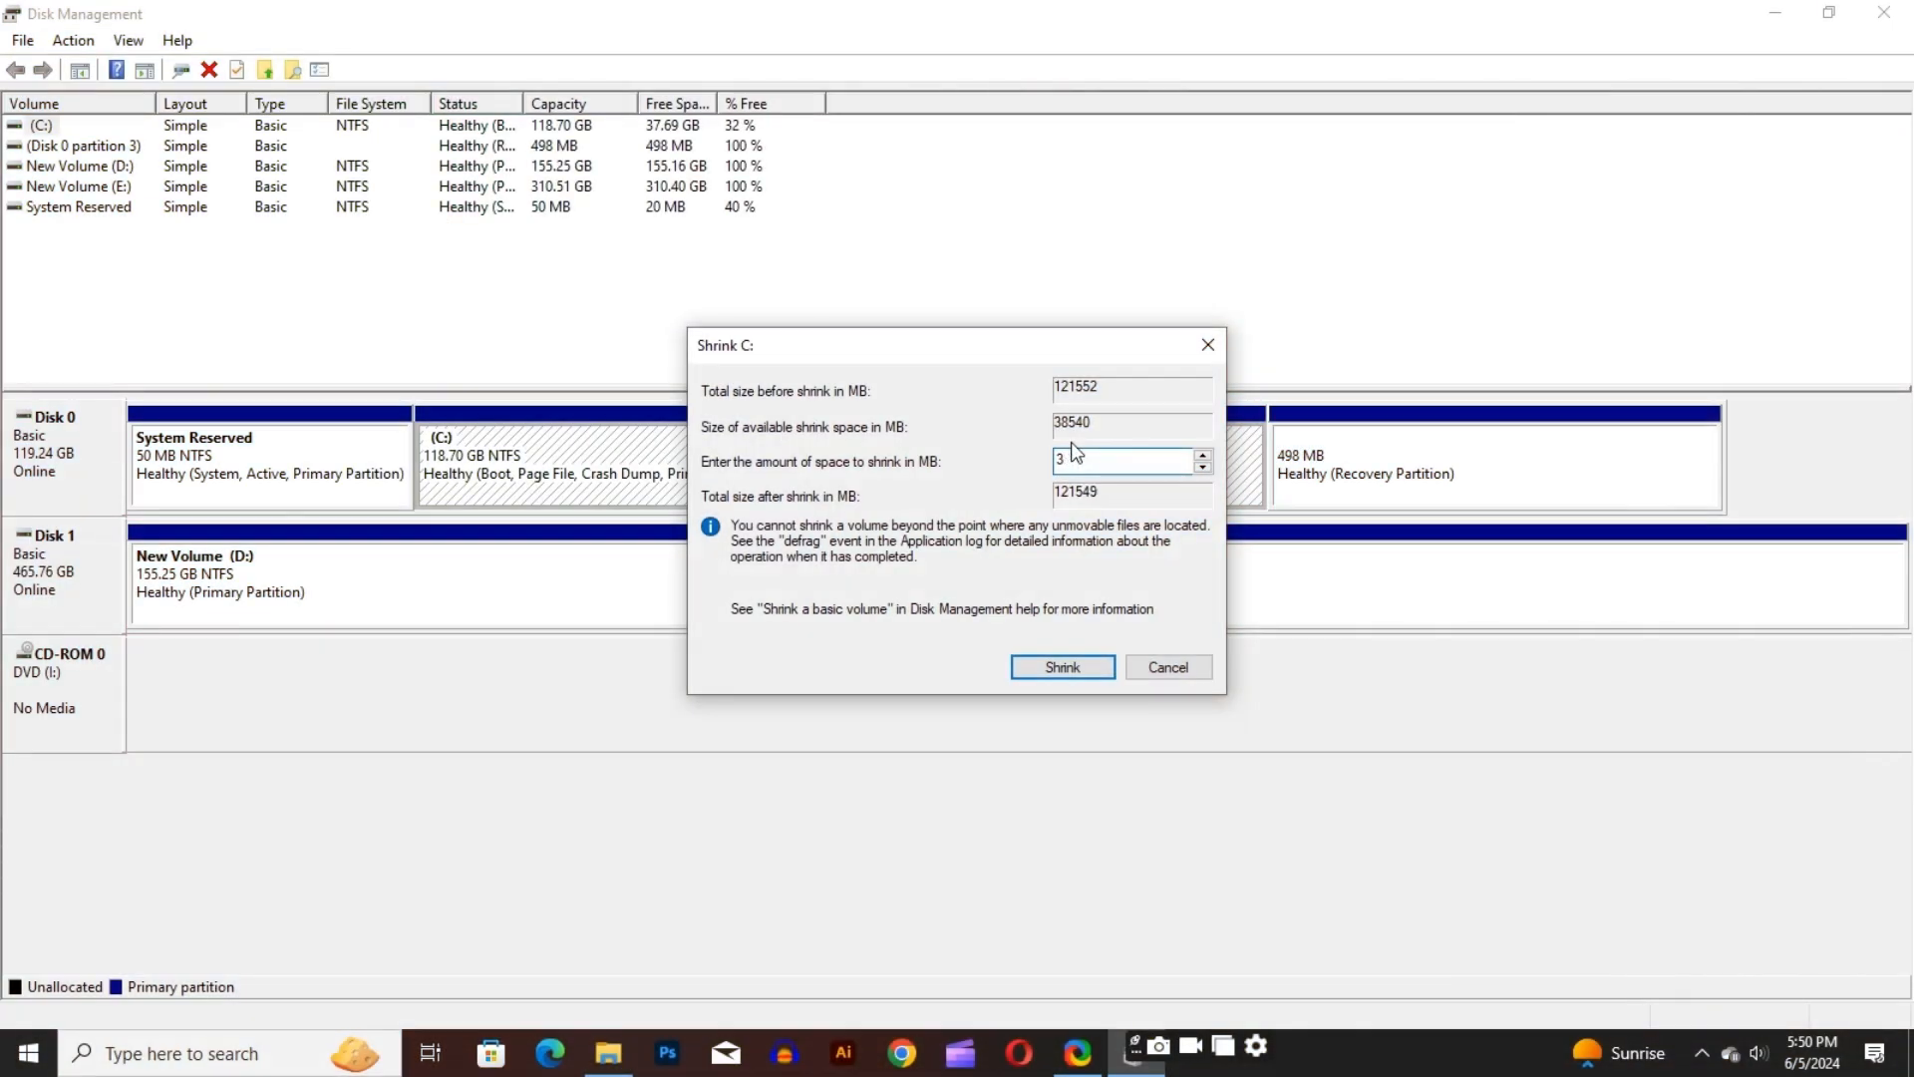
key(BackSpace)
text(5000)
click(1035, 666)
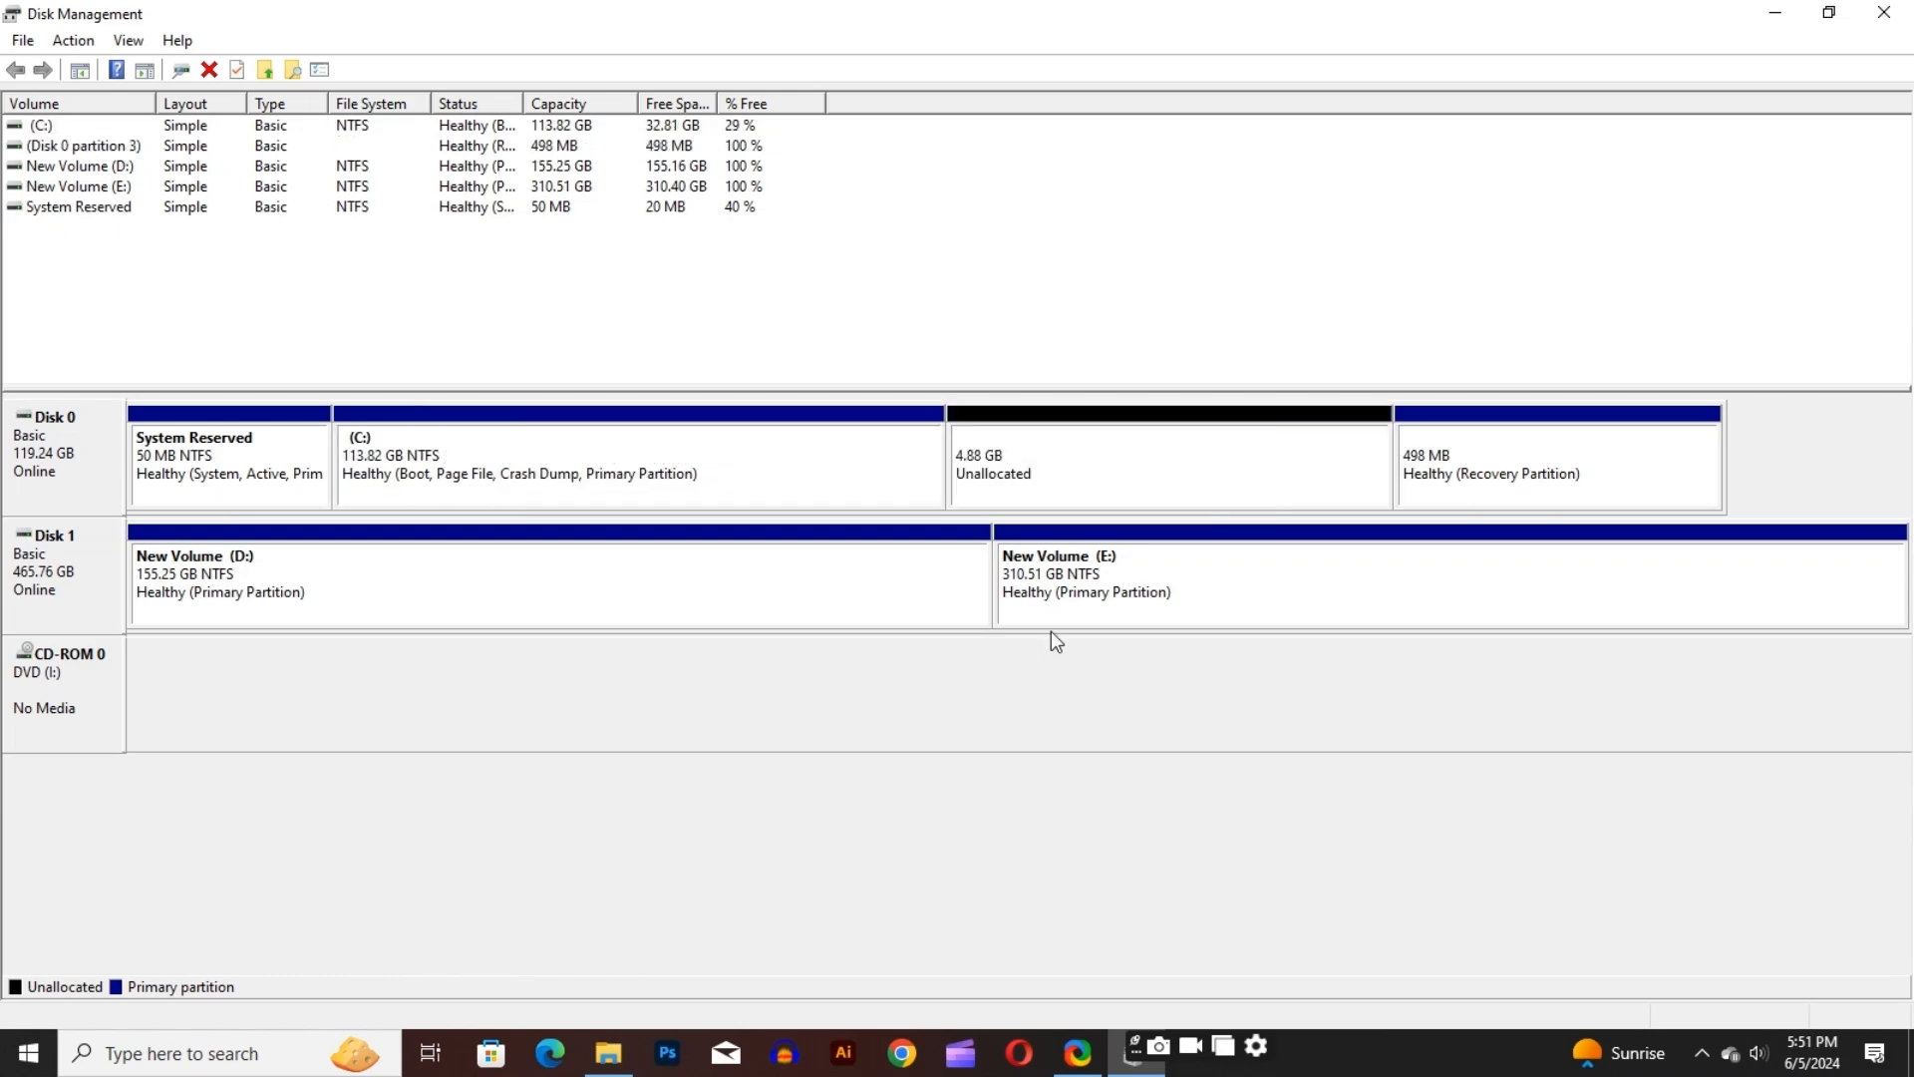
Set up a new simple volume in the unallocated space on Disk 0 with a size of 4999 MB and drive letter F
click(1094, 442)
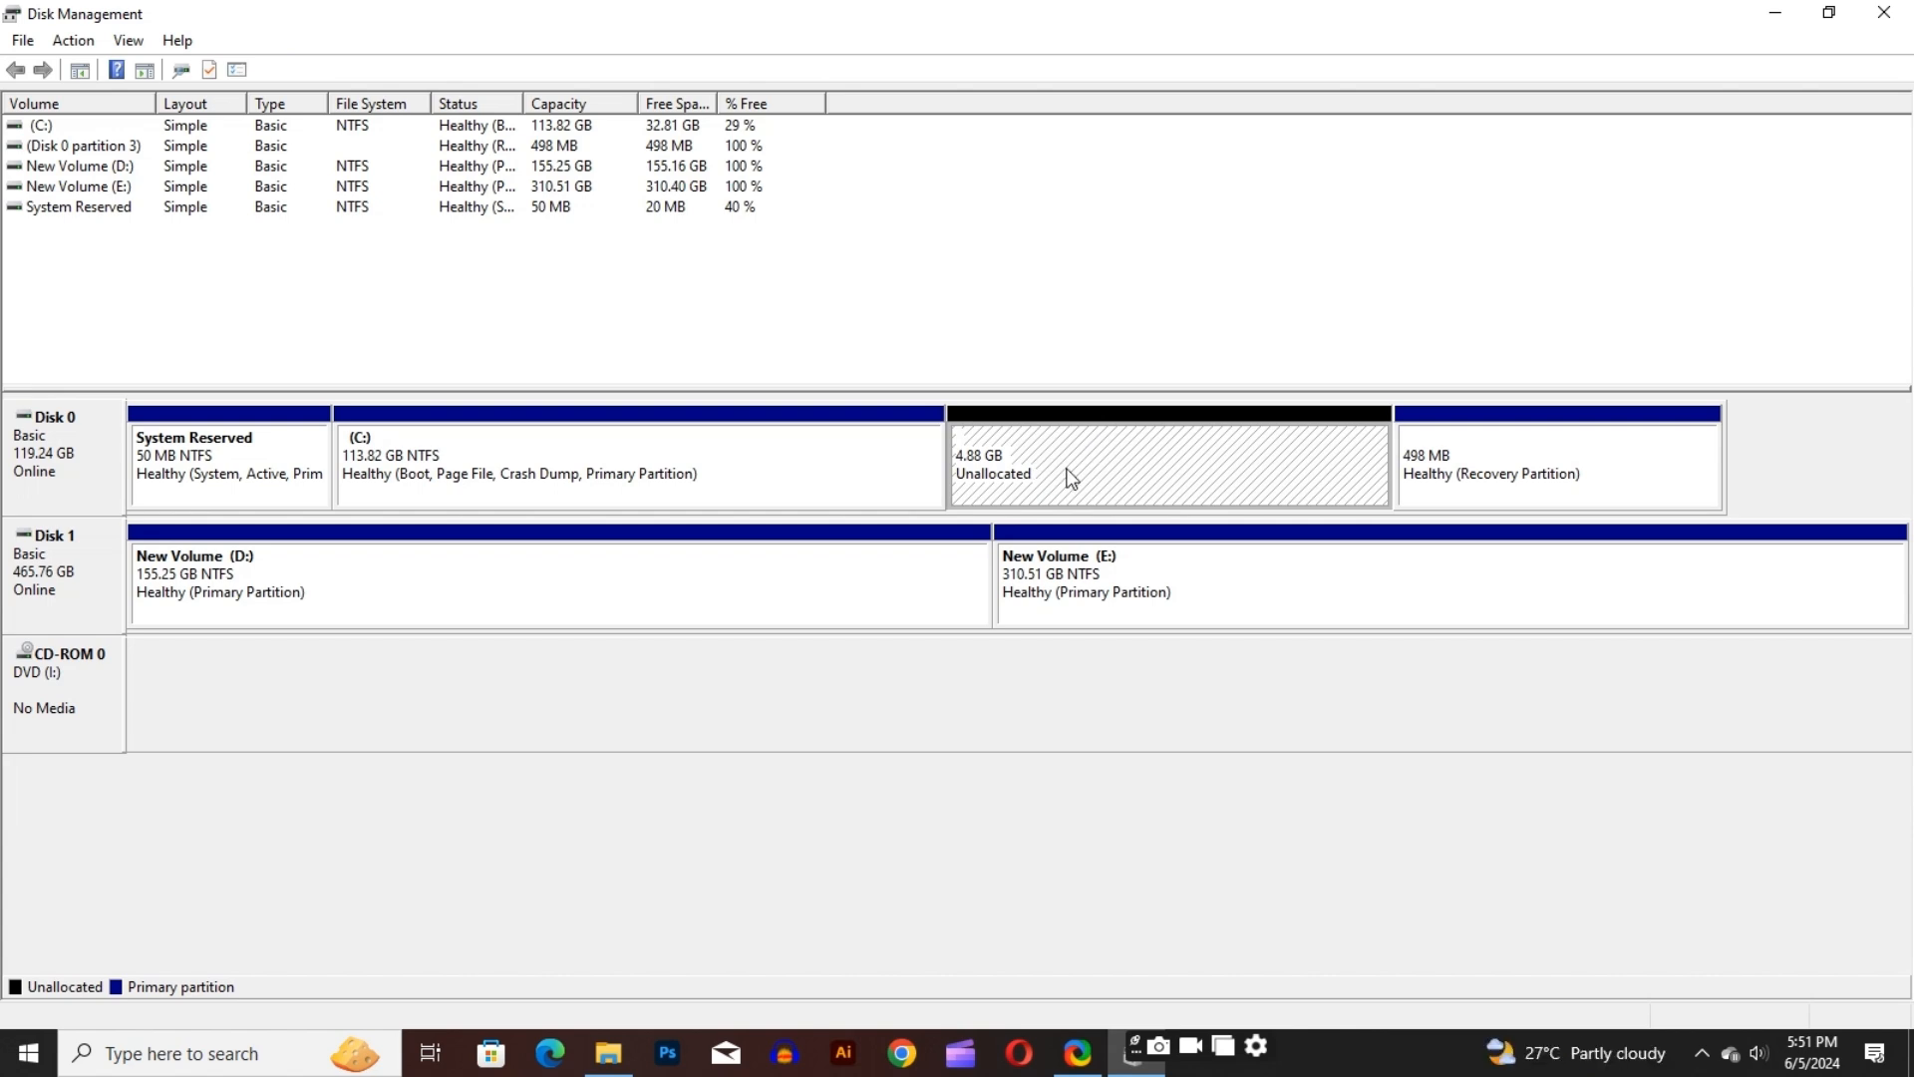
right_click(1075, 471)
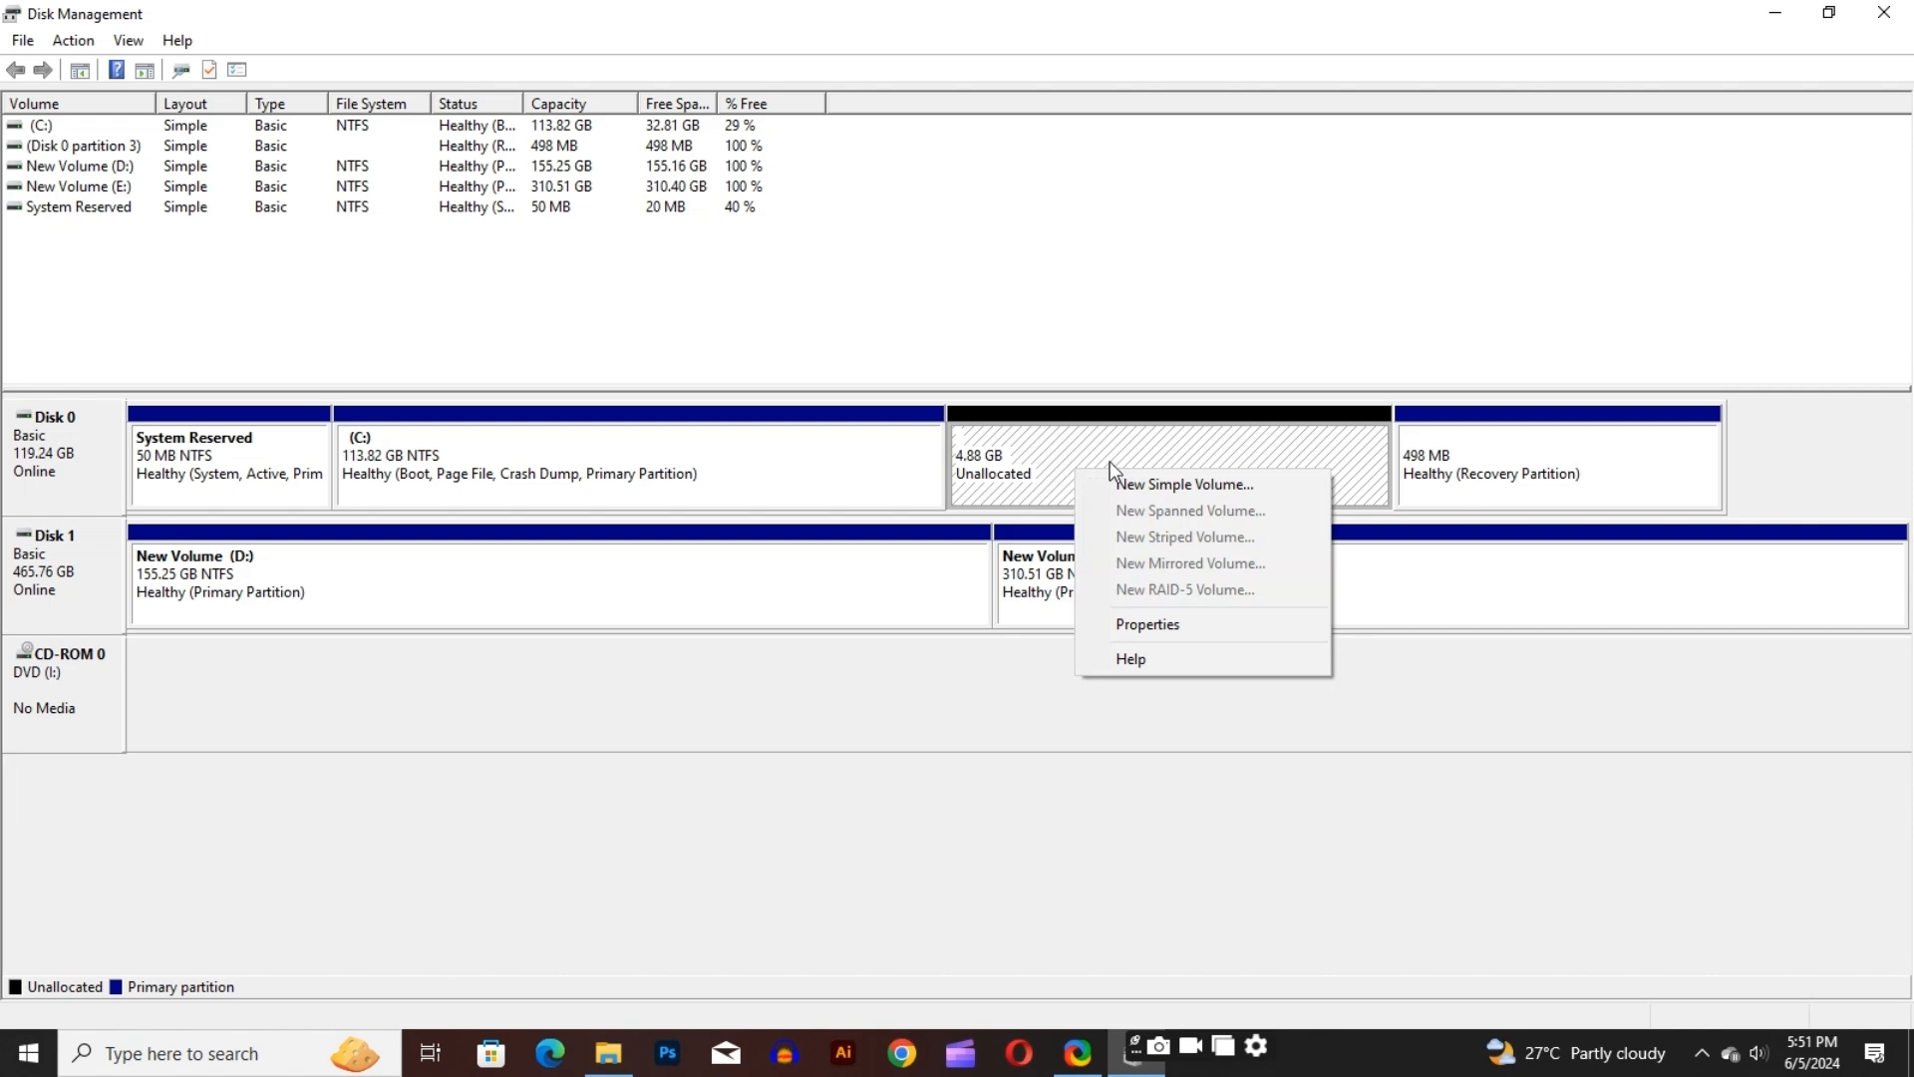
click(1149, 483)
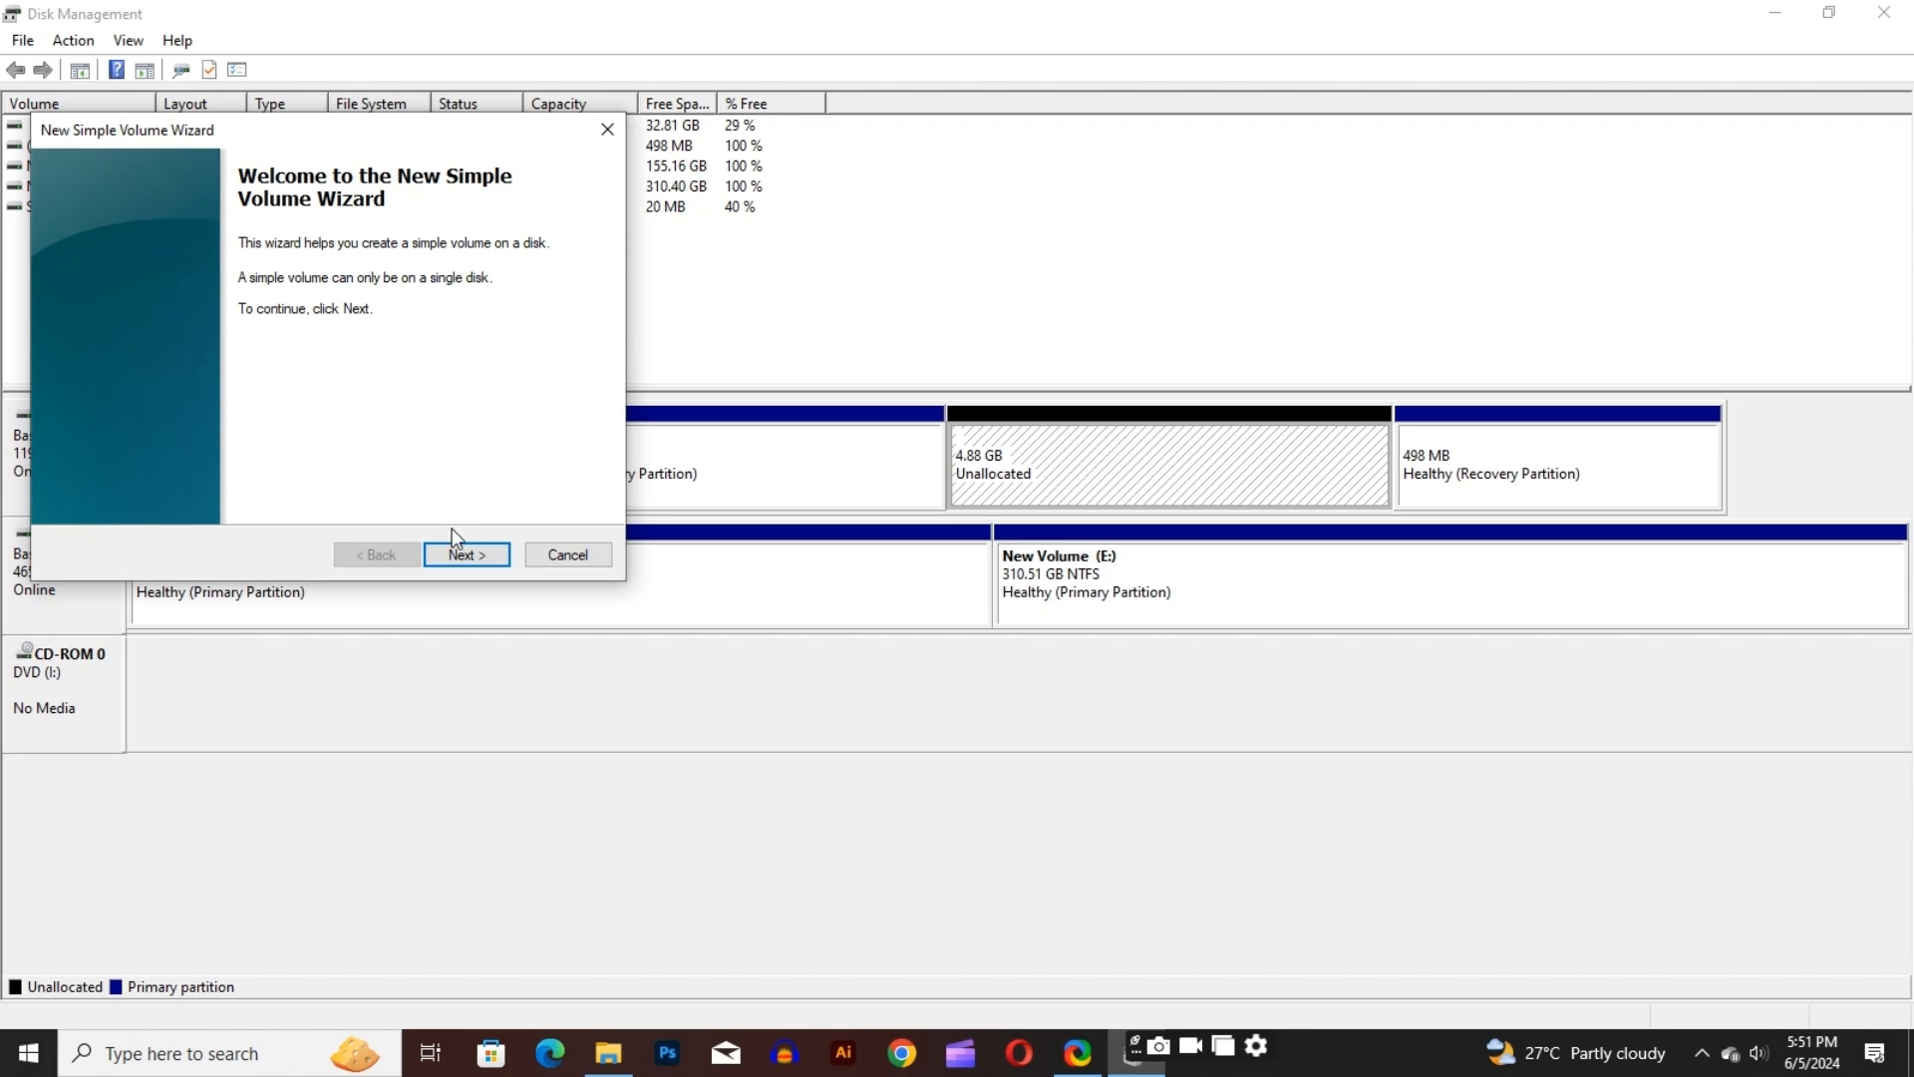
click(455, 554)
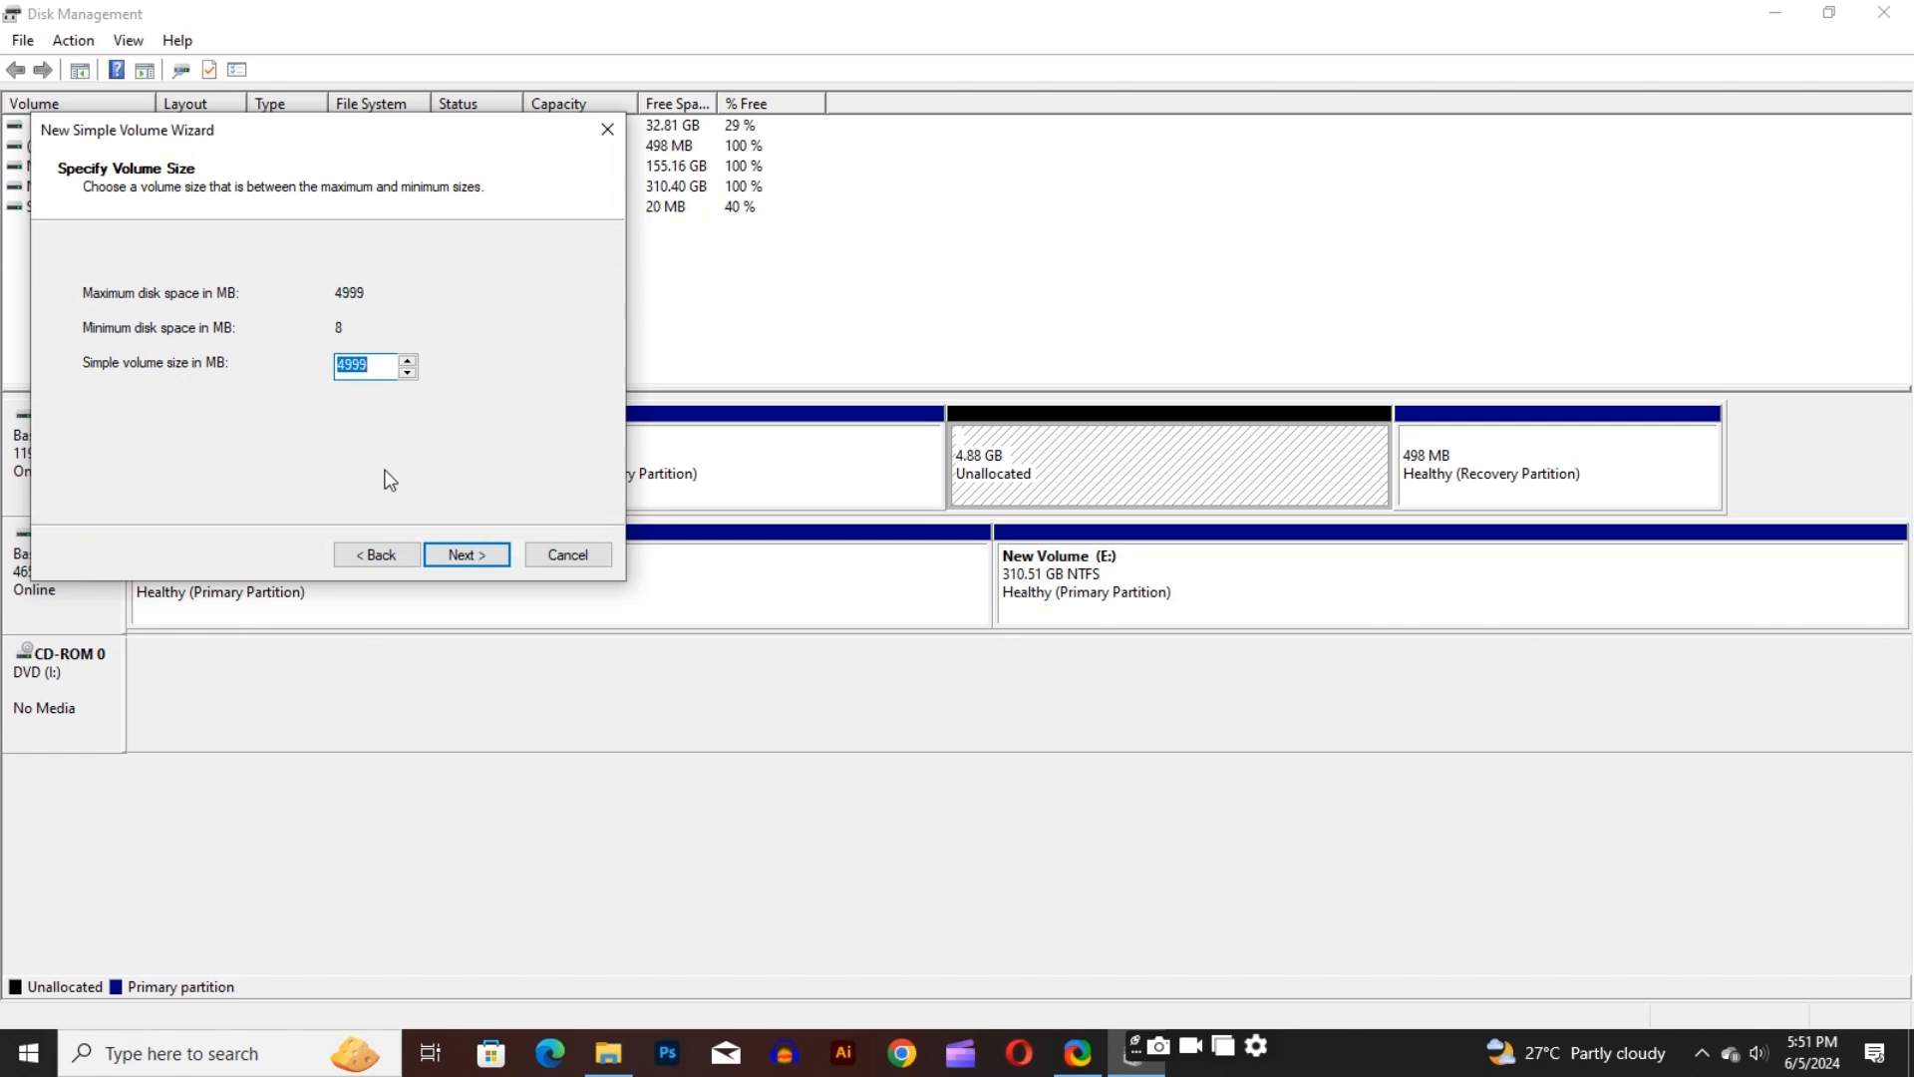
click(464, 556)
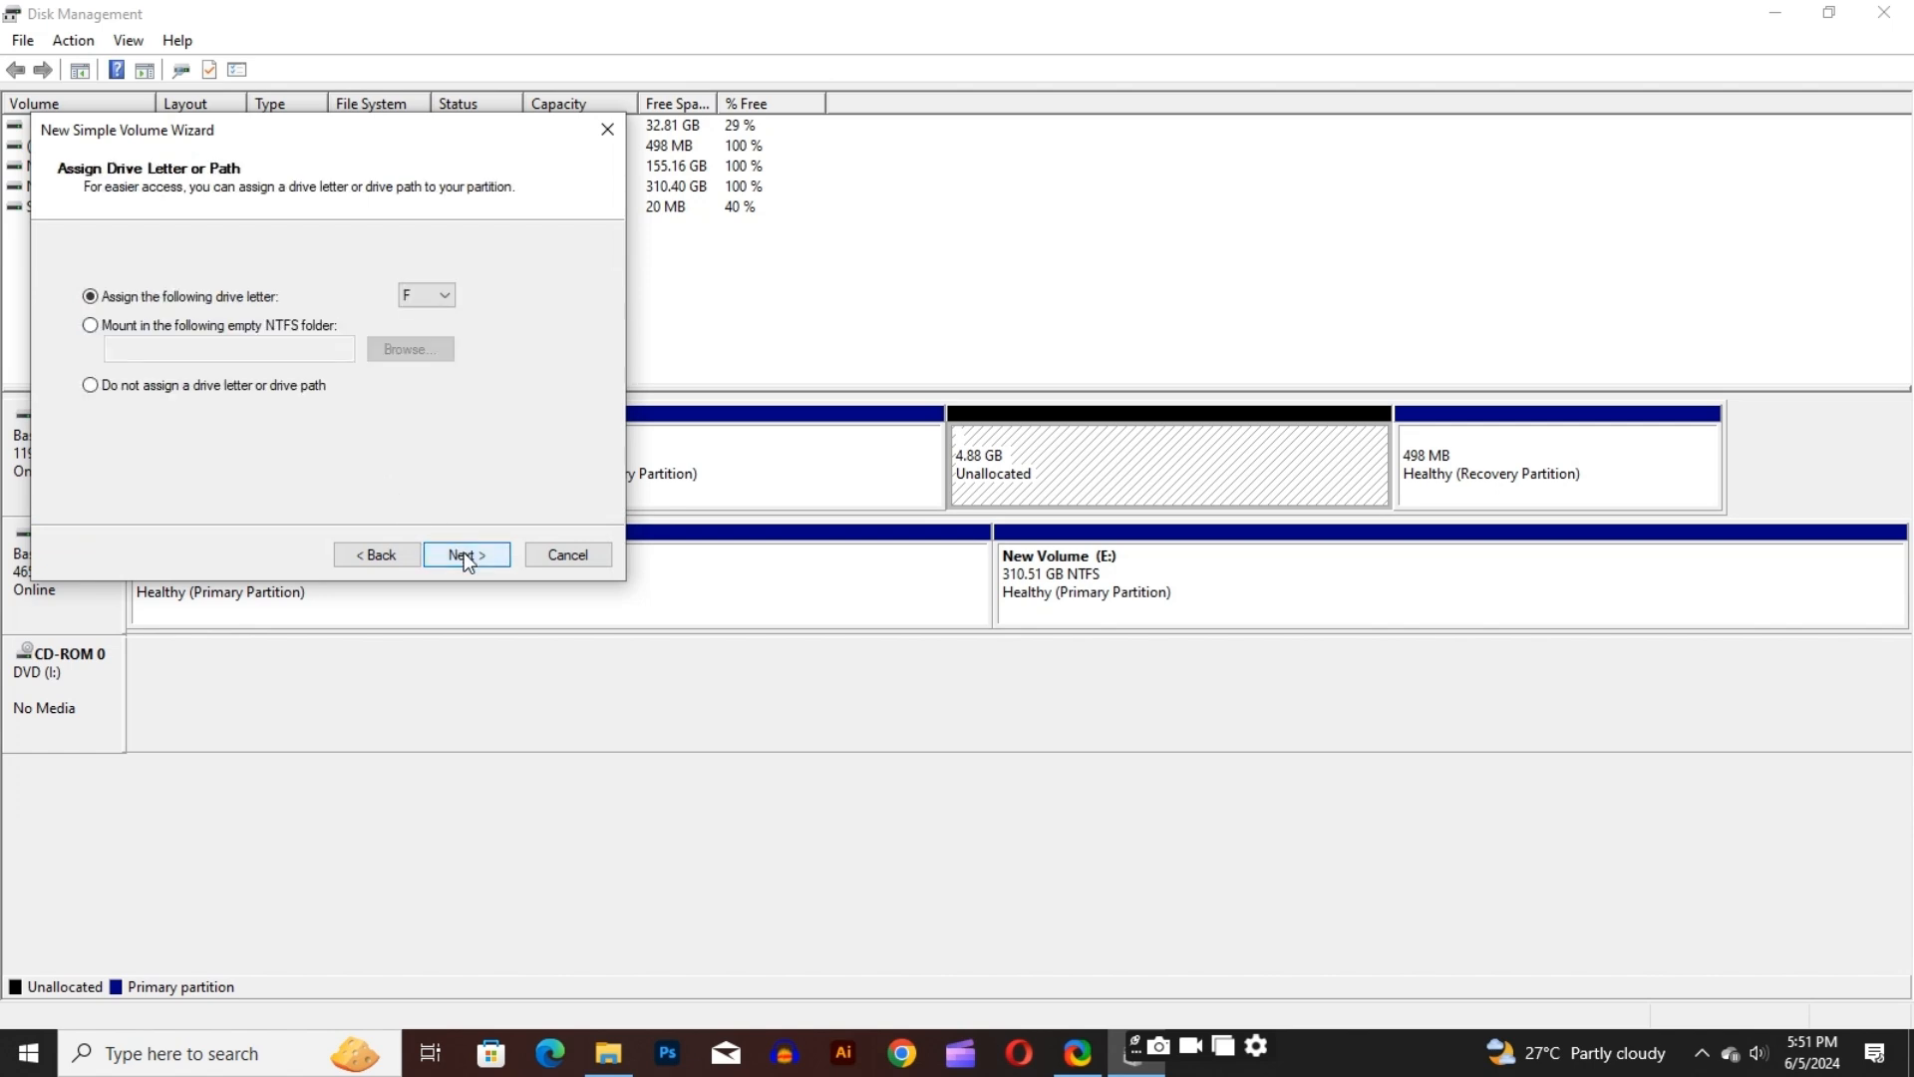
click(447, 298)
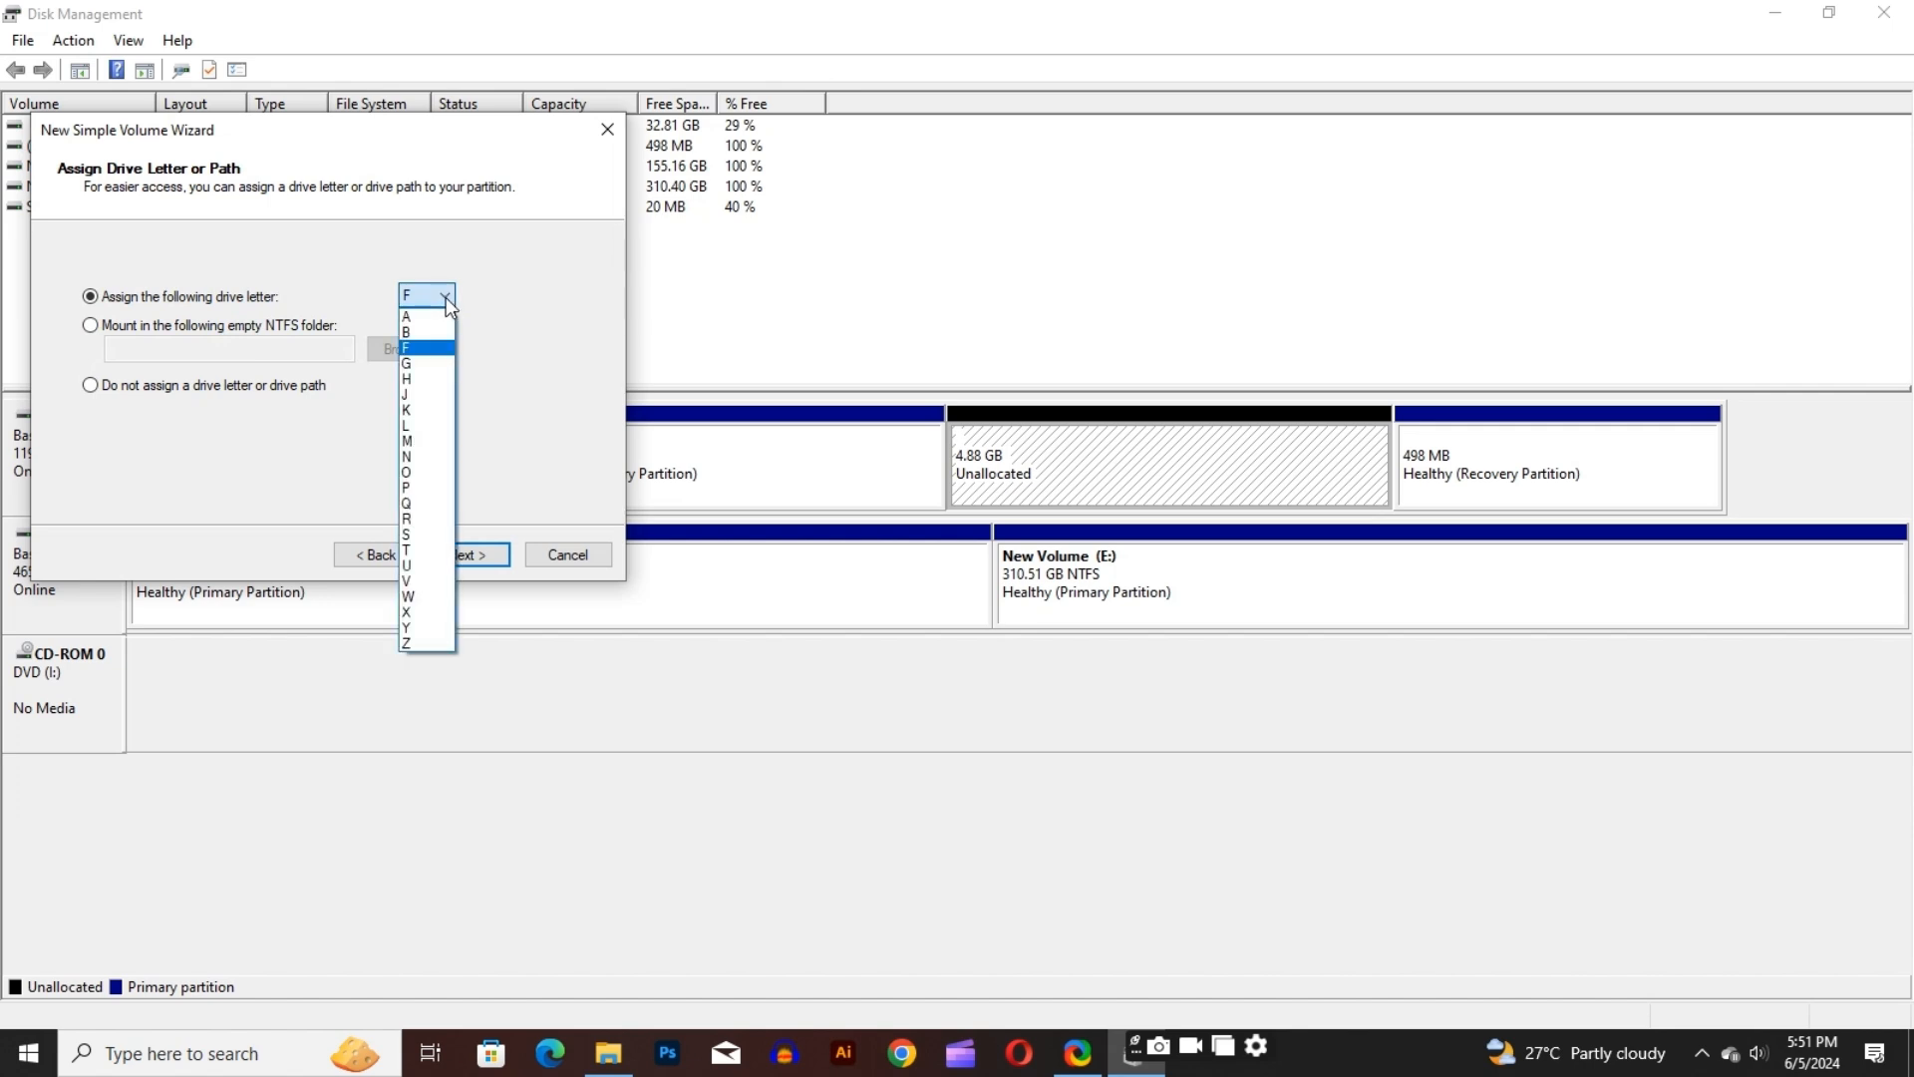
click(426, 348)
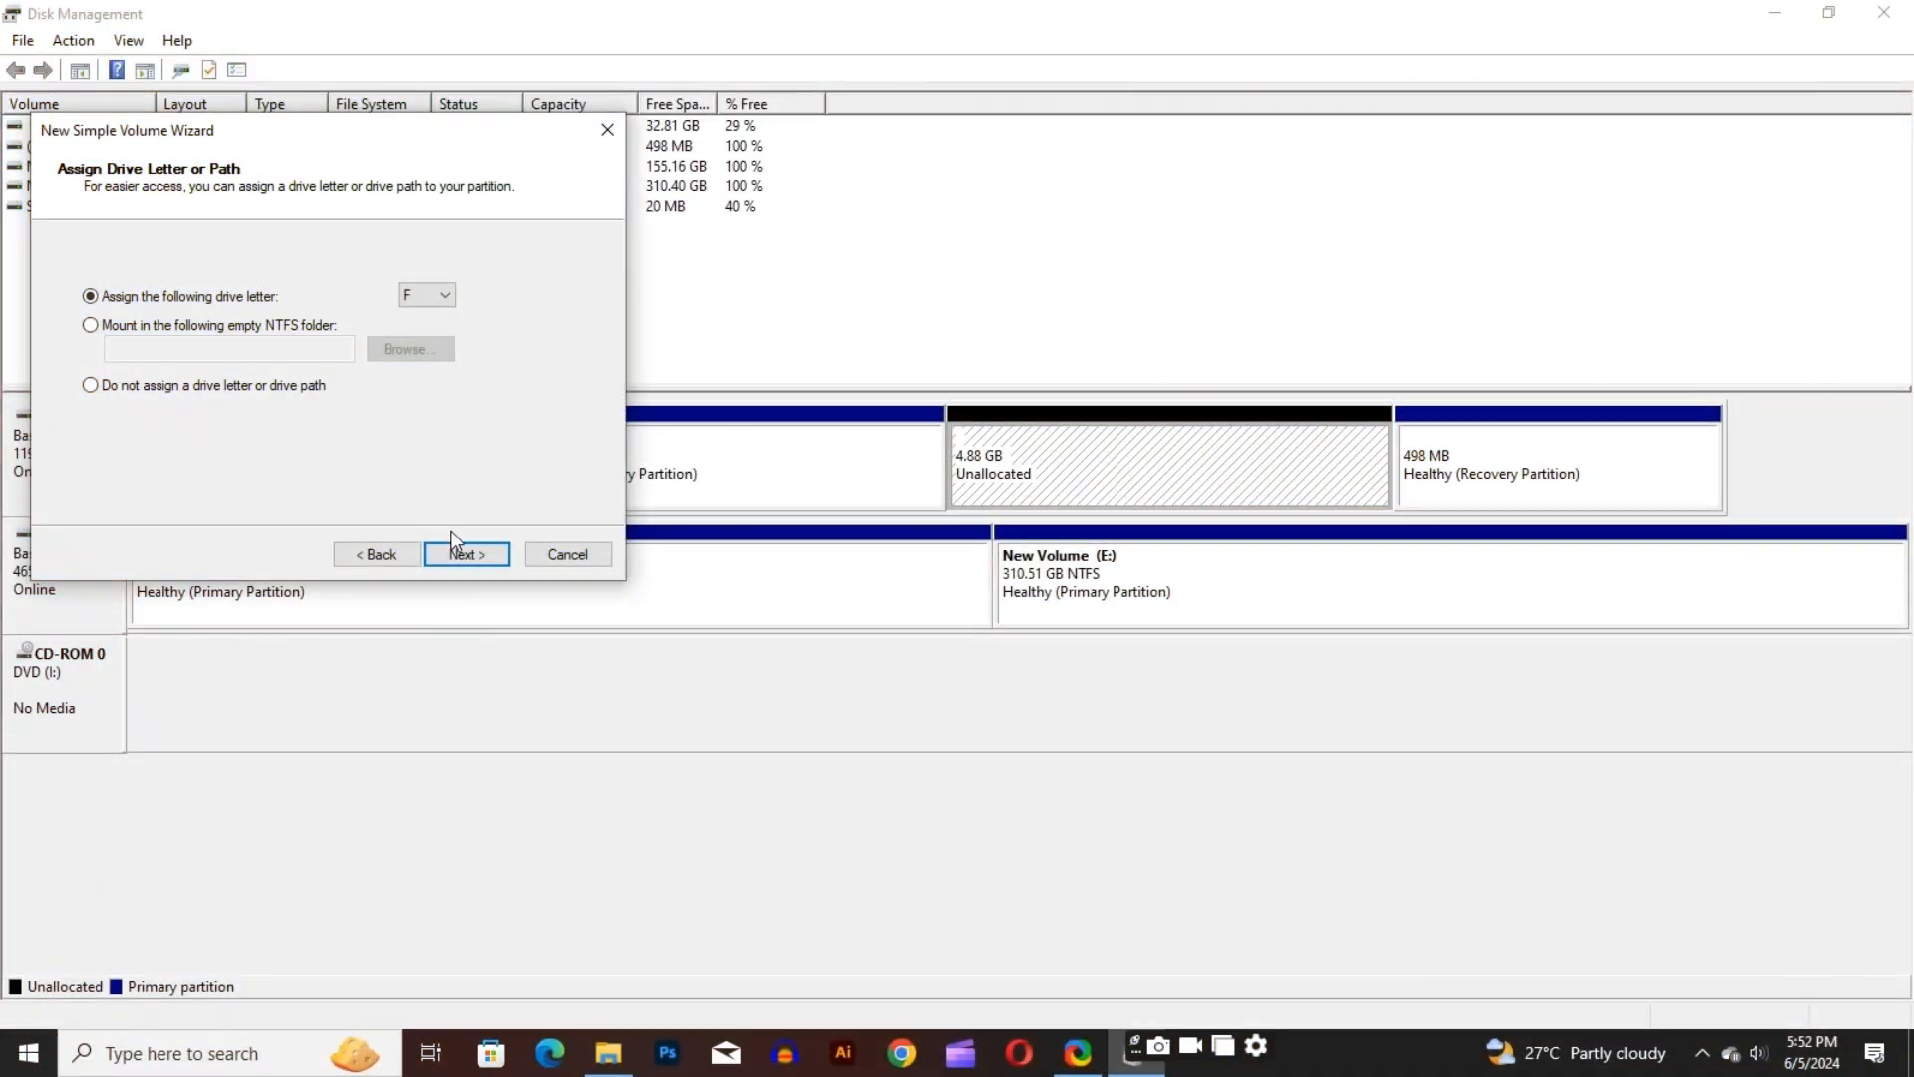
click(464, 555)
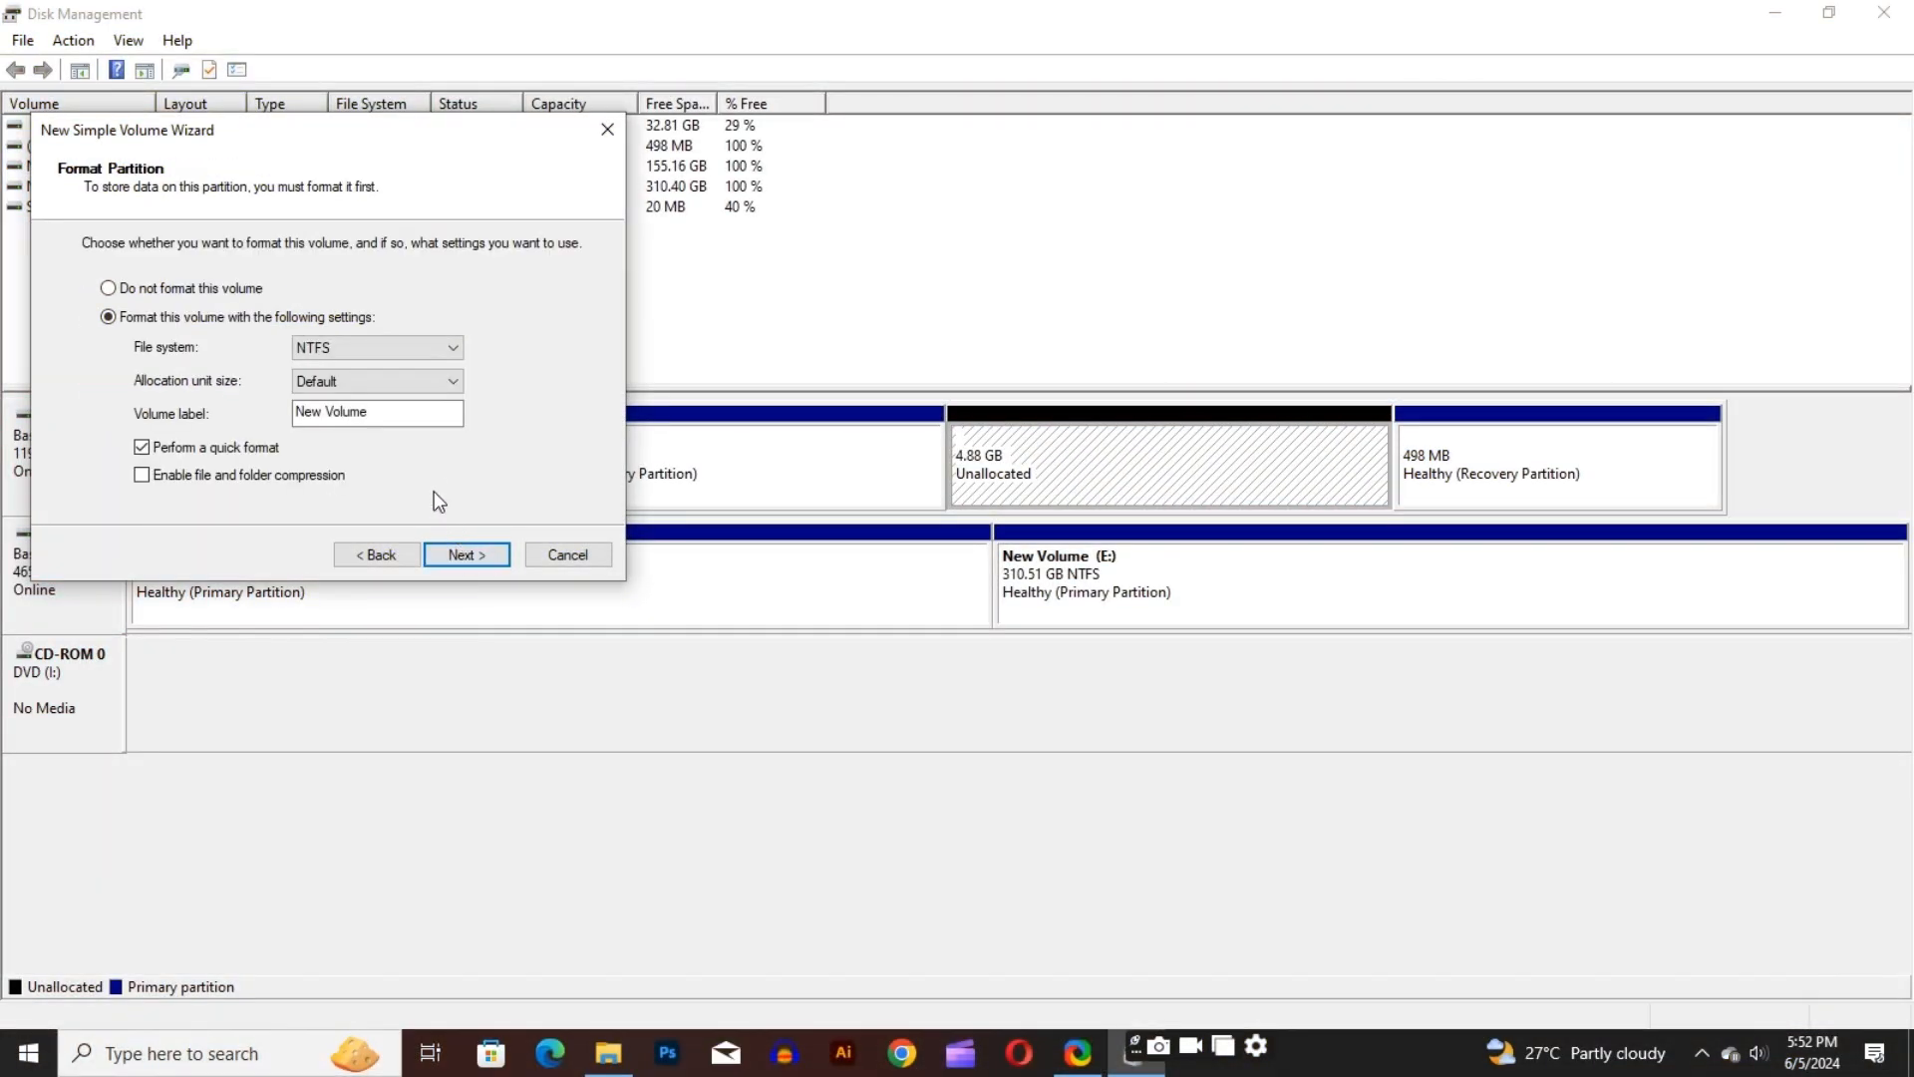
Format the new volume as NTFS with default allocation unit size, label New Volume and quick format, and finish creating it
click(457, 349)
click(404, 380)
click(463, 557)
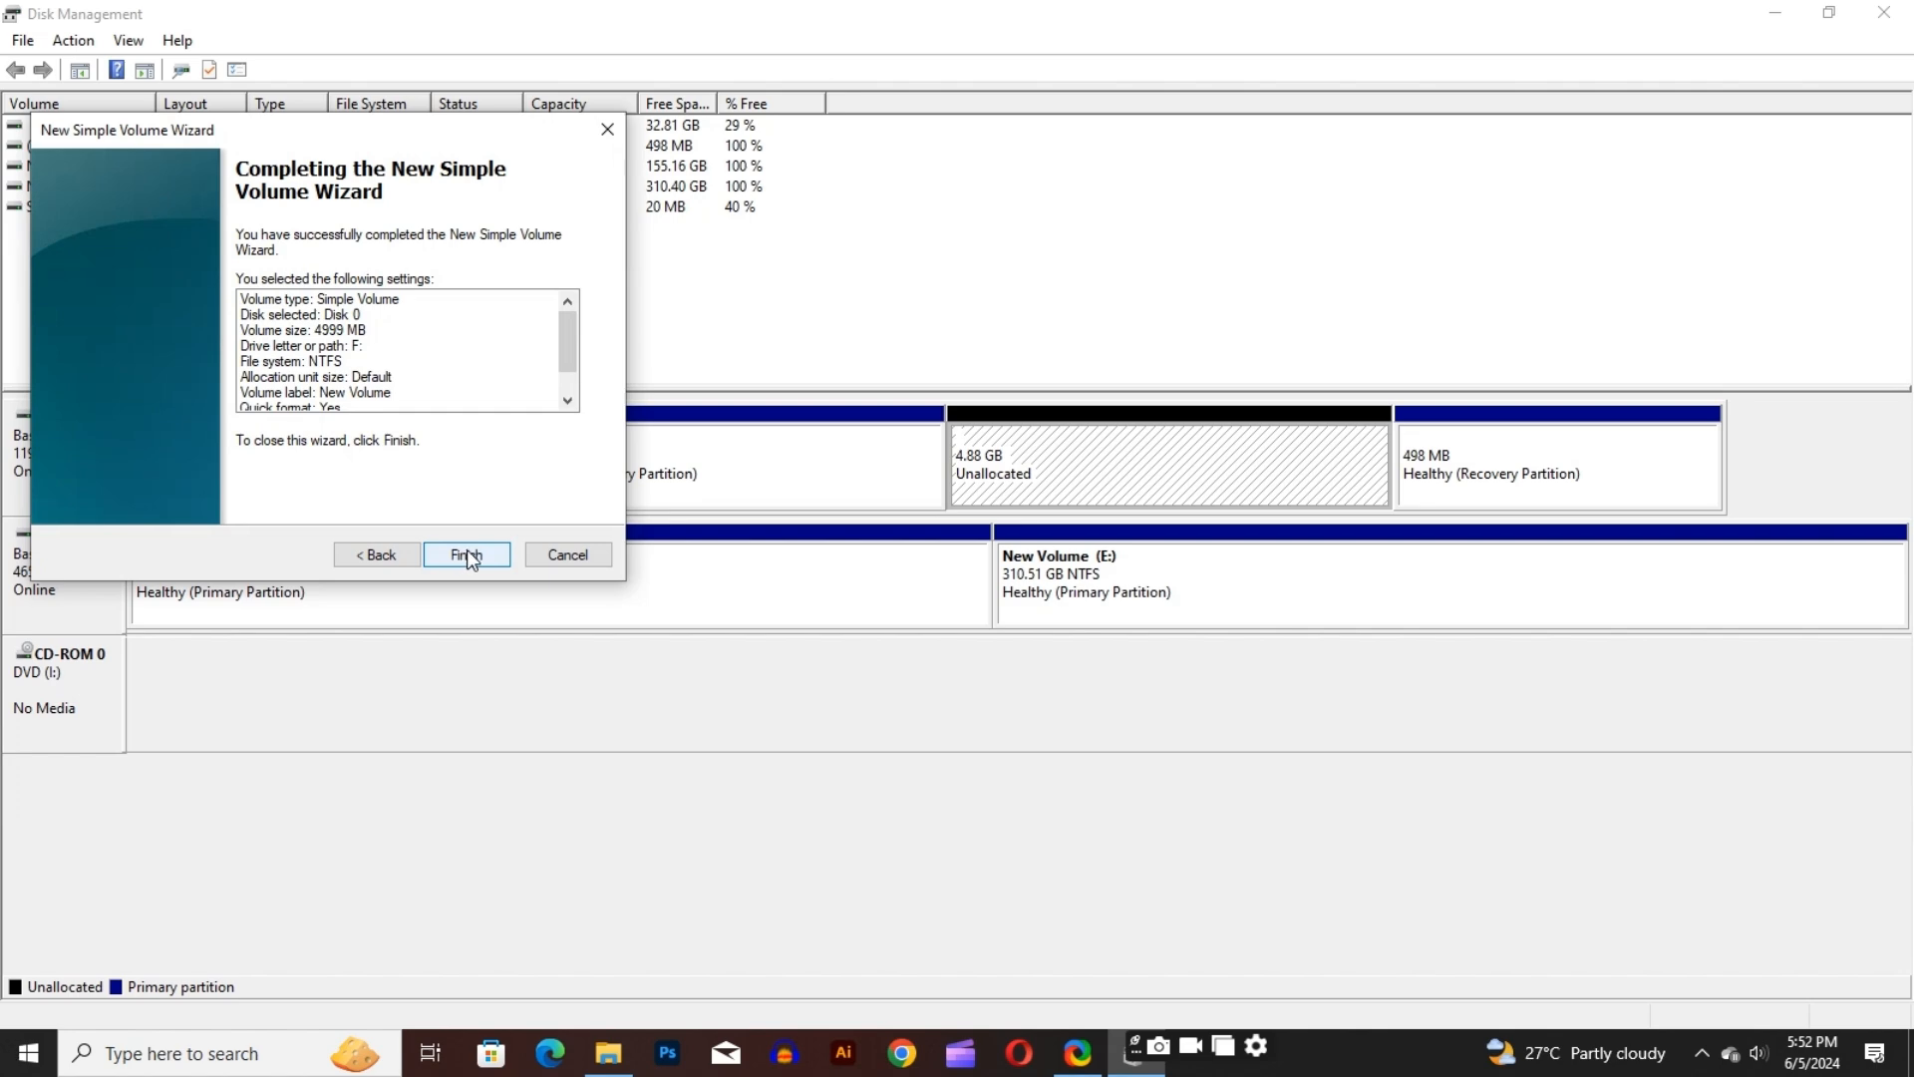
click(467, 554)
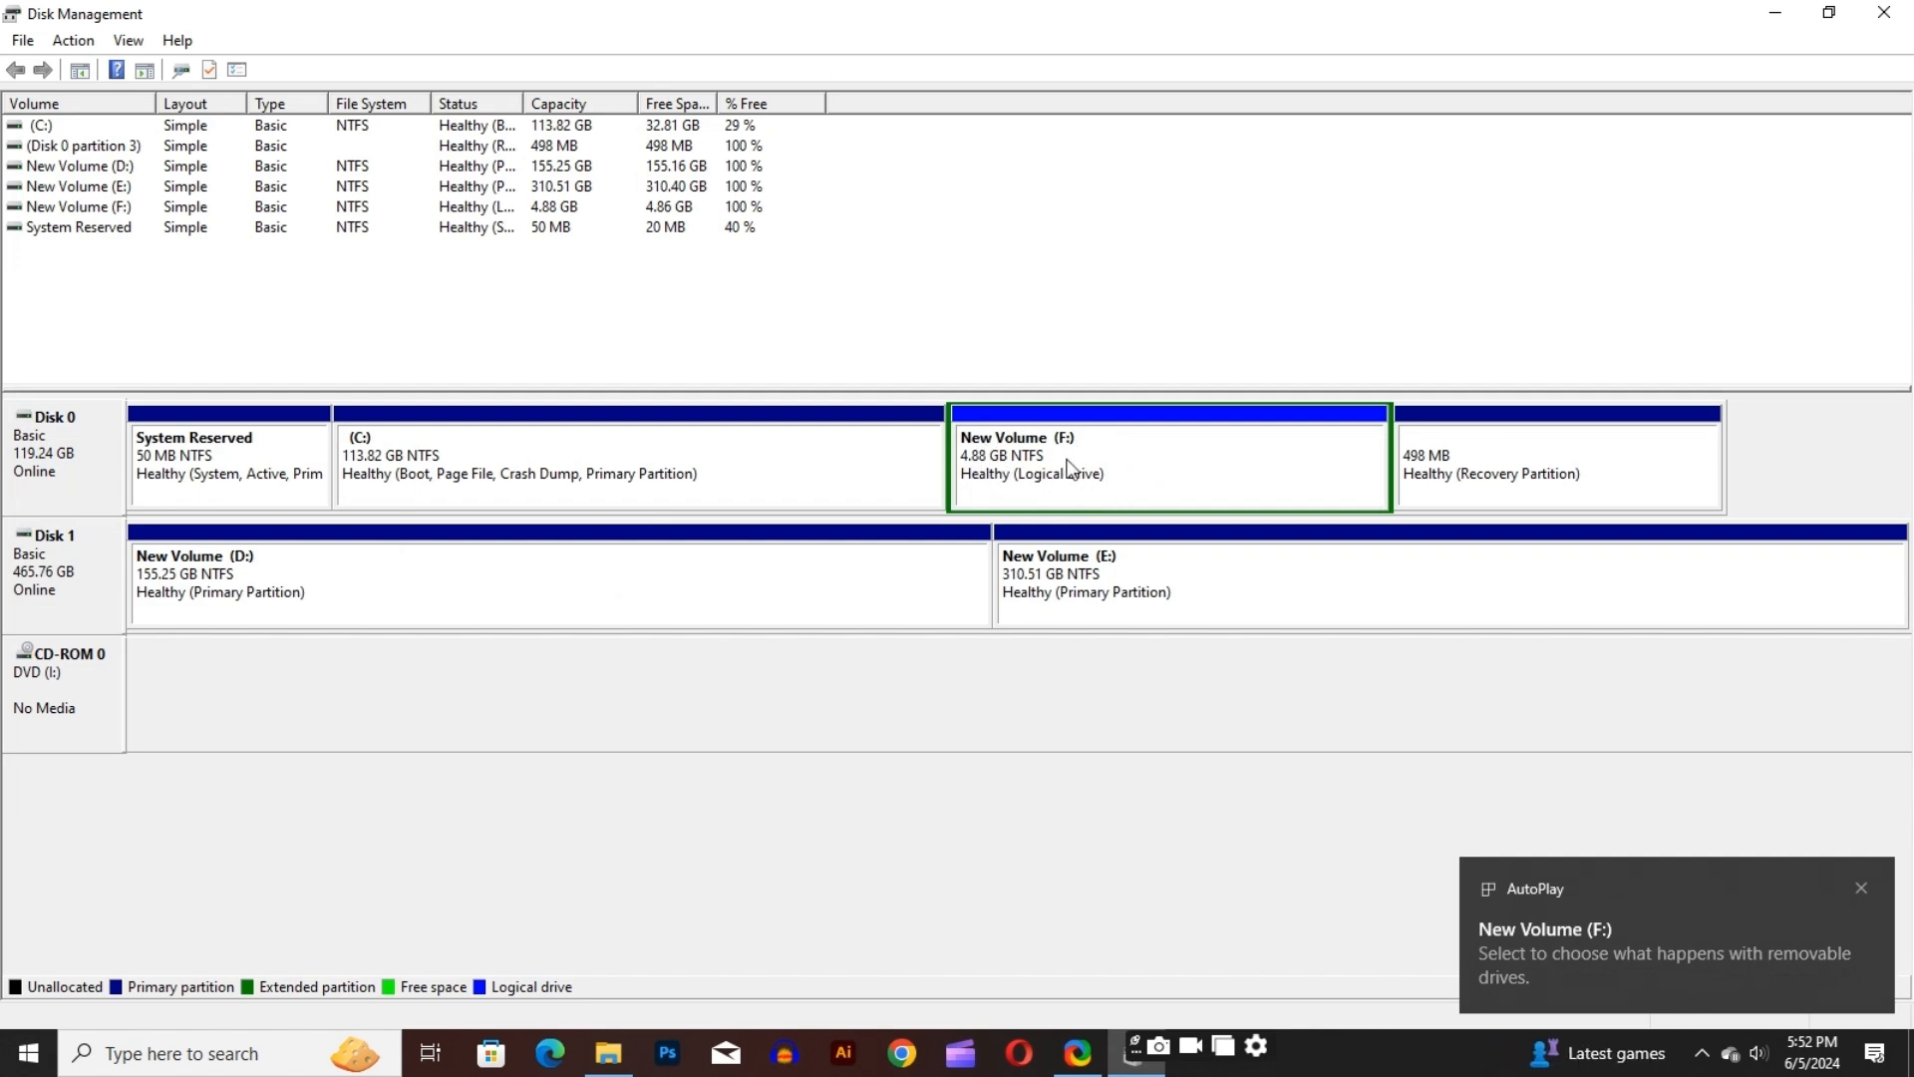
Minimize Disk Management, switch to File Explorer and check the contents of New Volume (F:)
click(1775, 13)
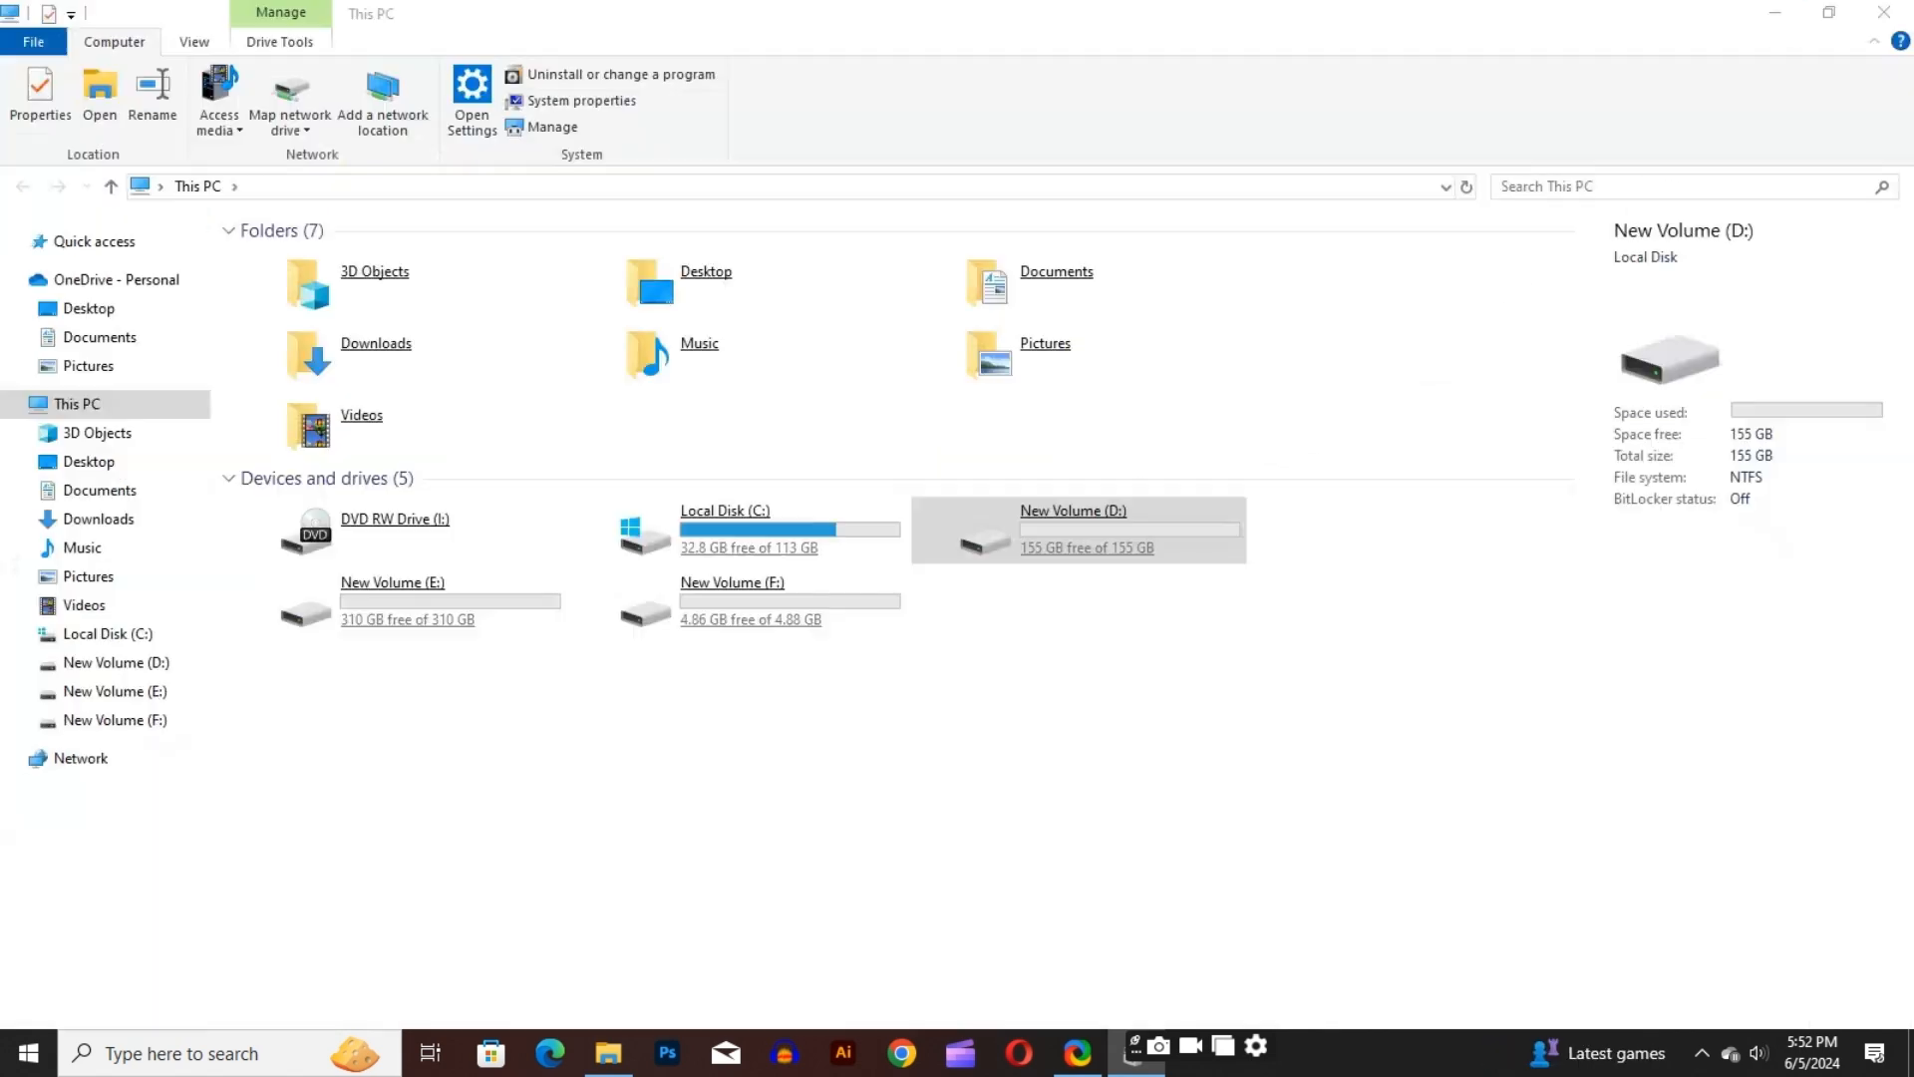
click(678, 590)
double_click(680, 599)
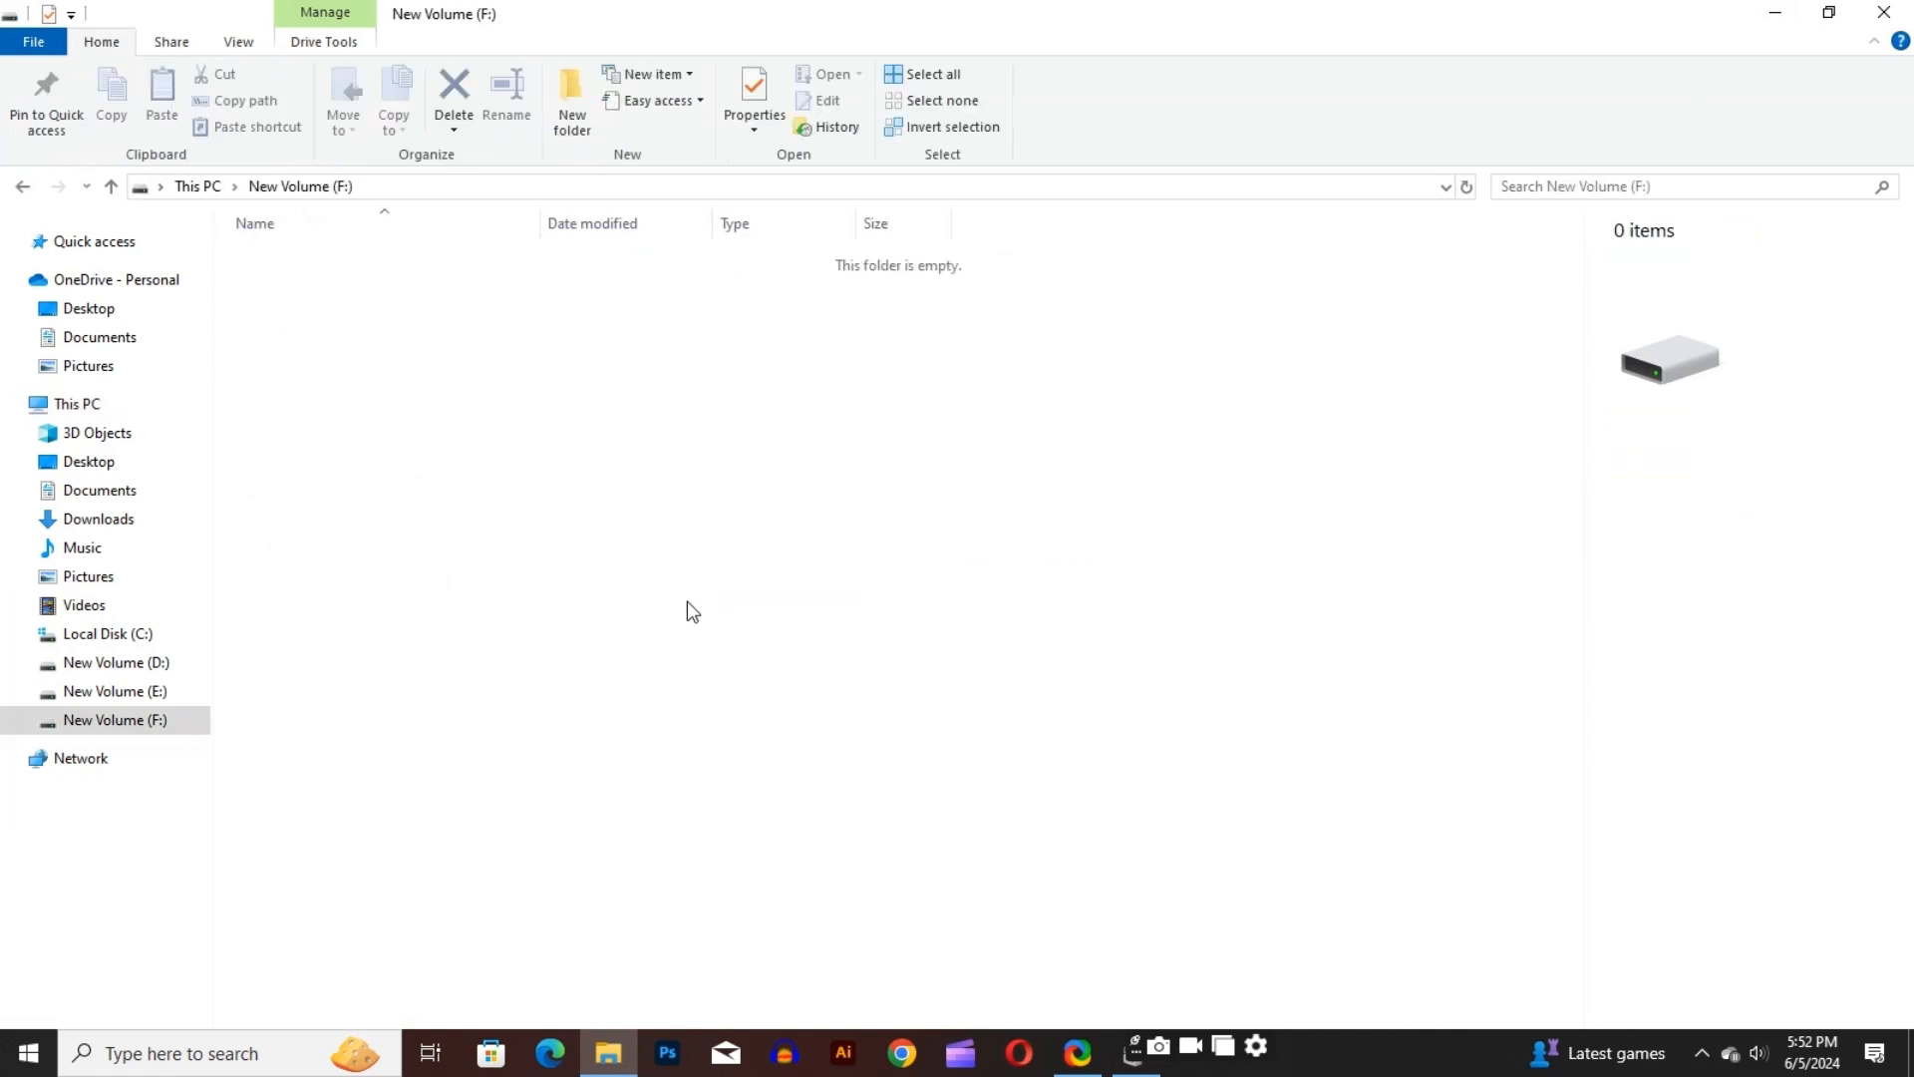
click(22, 187)
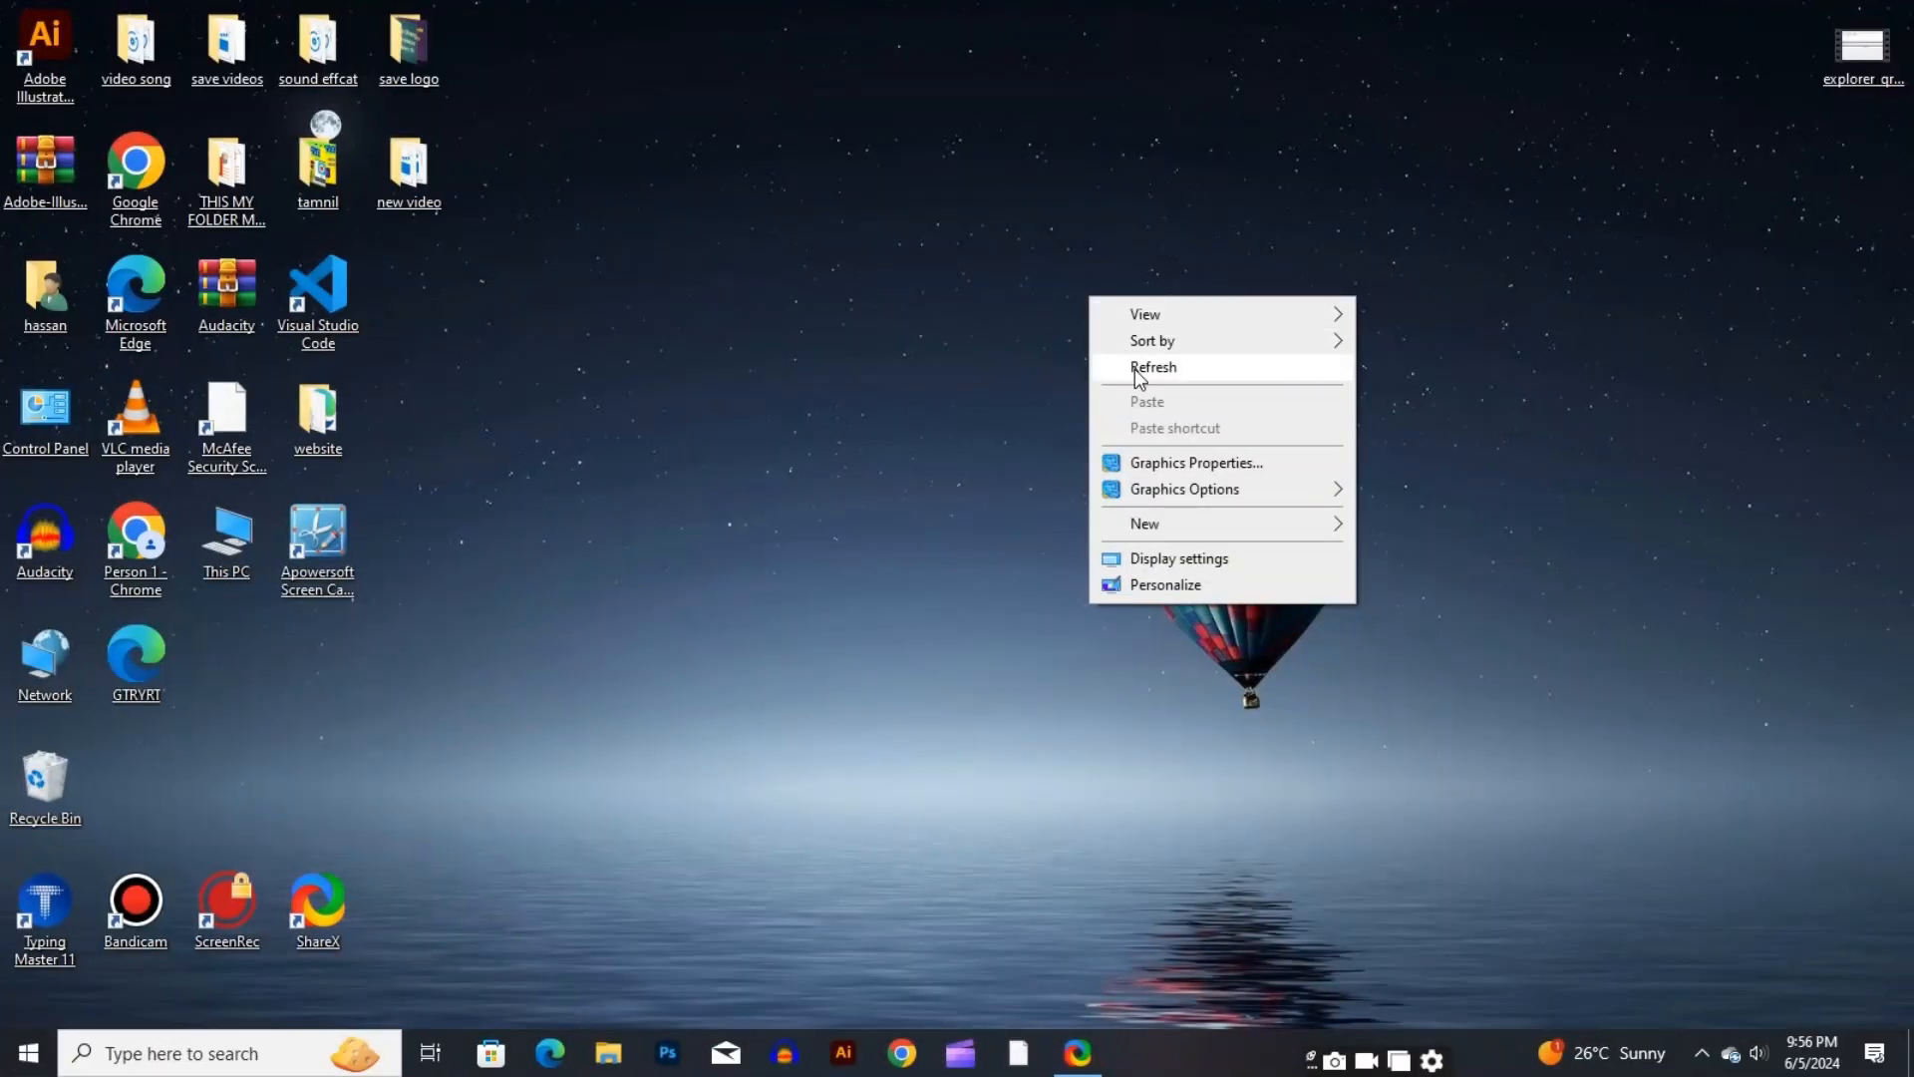
click(1139, 371)
right_click(1135, 369)
click(1172, 442)
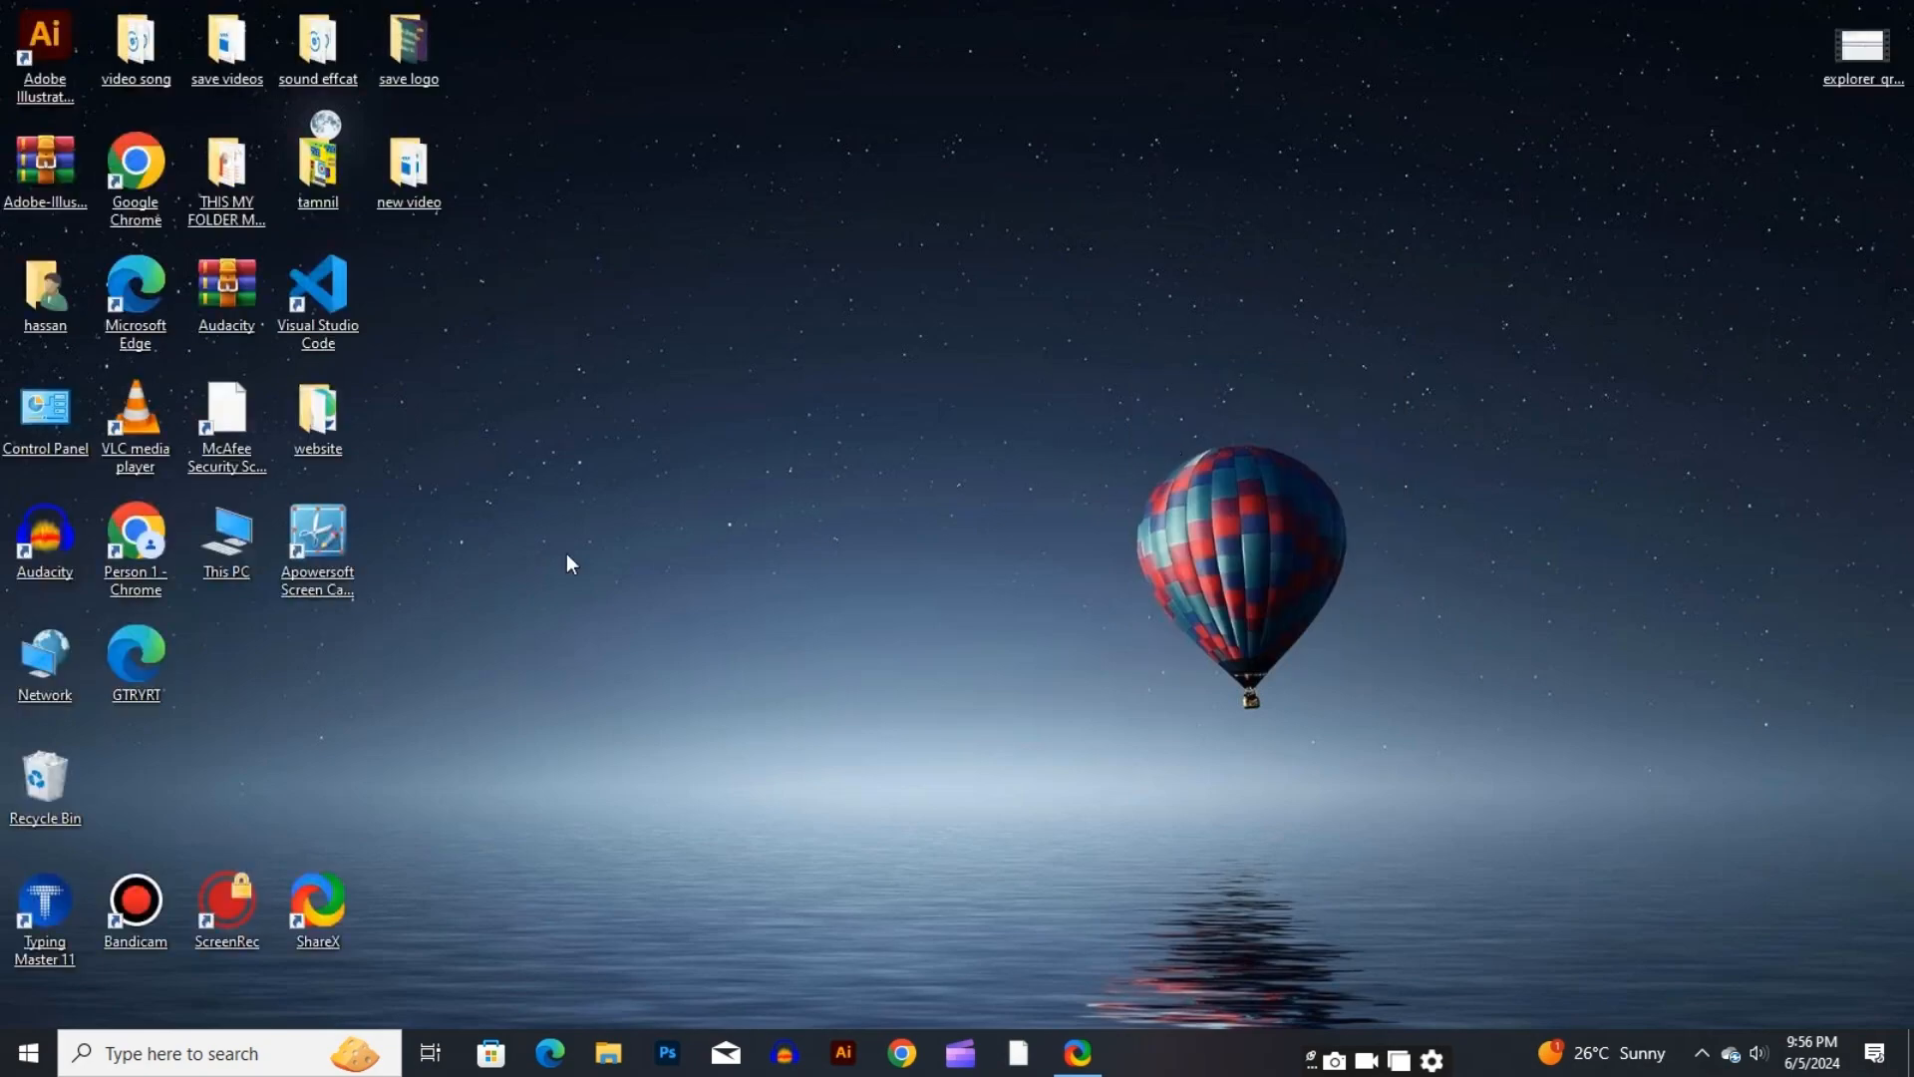
Check the drives in This PC, open Computer Management for this computer in a maximized window and display Disk Management
double_click(226, 539)
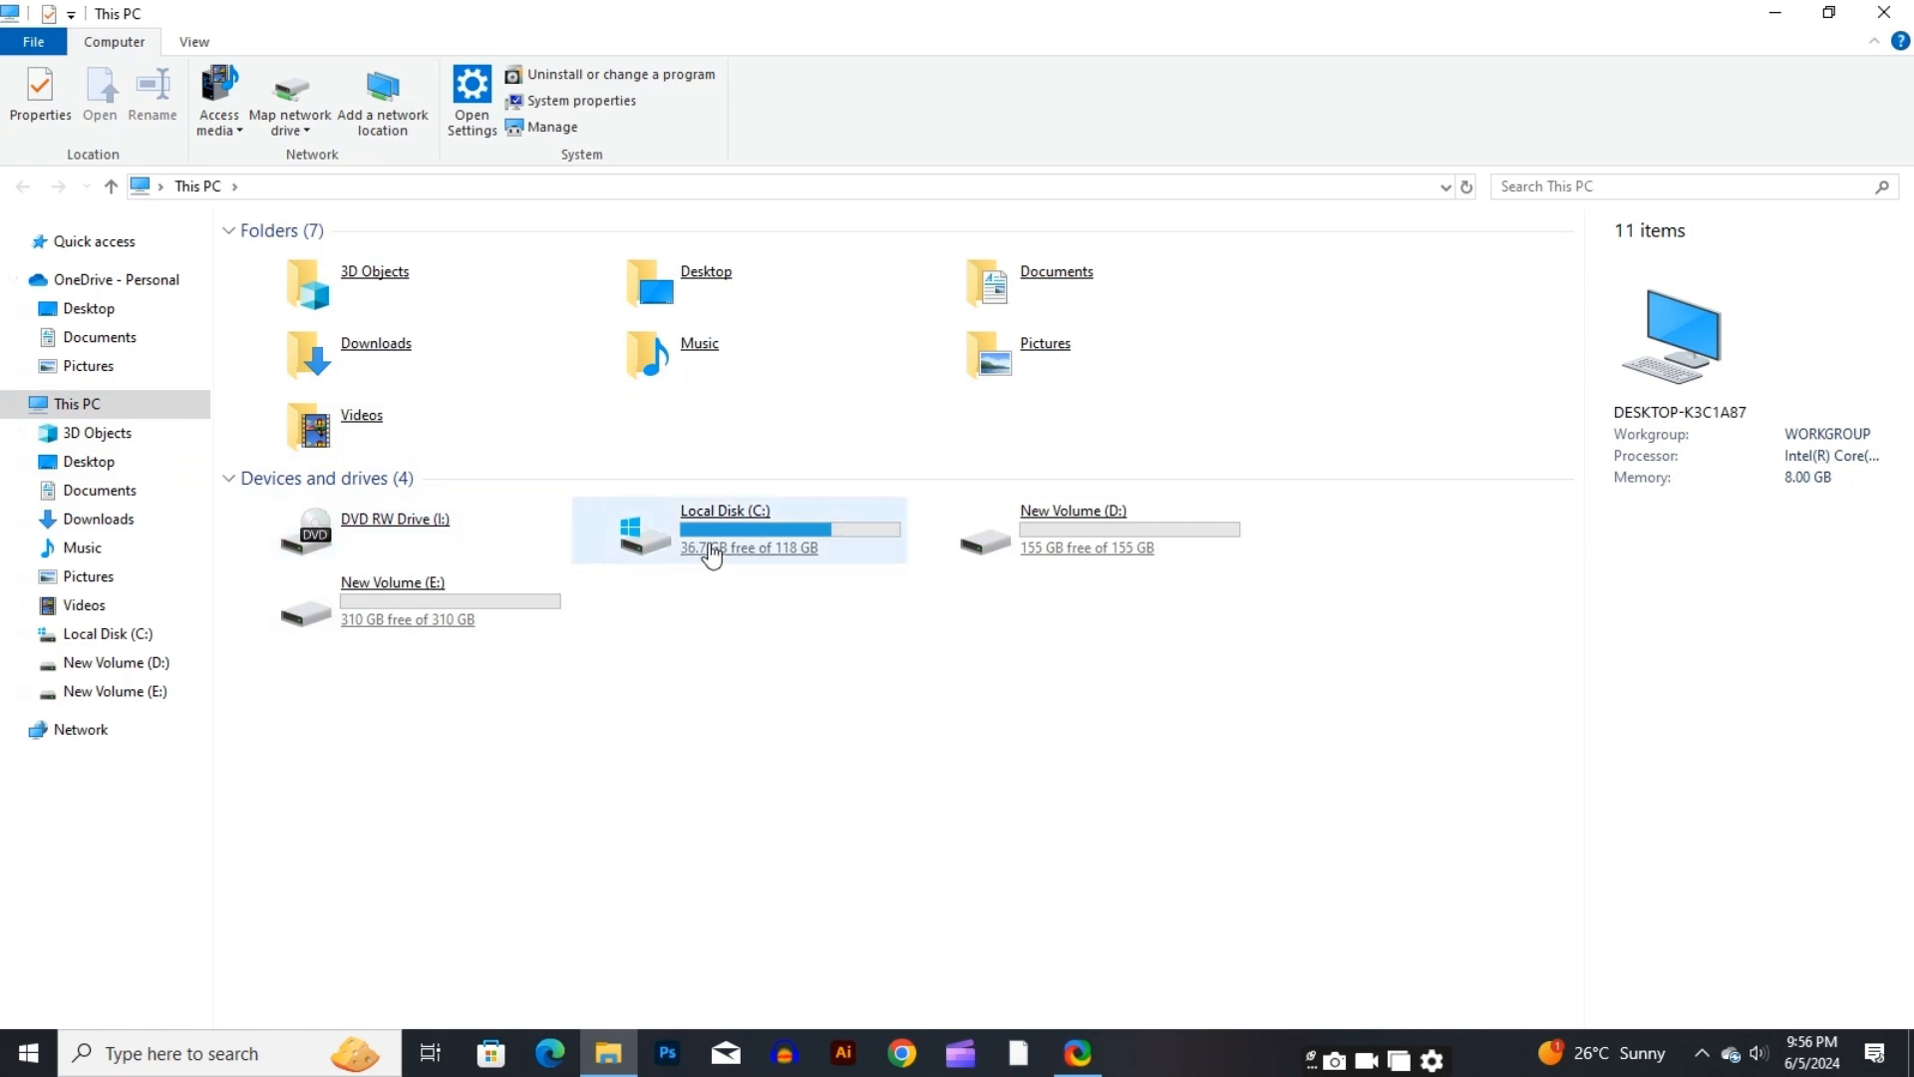
click(455, 623)
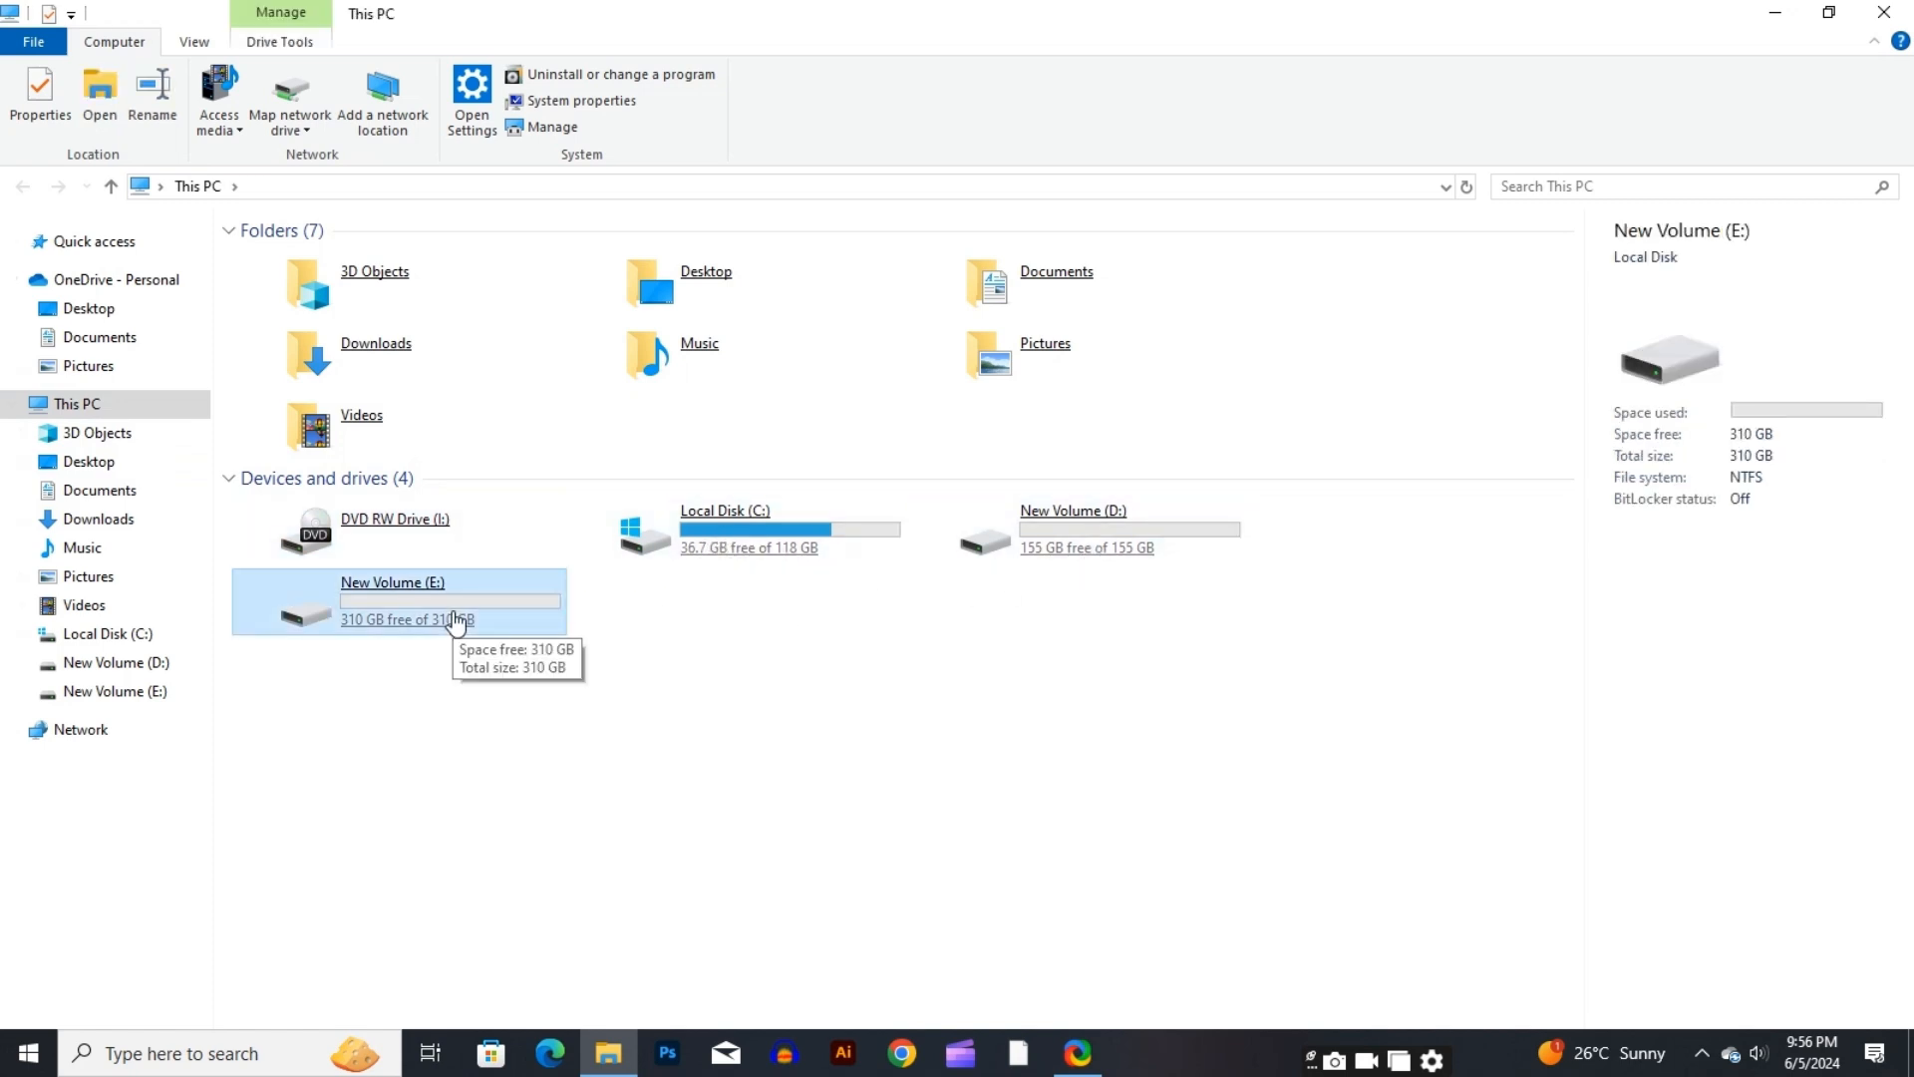
right_click(189, 404)
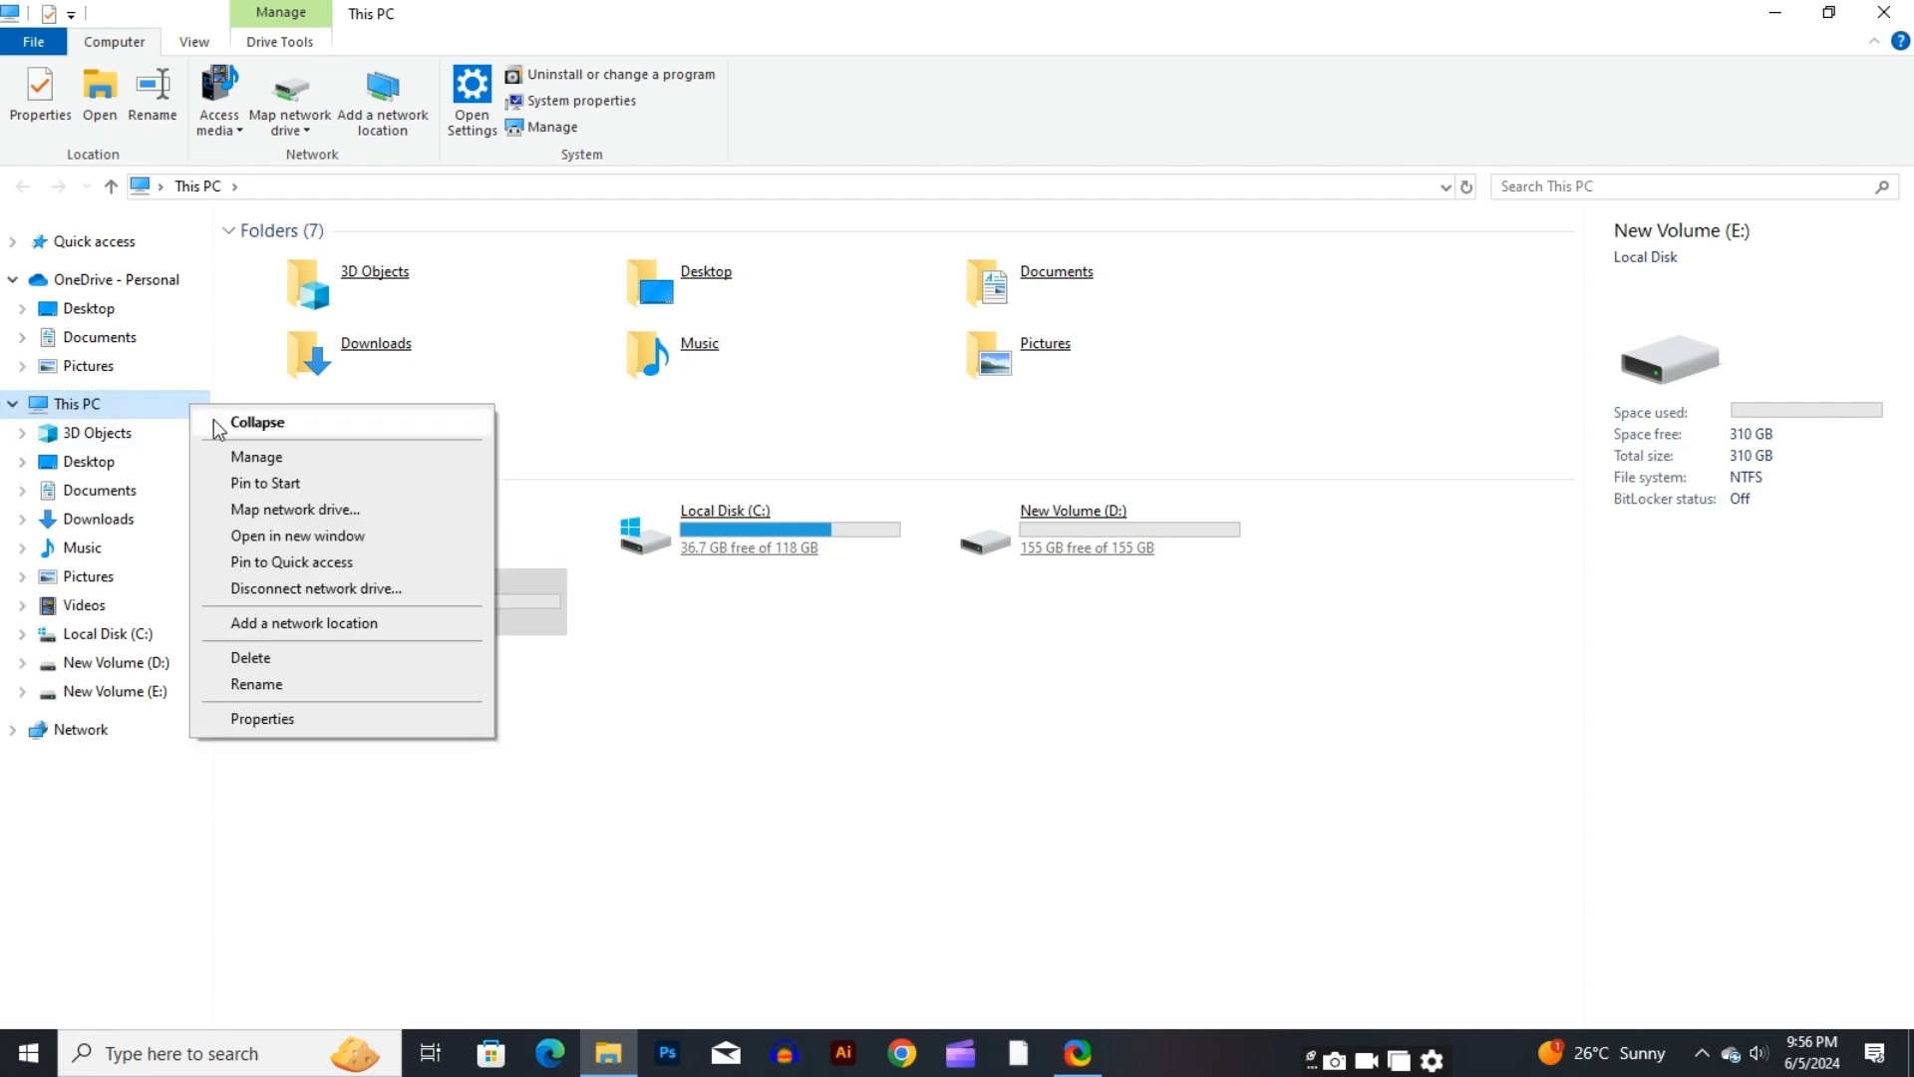
click(252, 459)
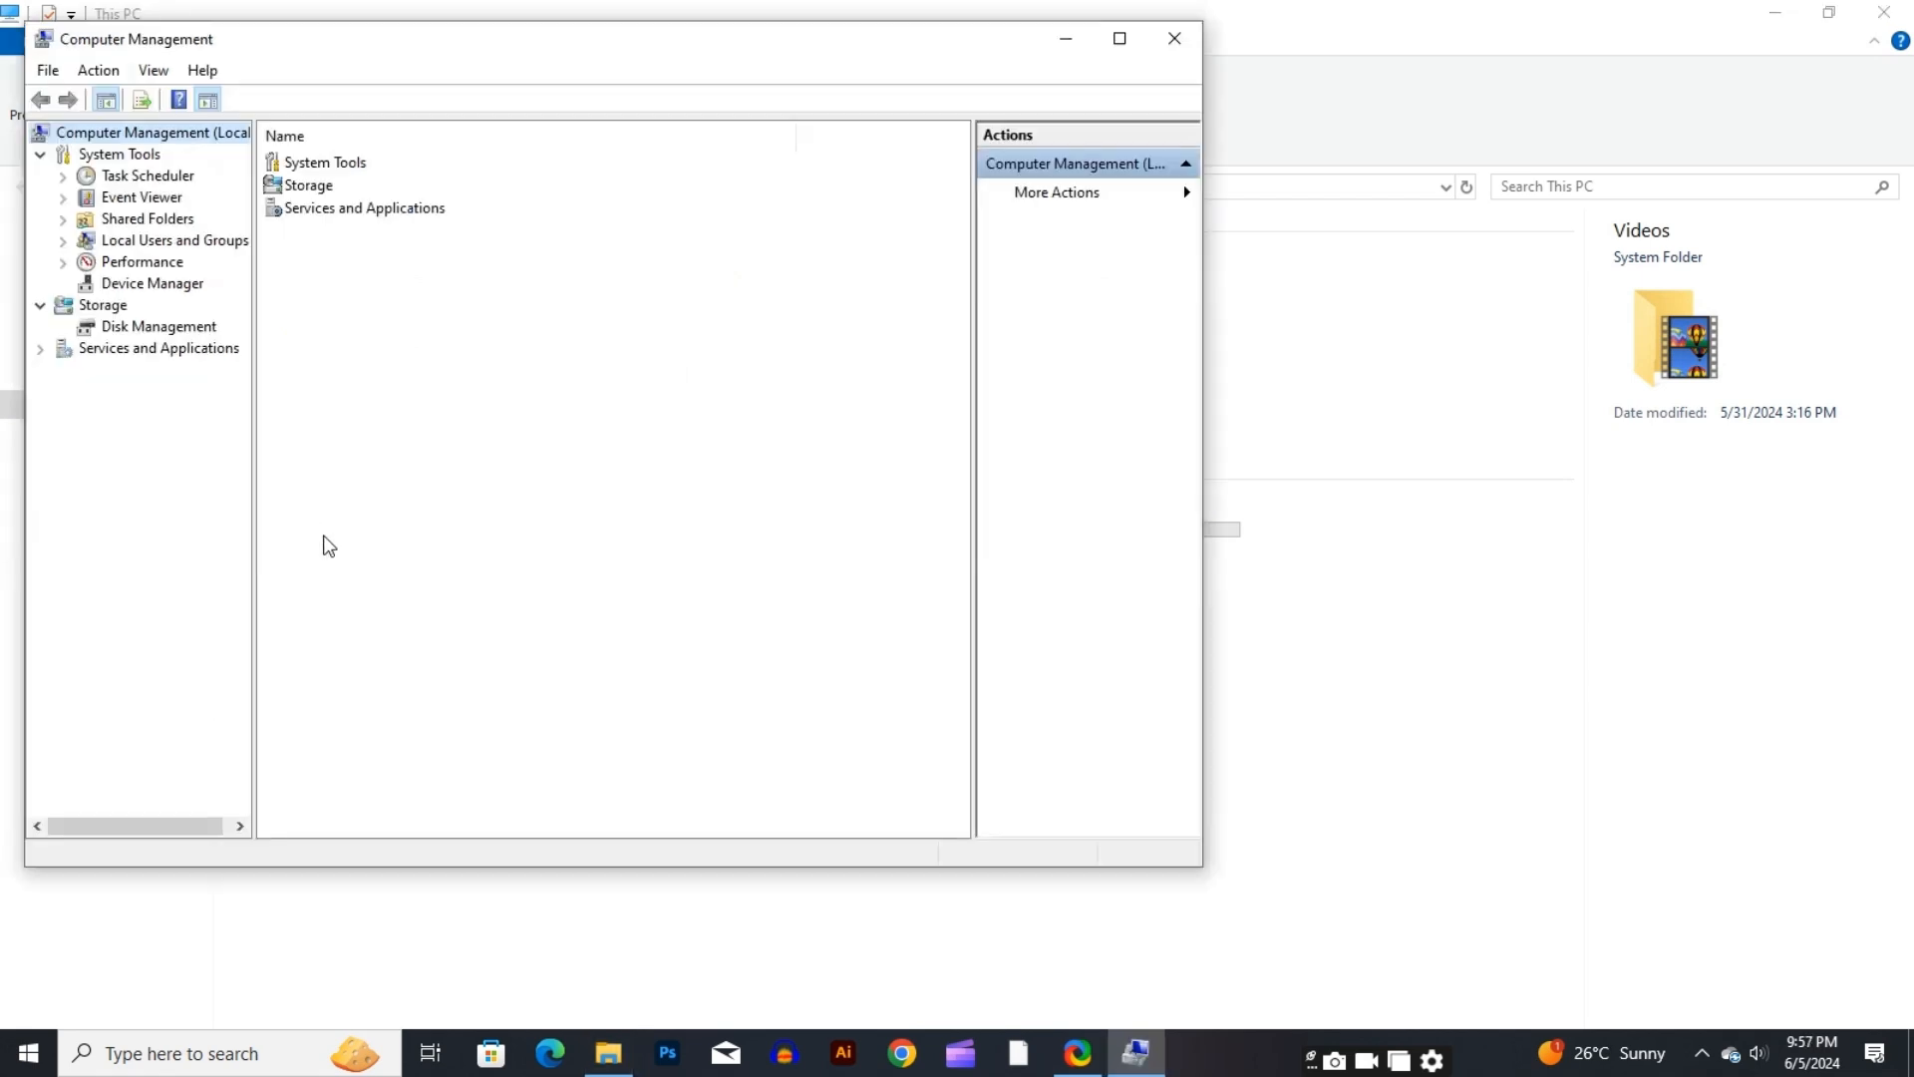
click(1122, 40)
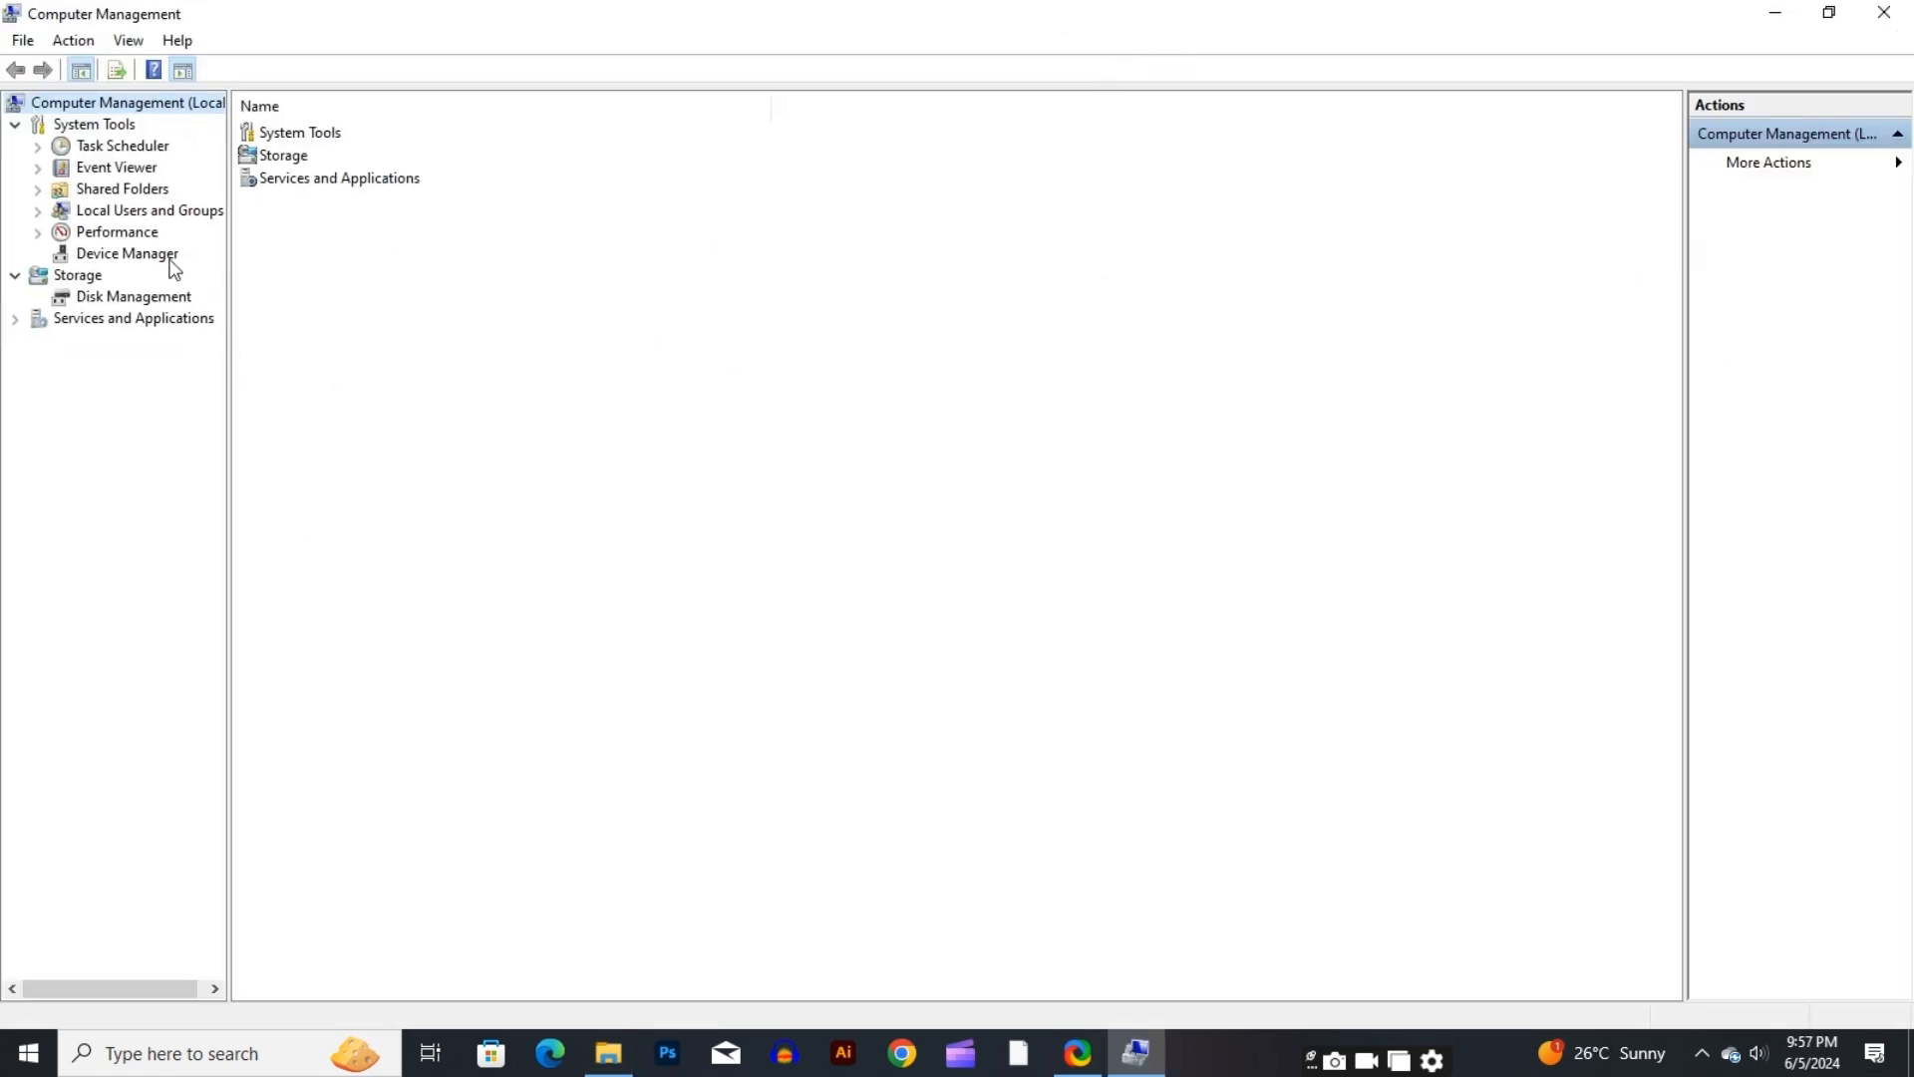
click(110, 298)
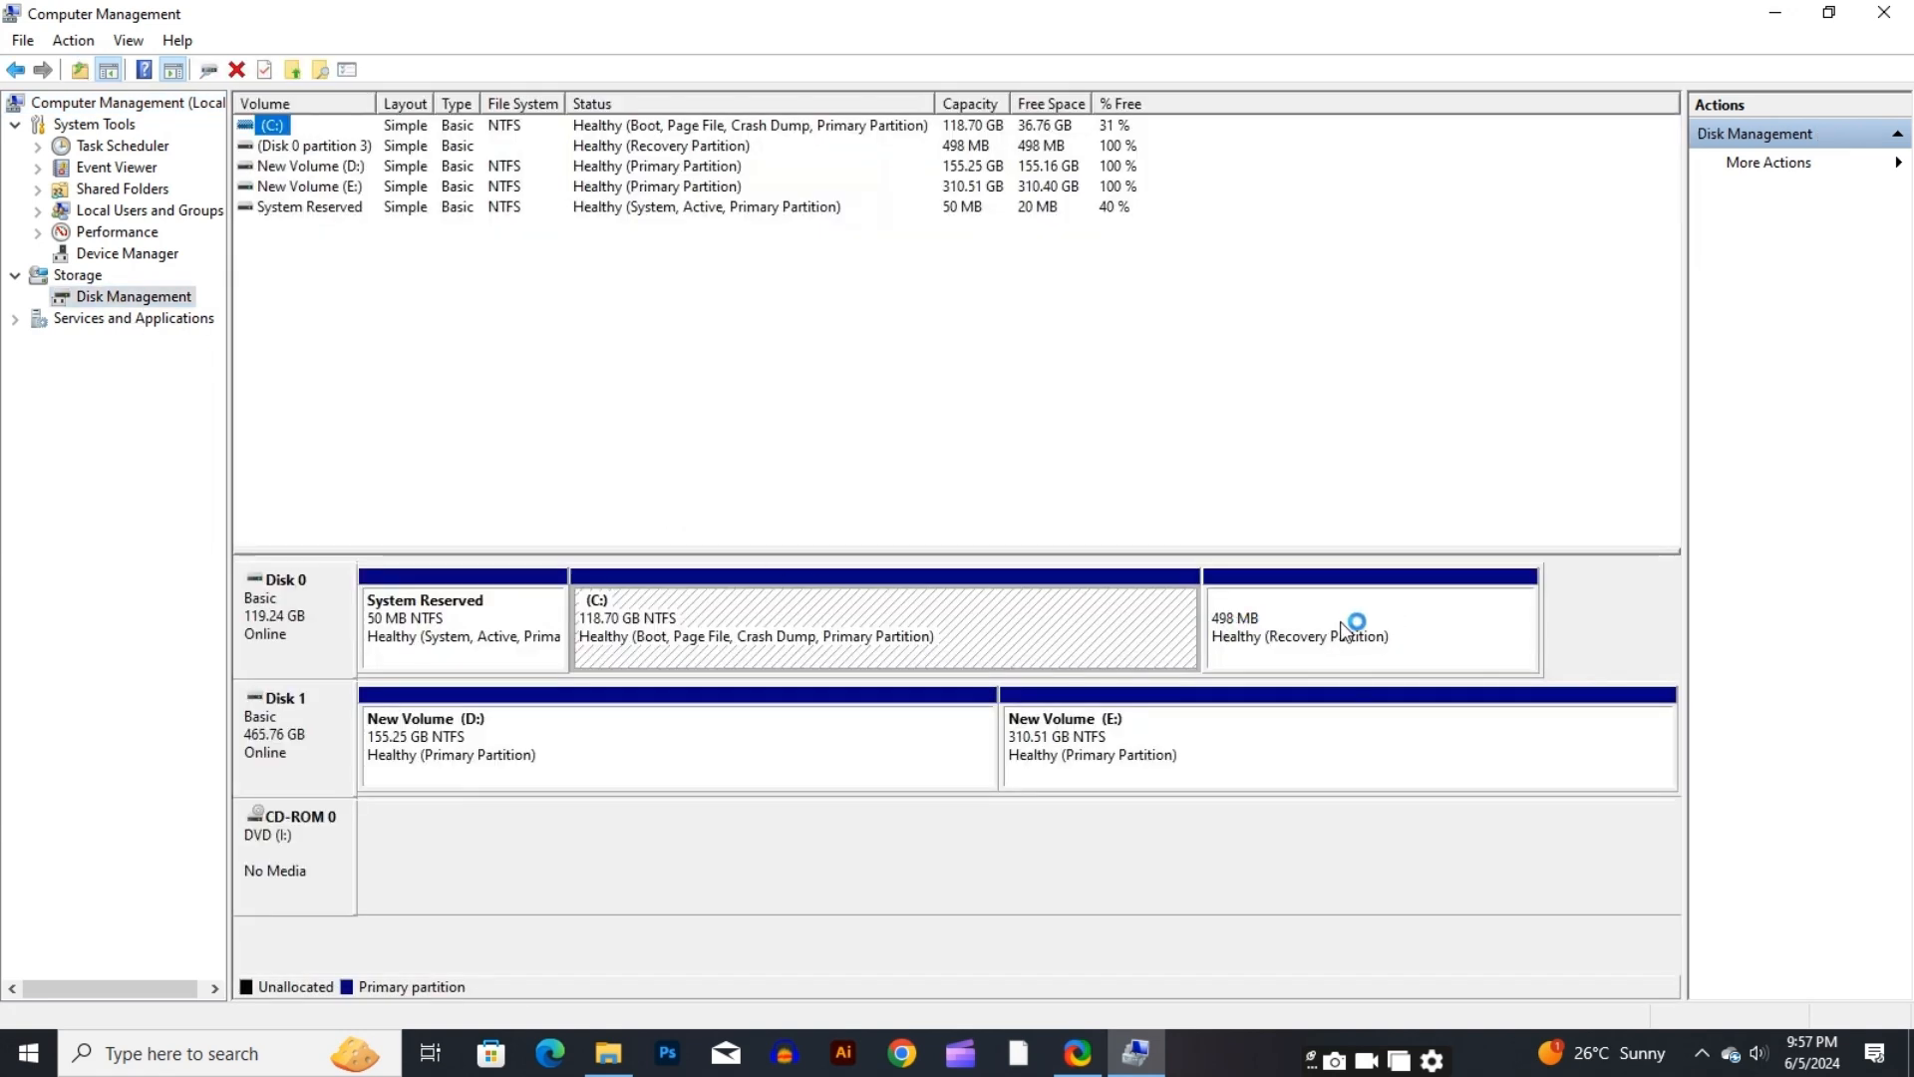
Delete the New Volume (E:) partition on Disk 1, accepting that all its data is erased
click(321, 187)
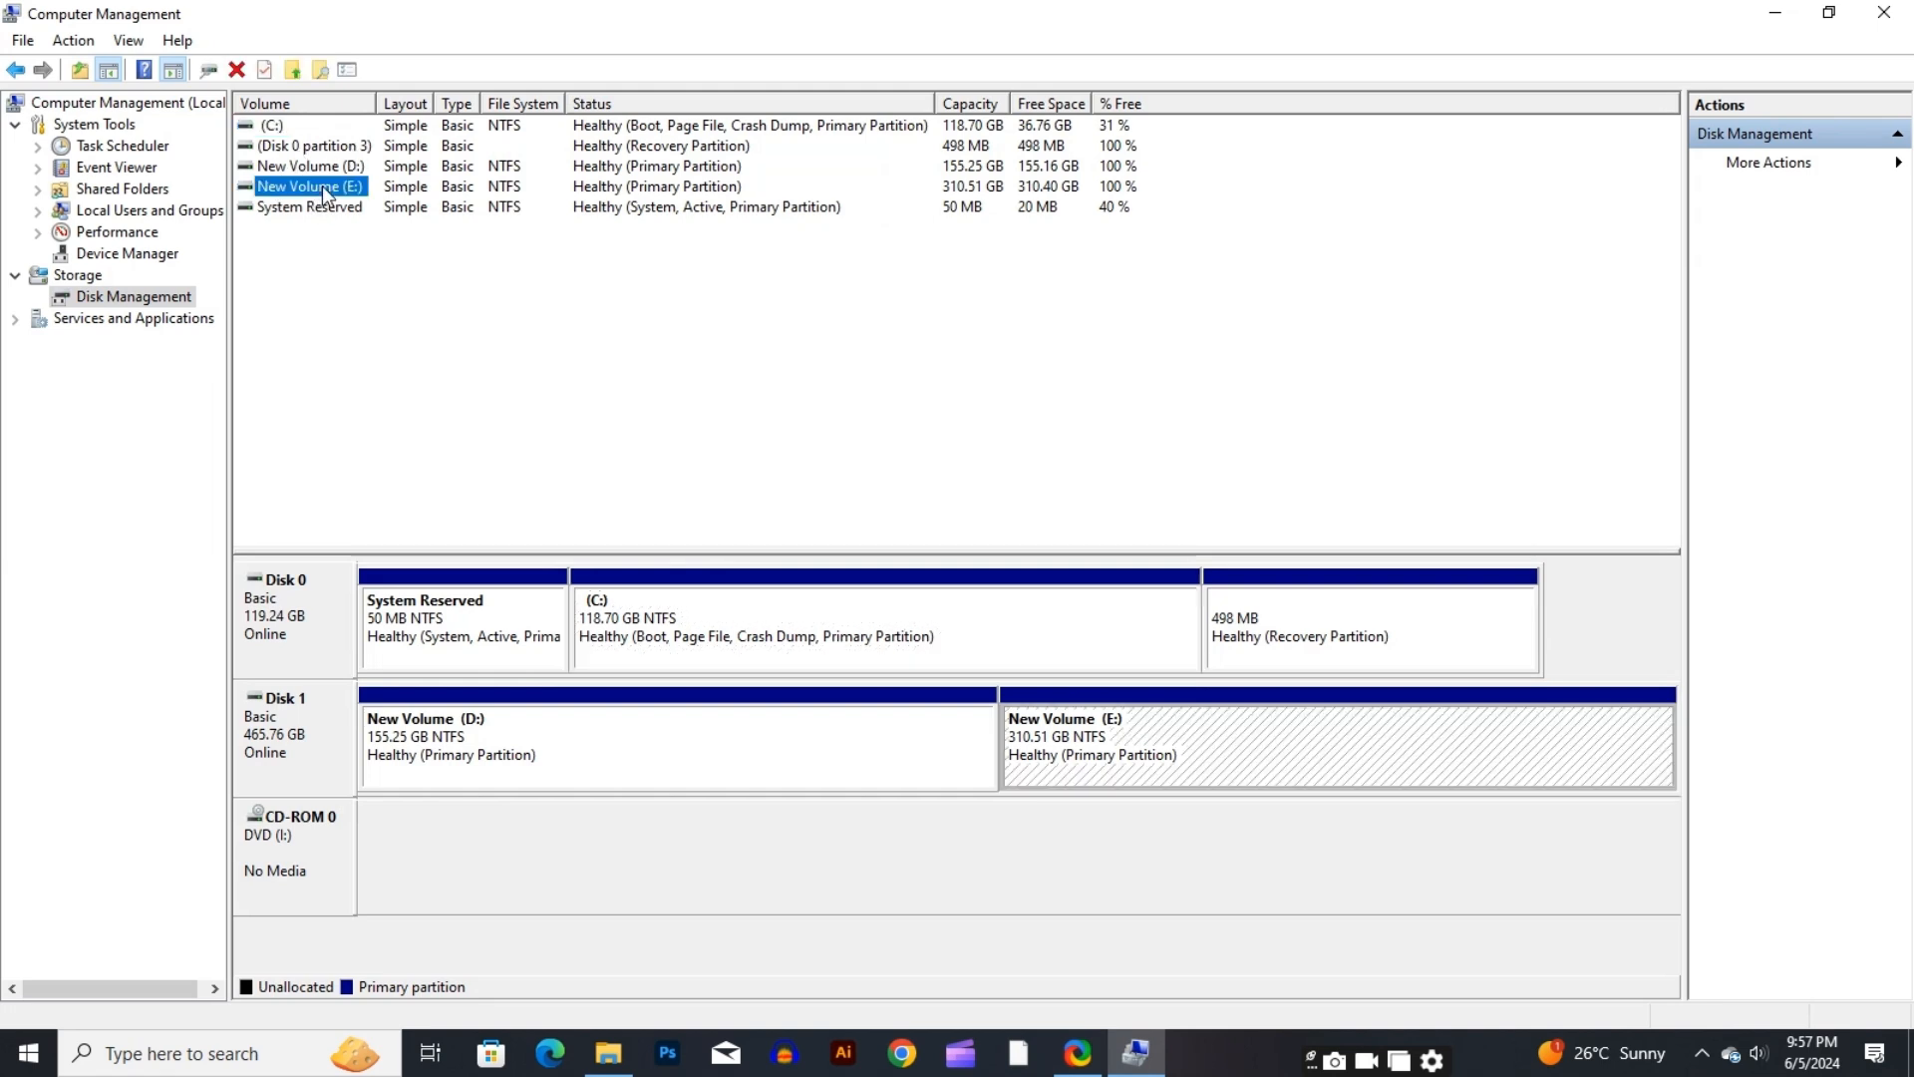
right_click(1146, 749)
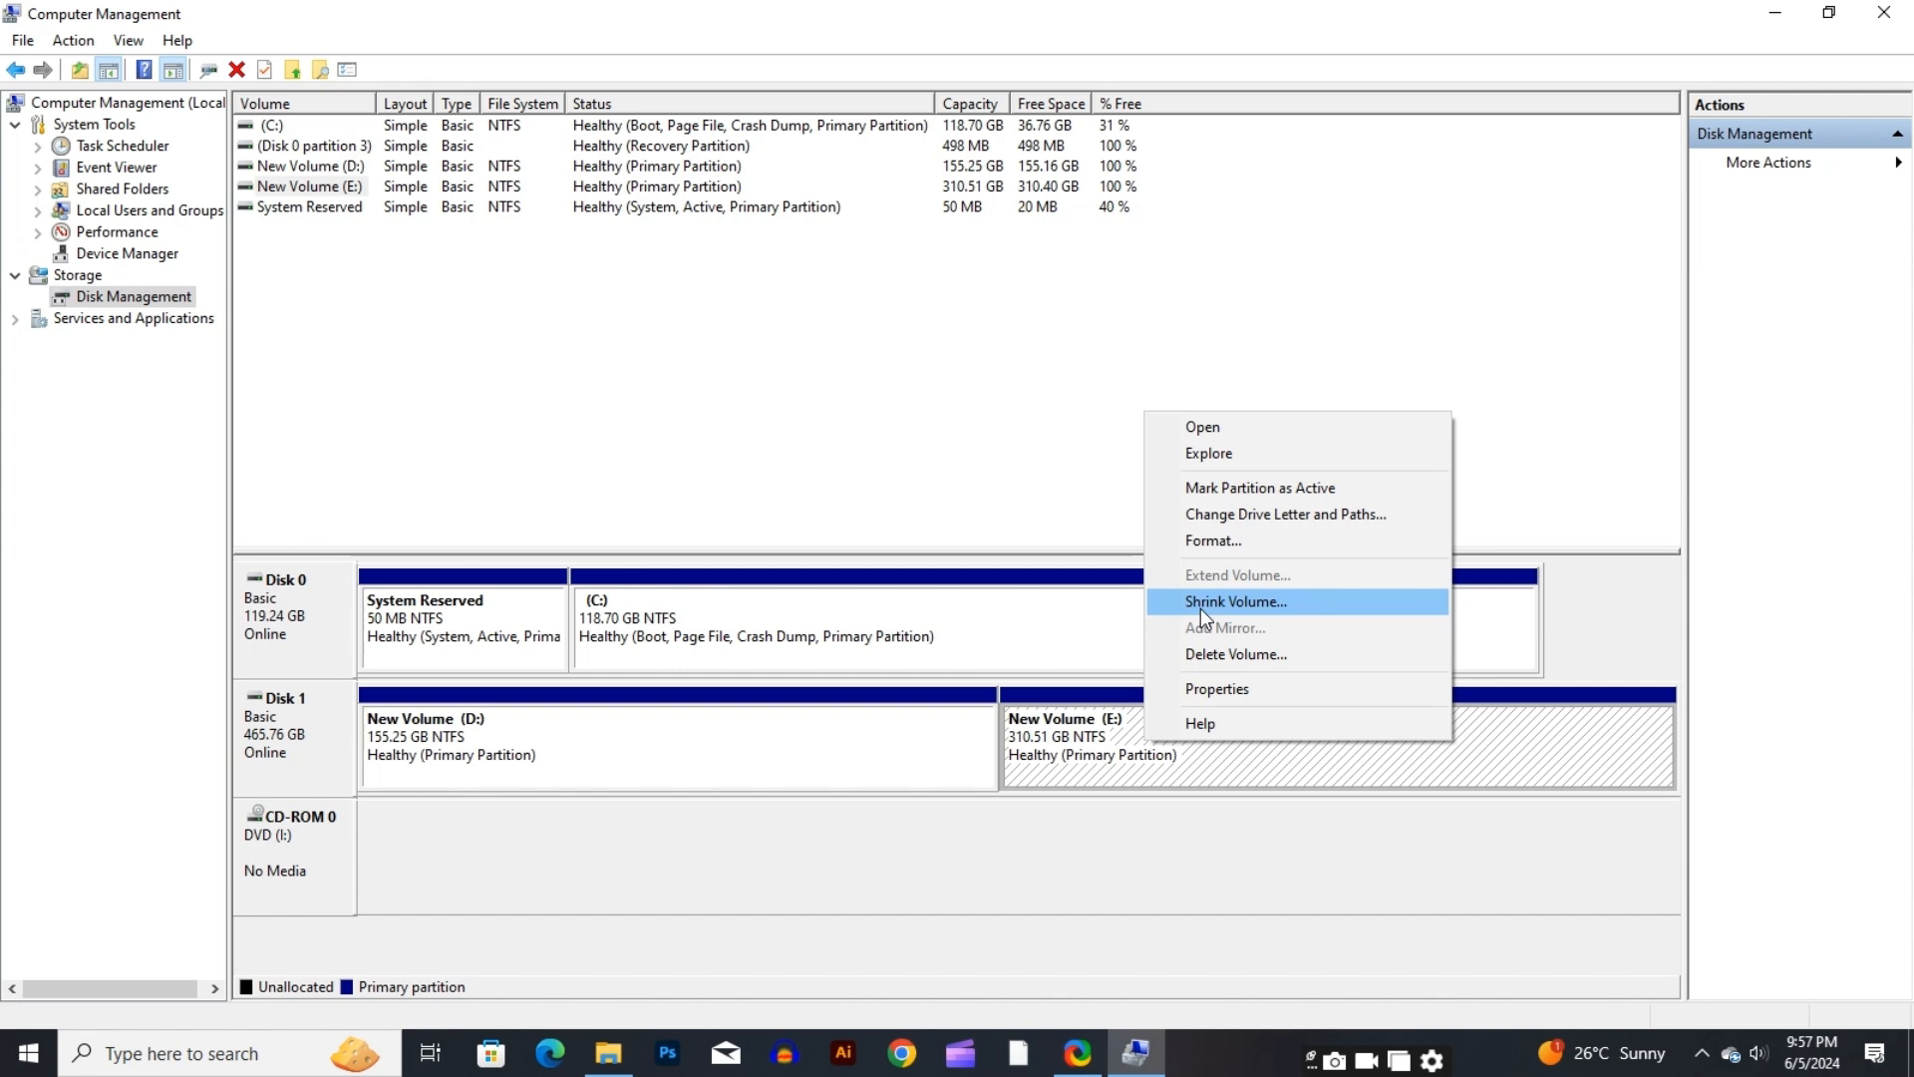
click(1203, 653)
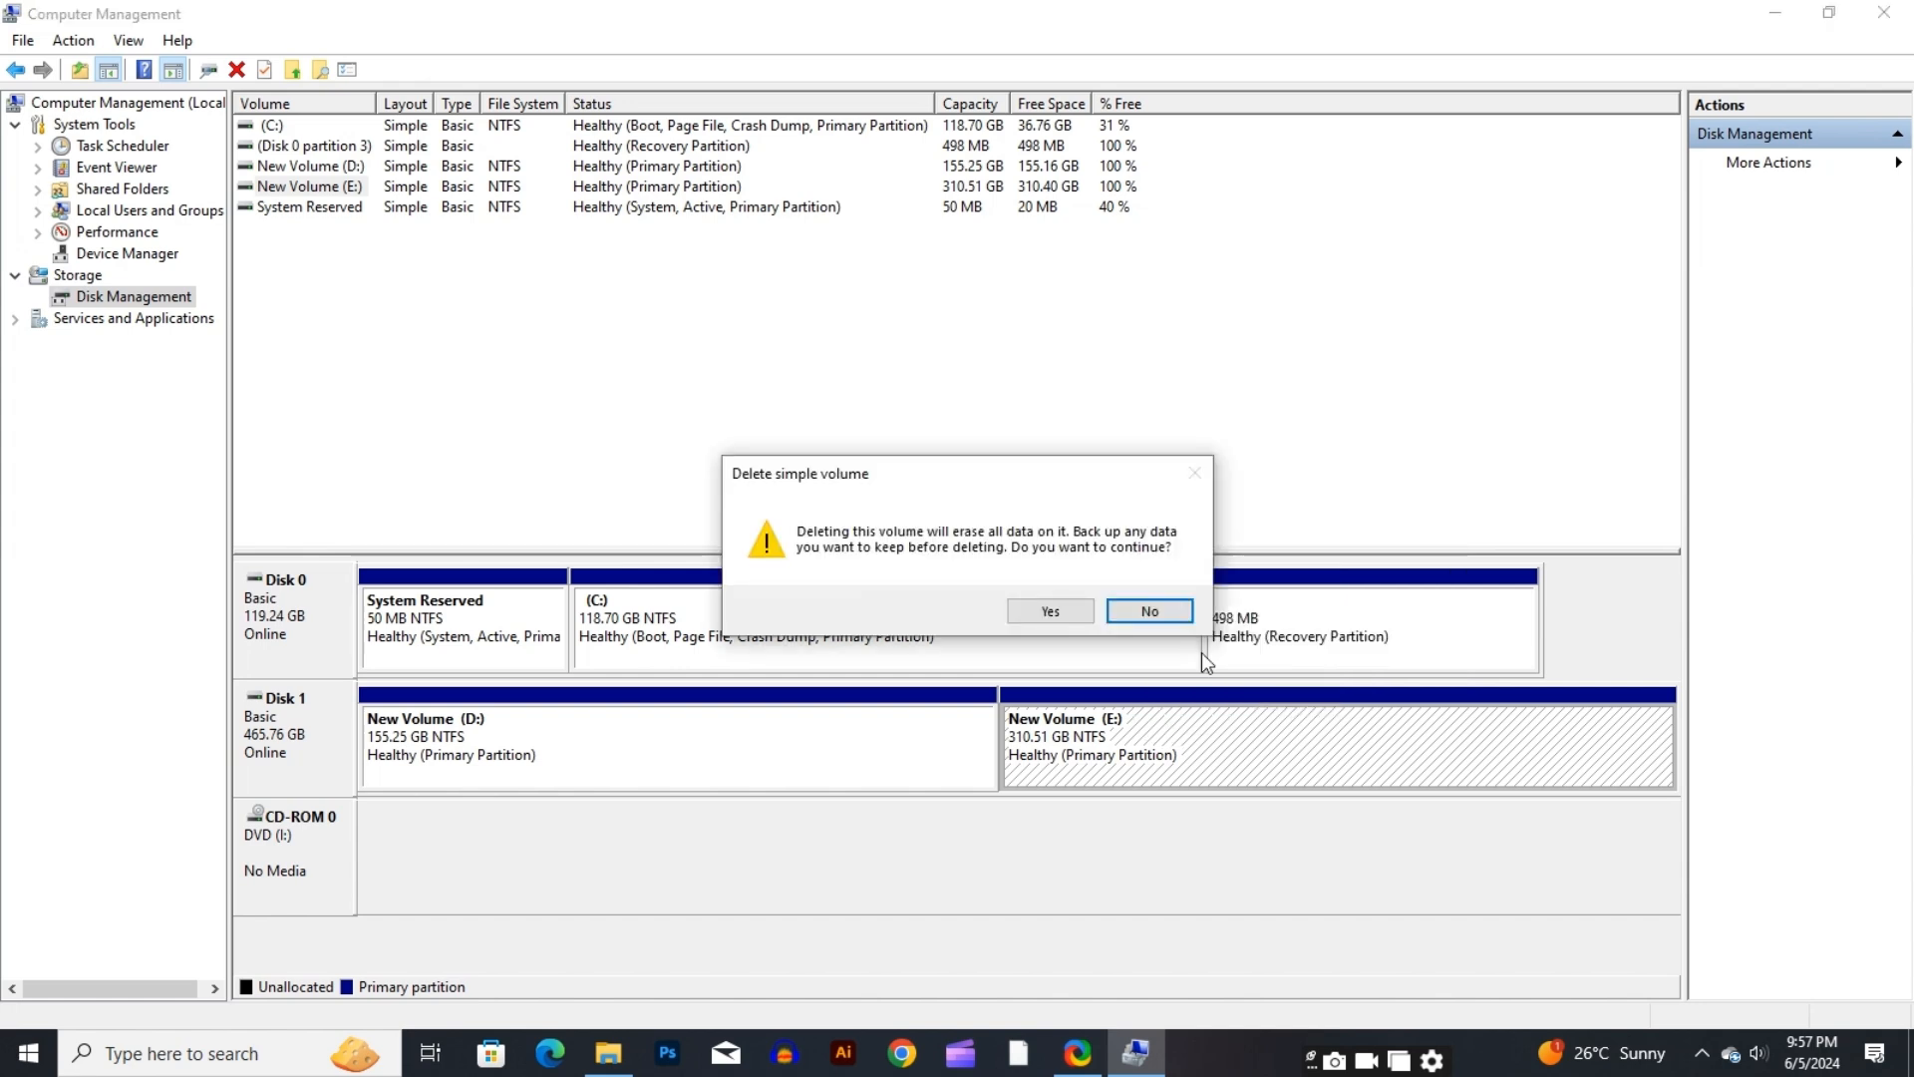
click(1067, 611)
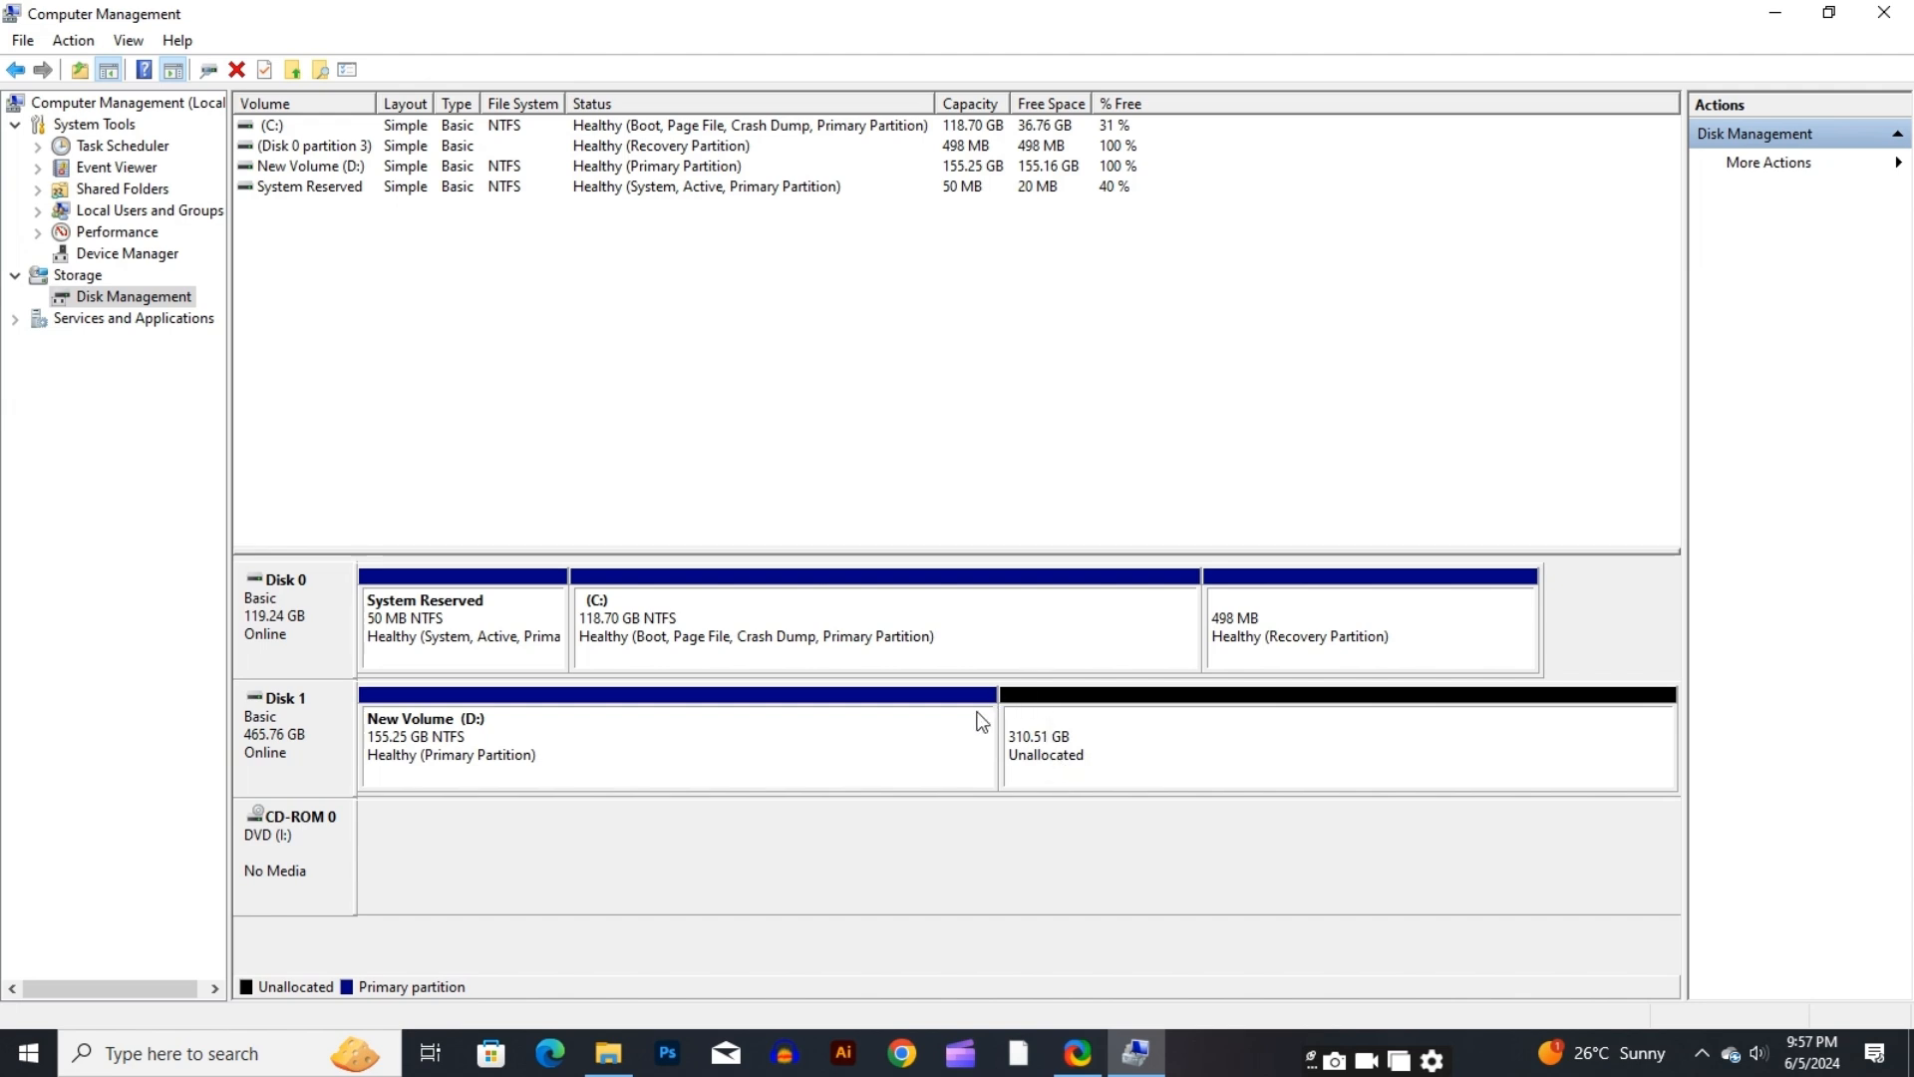
Extend New Volume (D:) by 317958 MB using the unallocated space on Disk 1, and minimize Computer Management
right_click(987, 646)
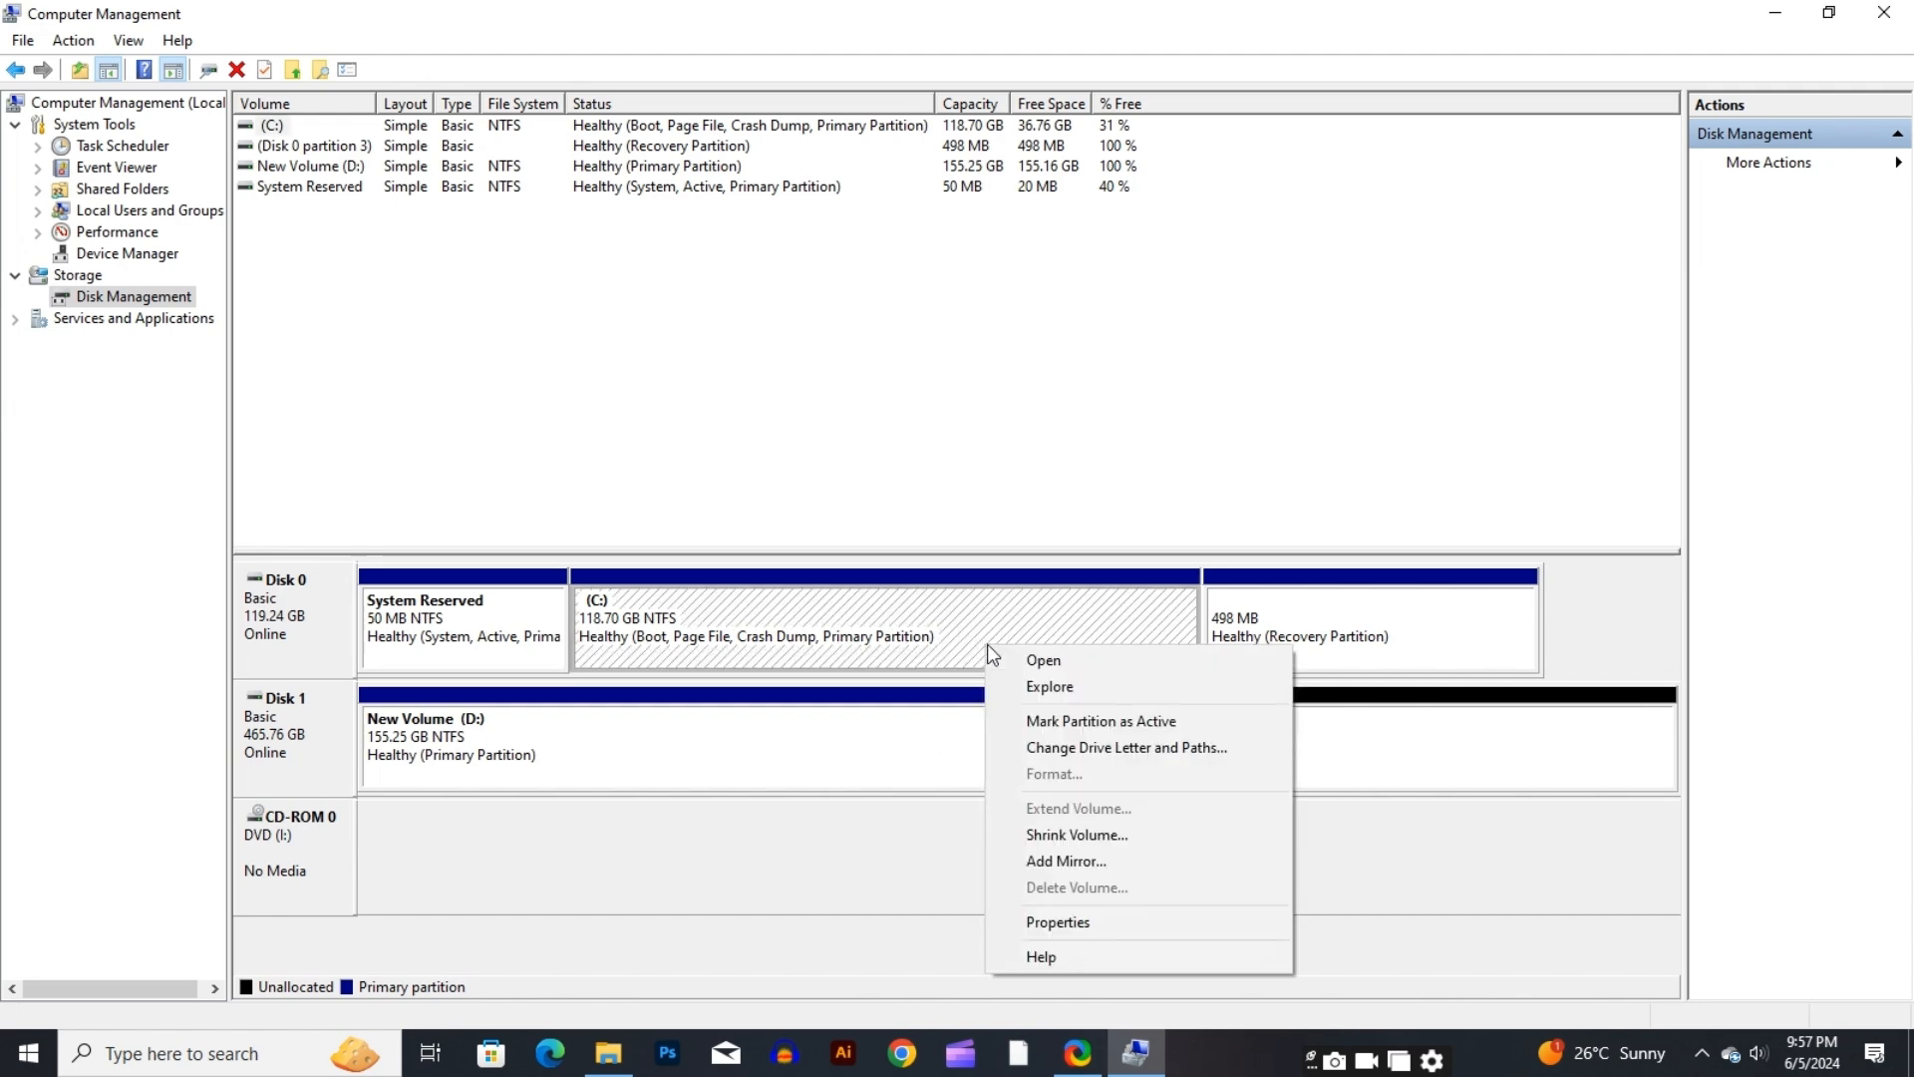
click(902, 739)
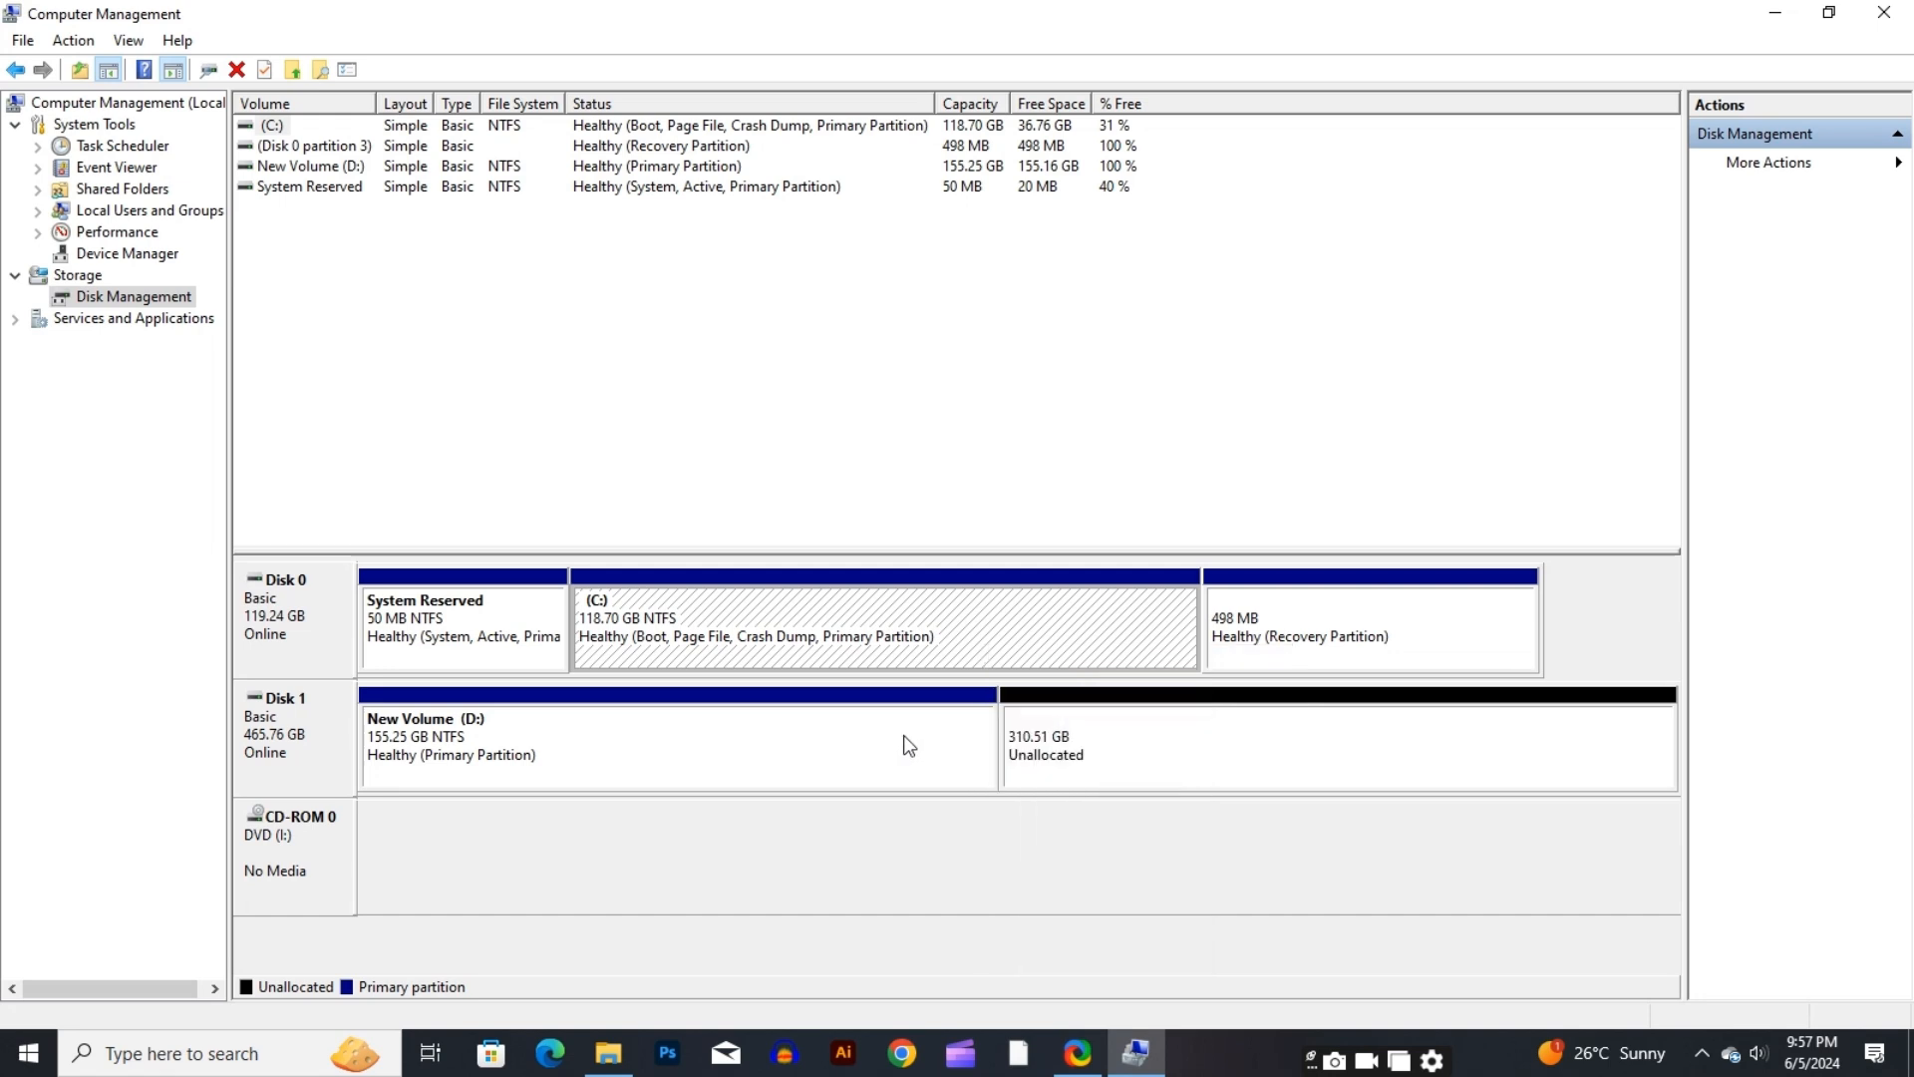
right_click(902, 738)
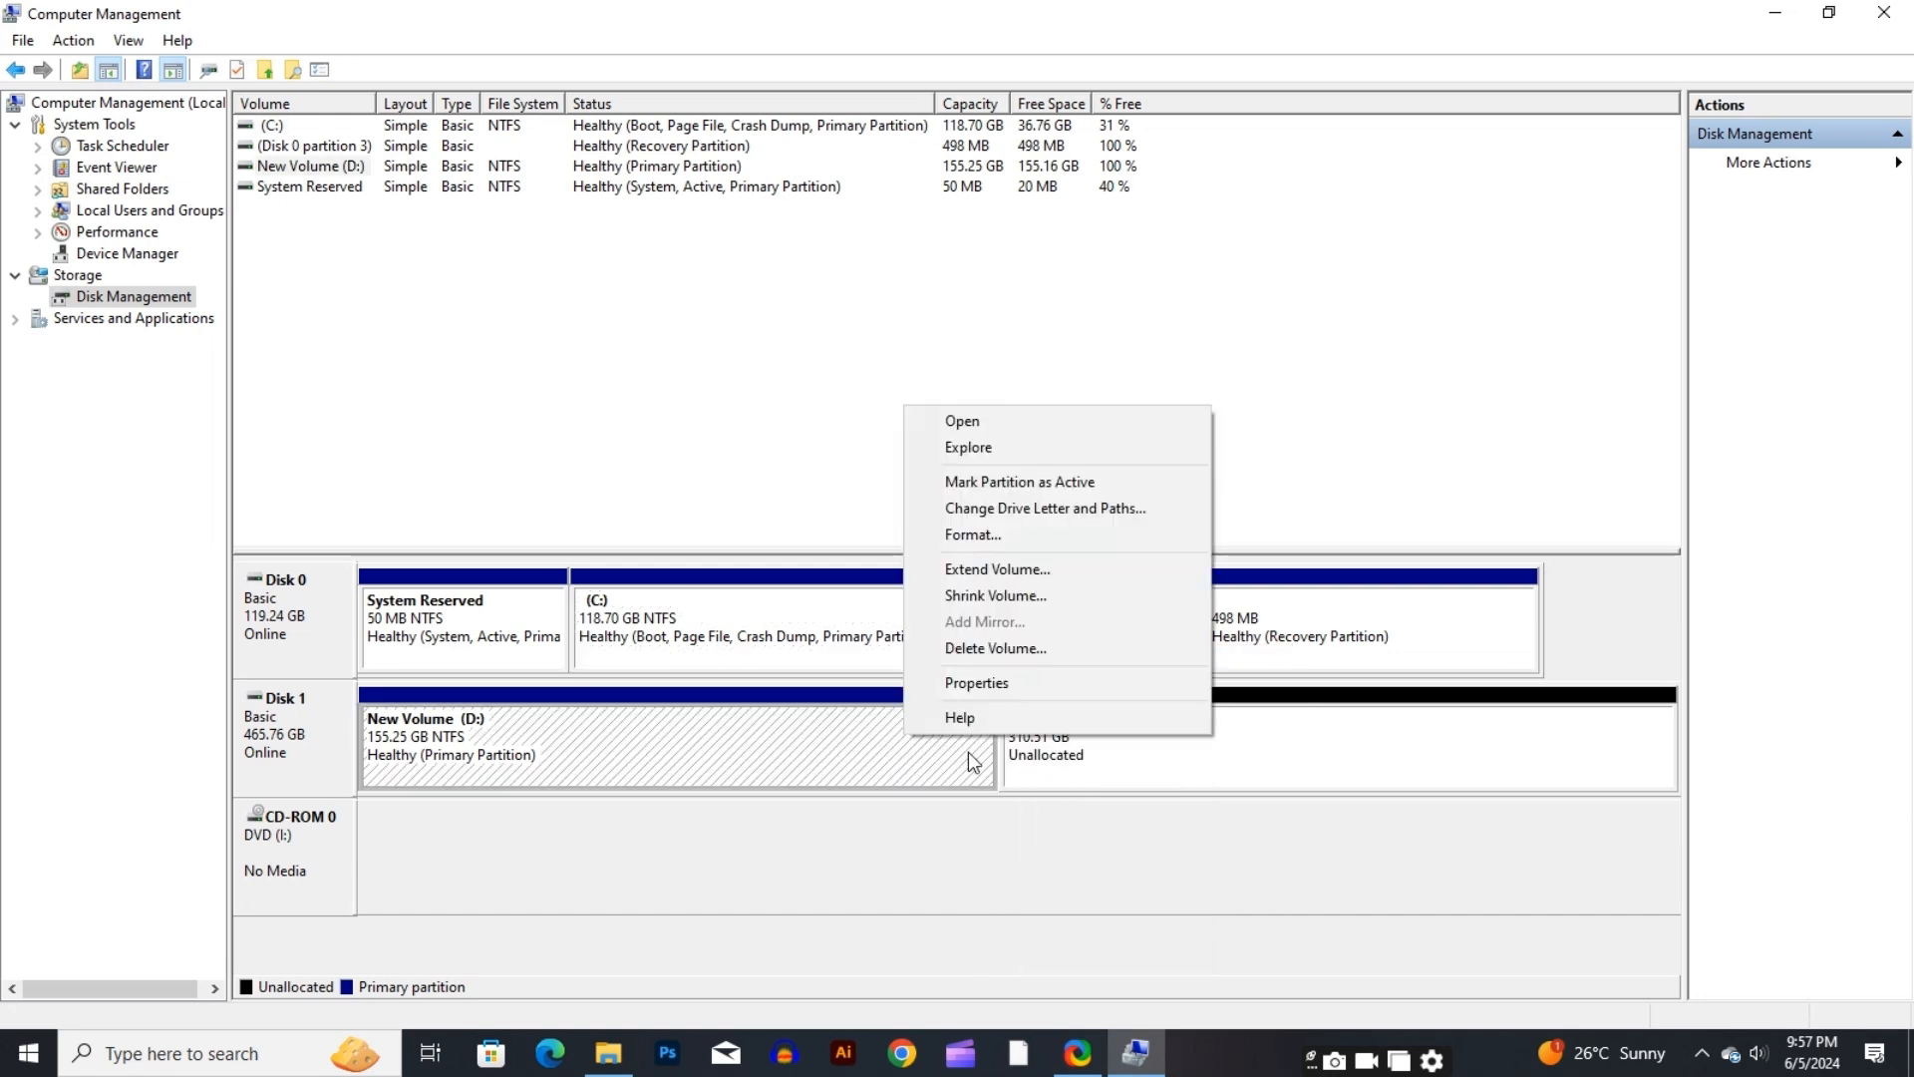
click(1021, 574)
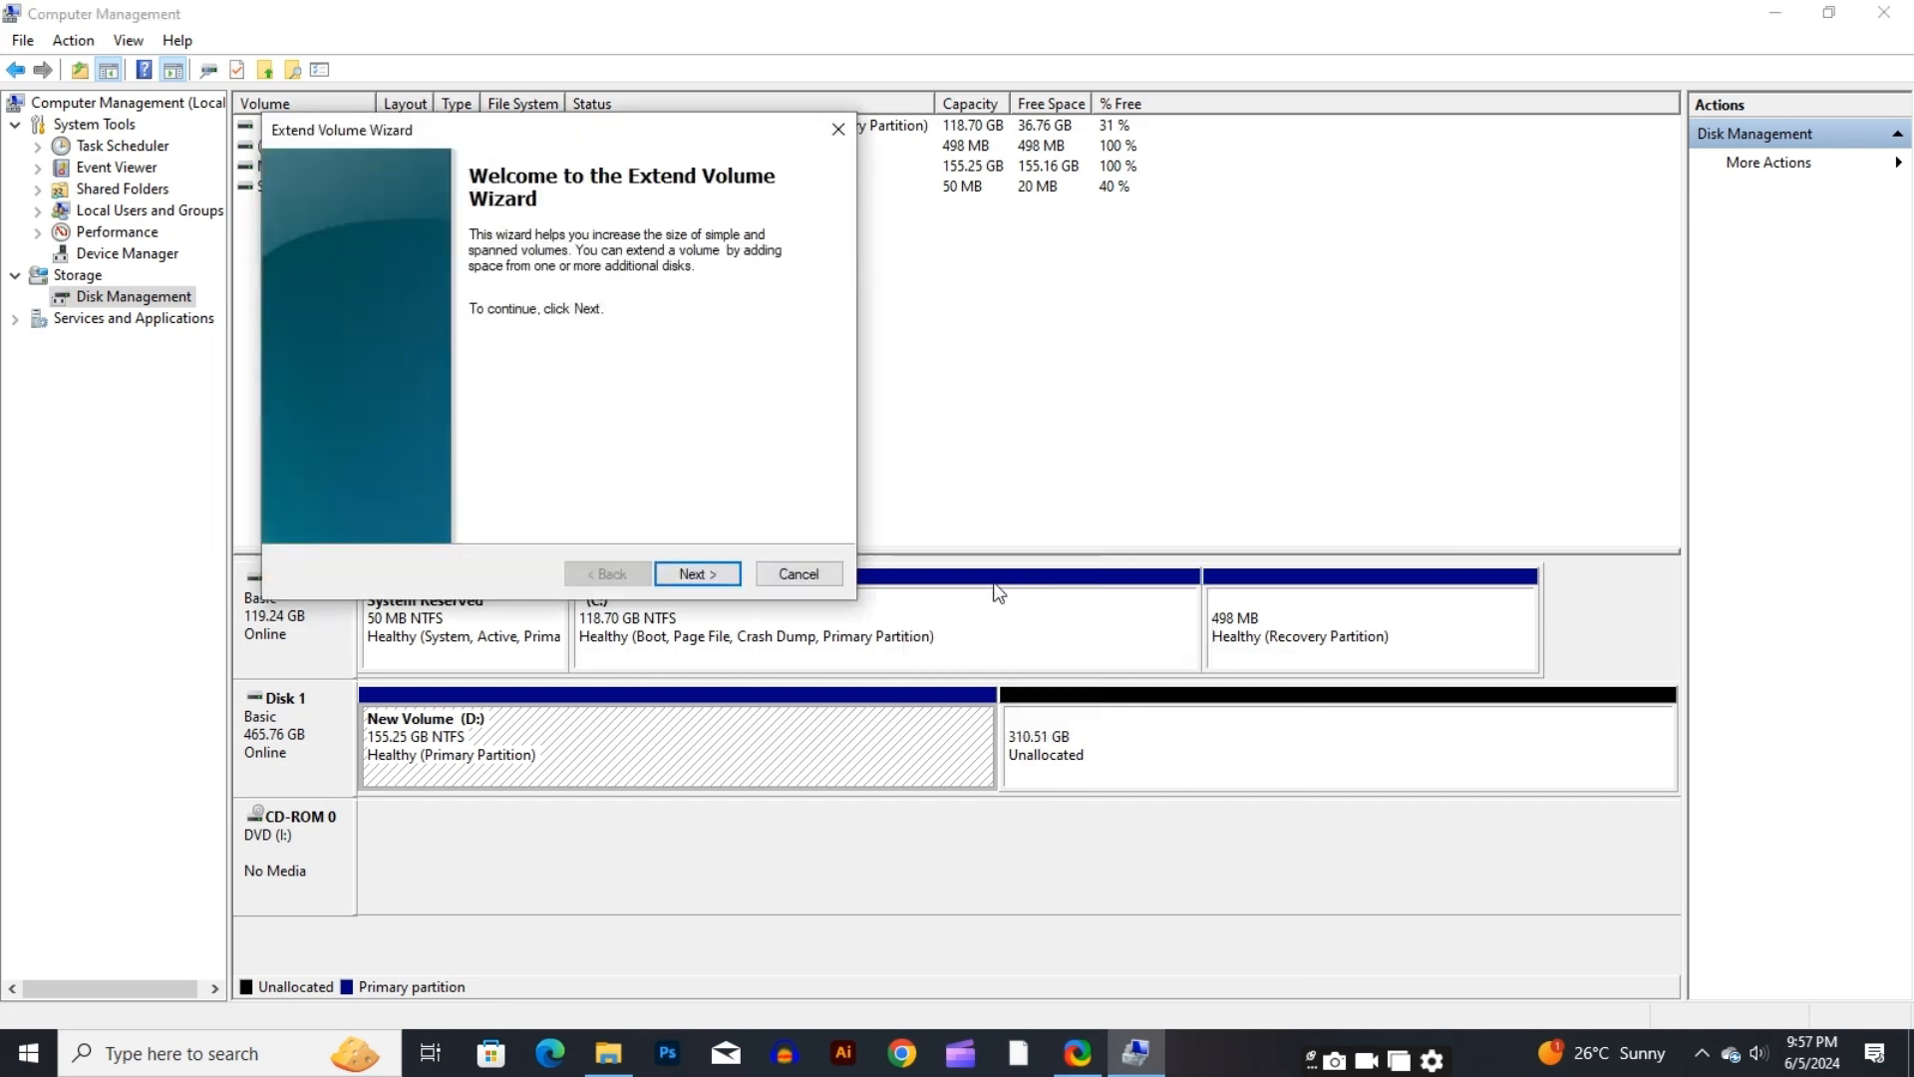
click(709, 576)
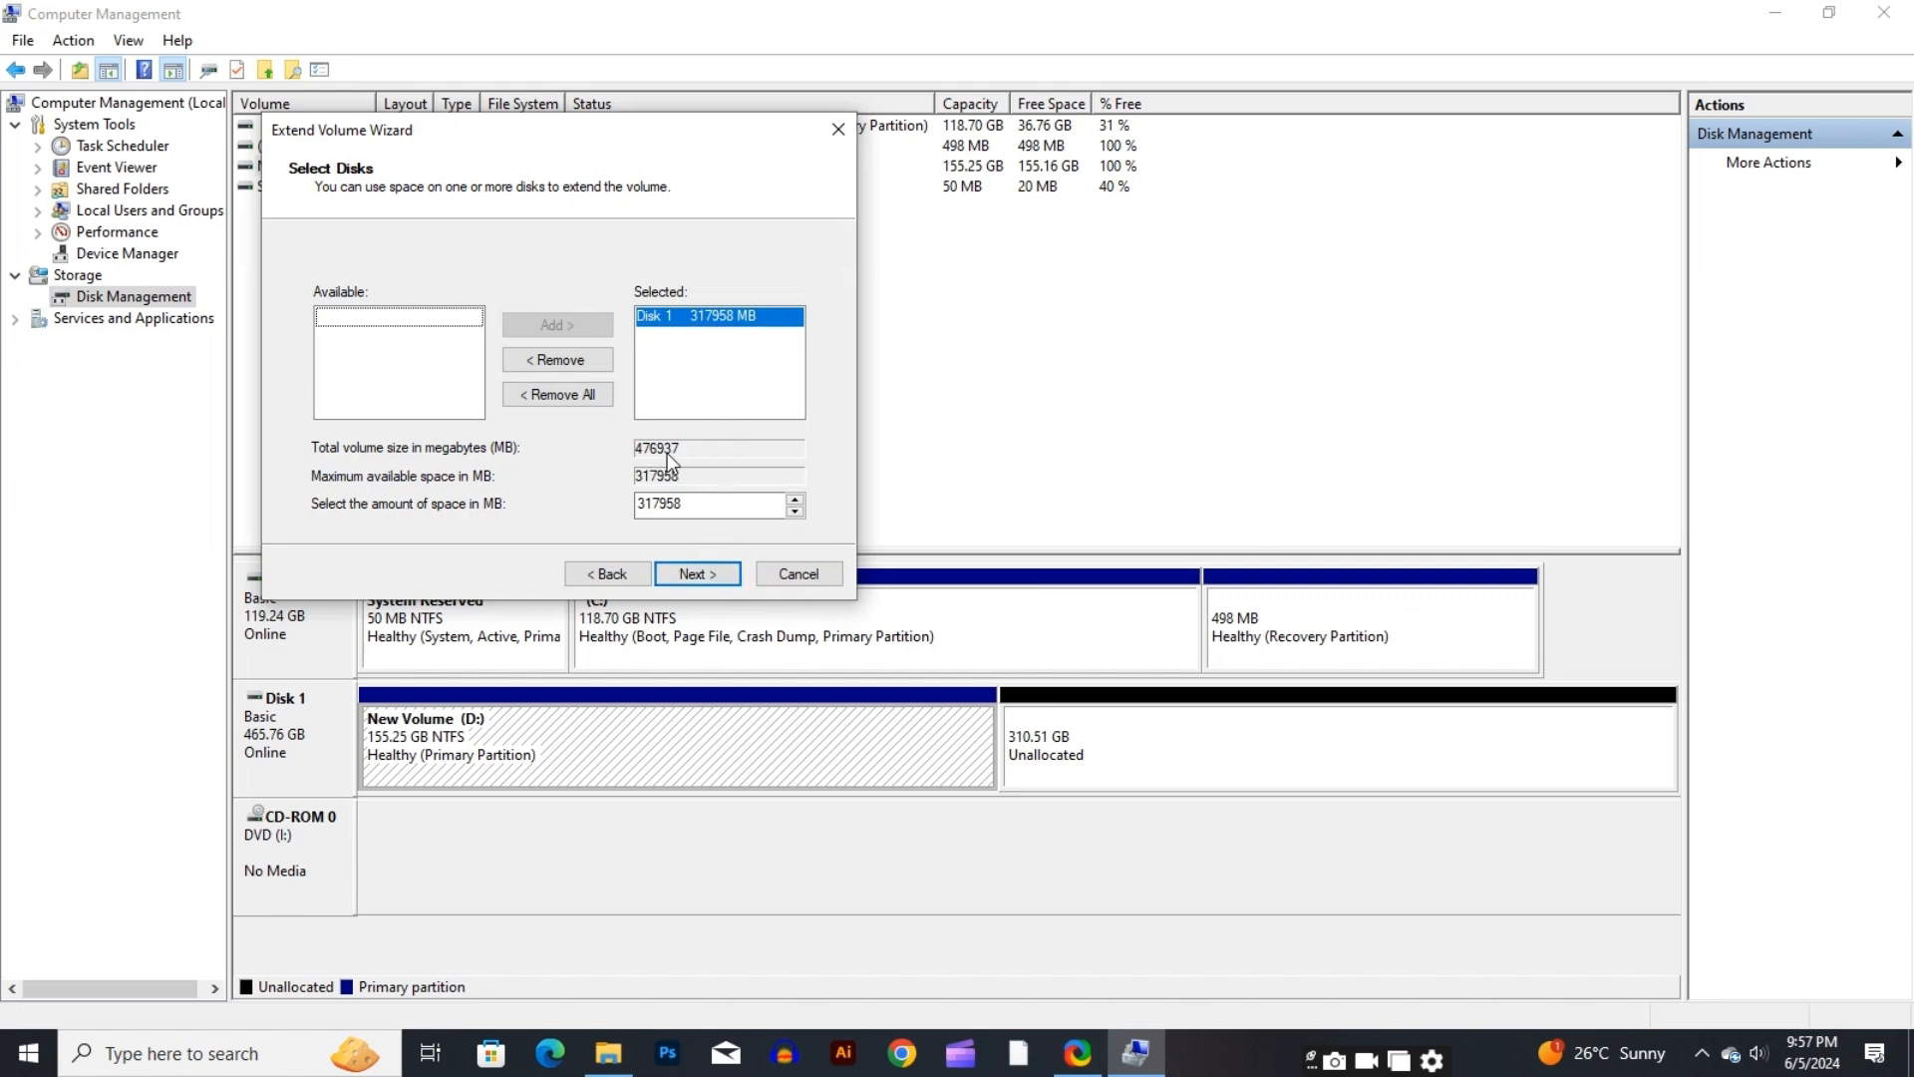
click(696, 574)
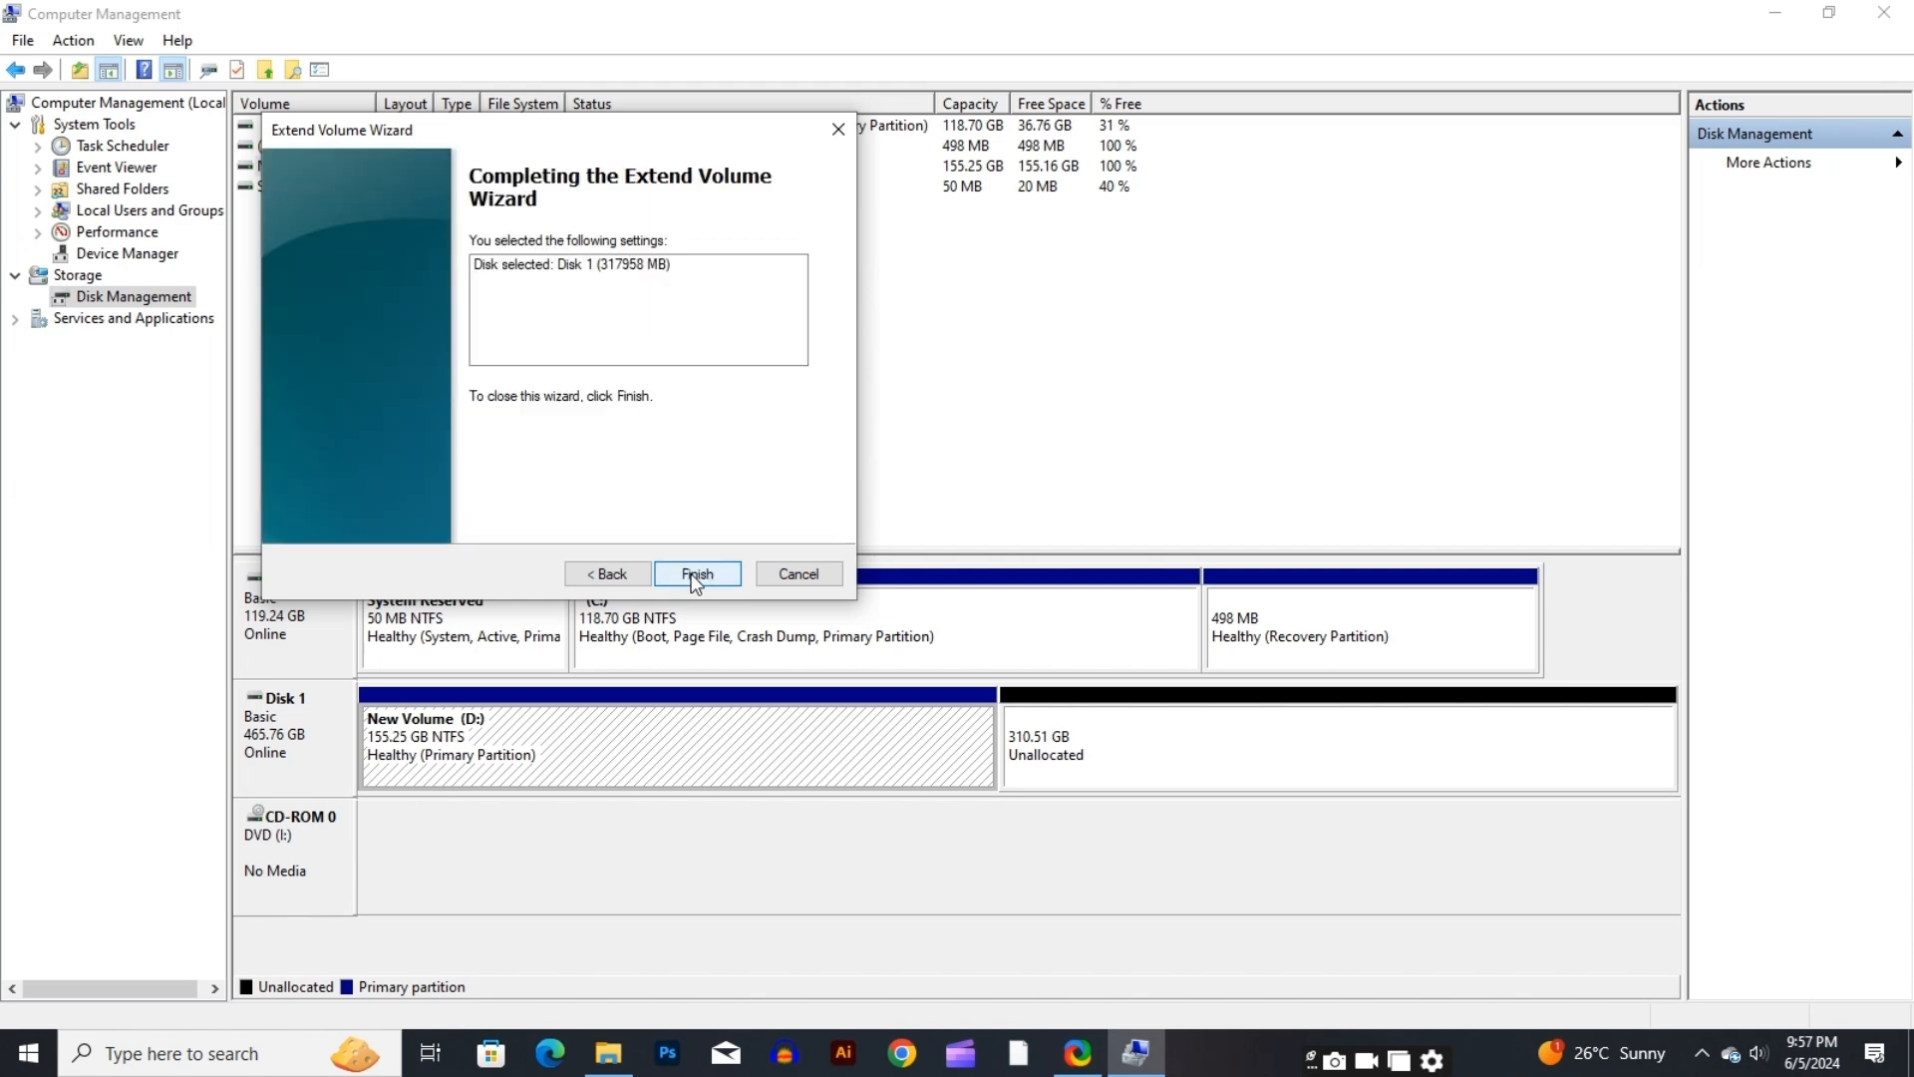
click(695, 576)
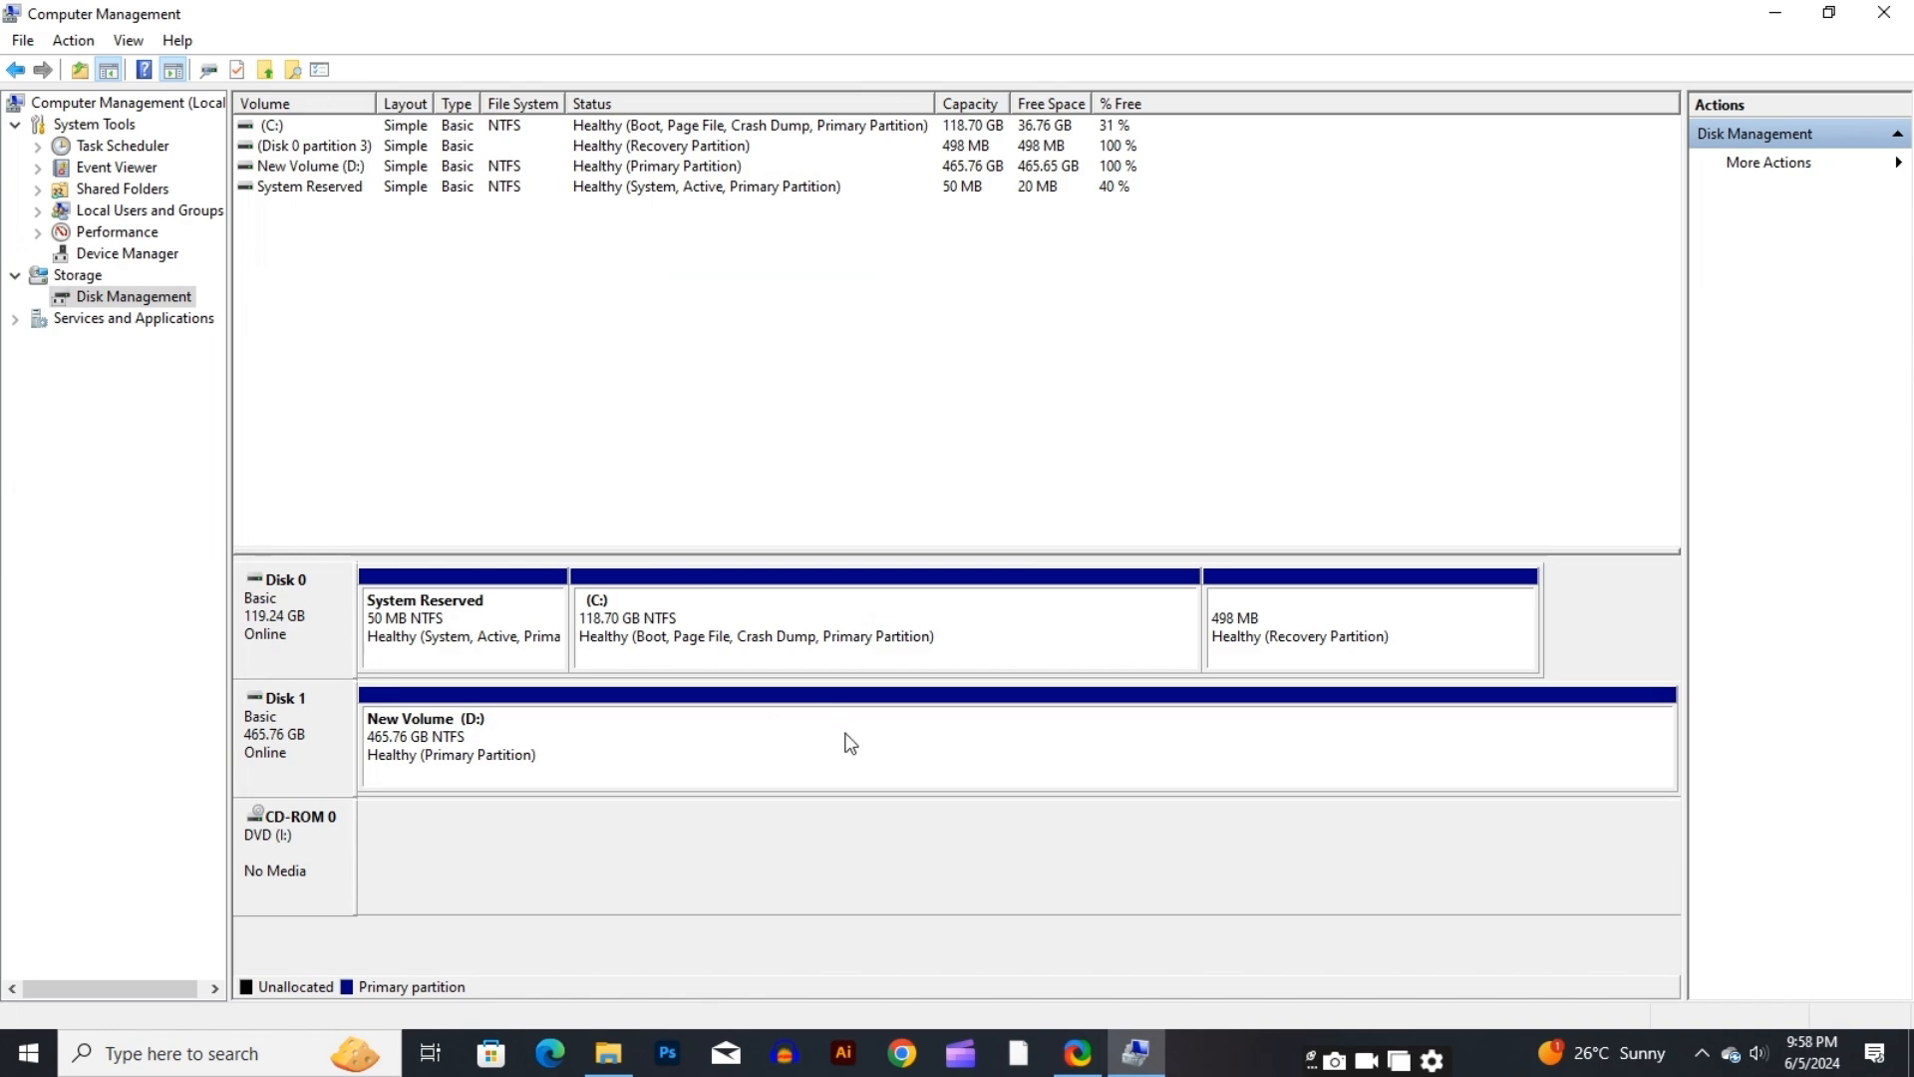
click(1773, 16)
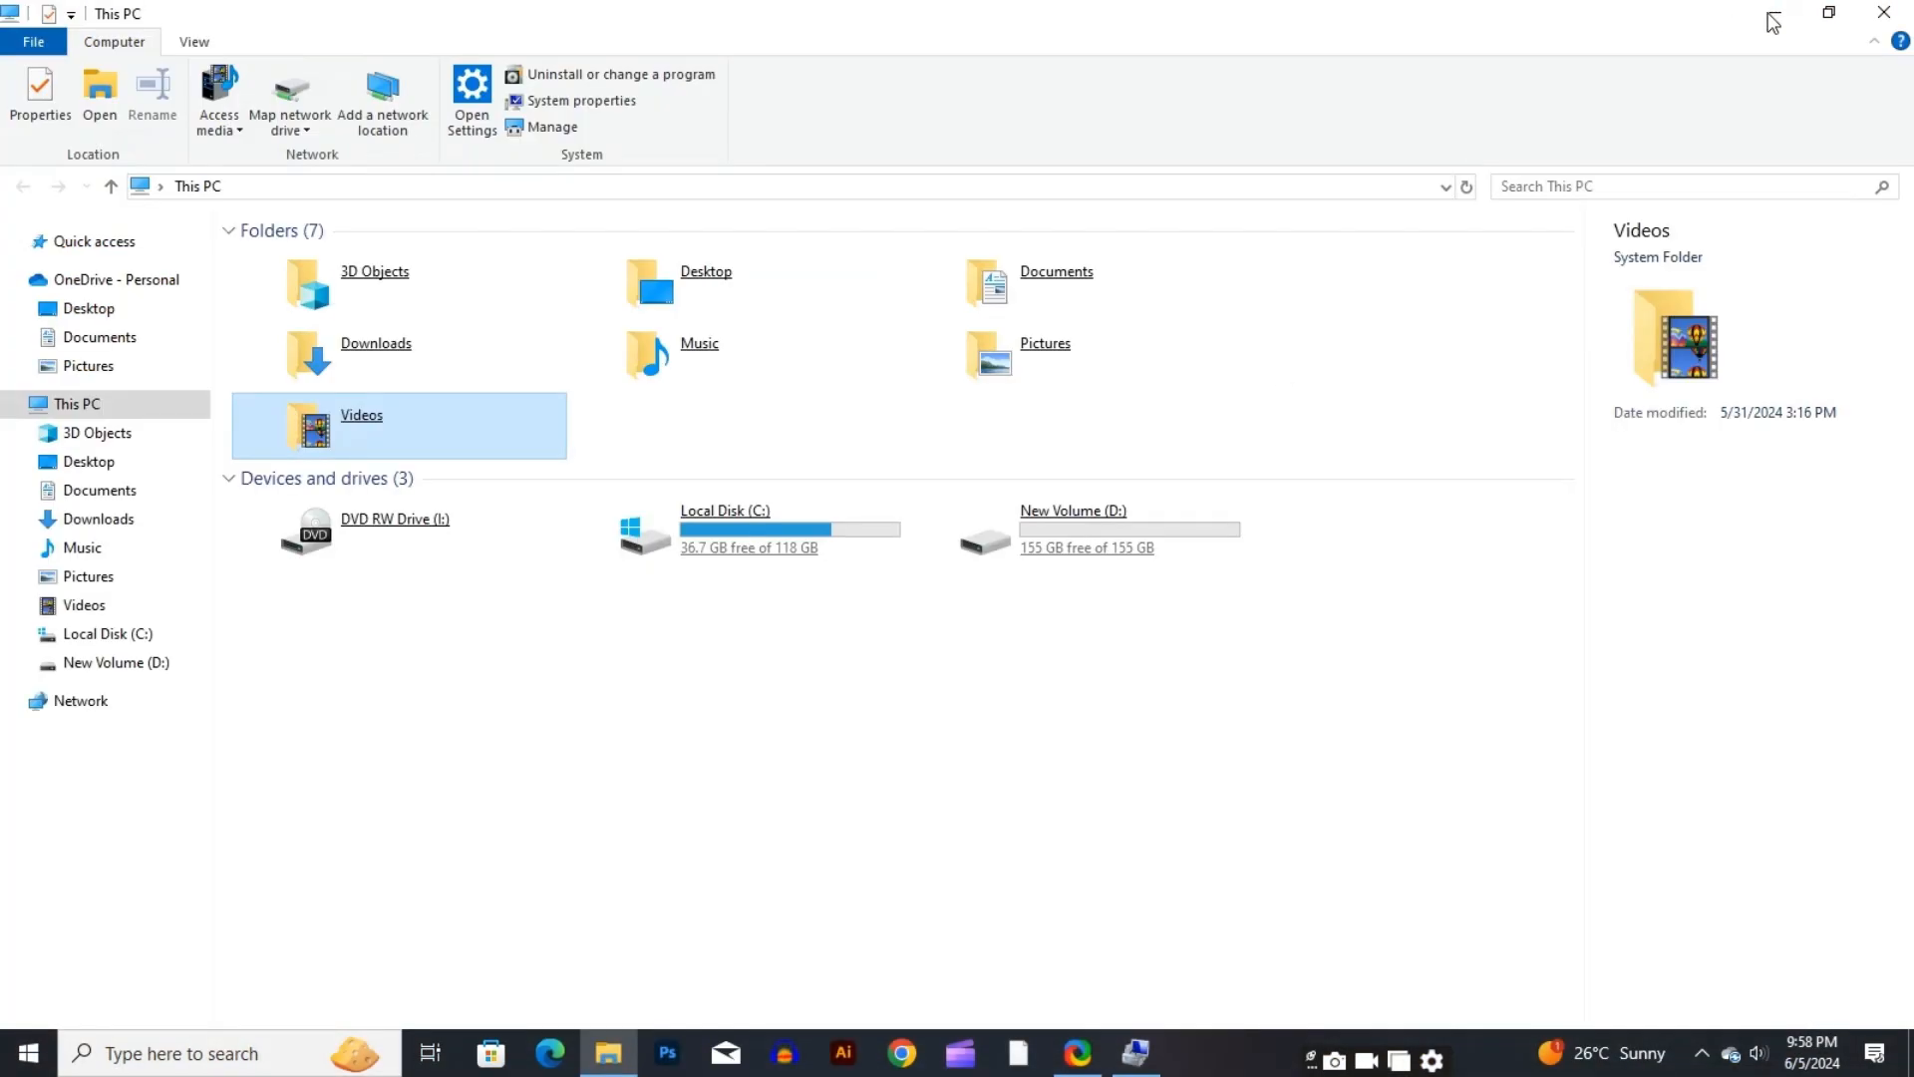